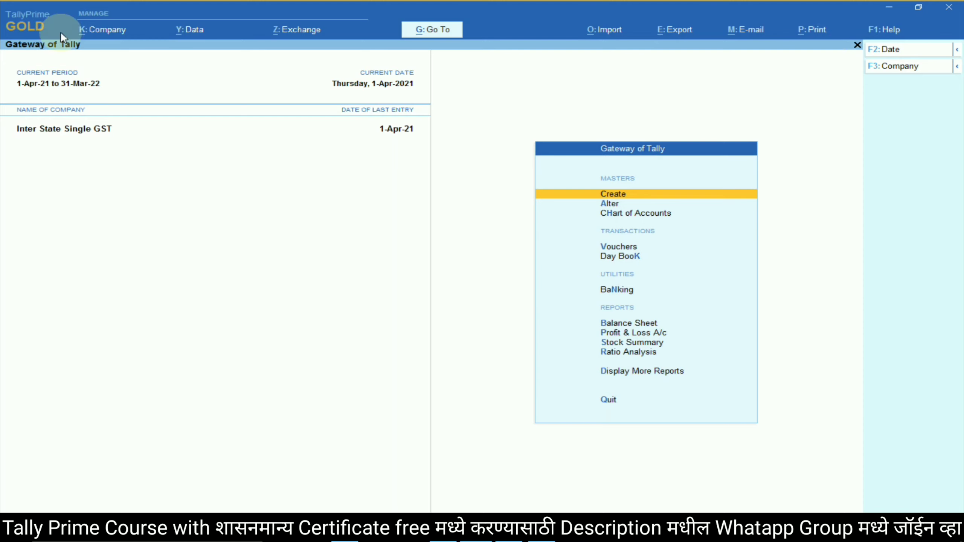
# Create company 'Intra State Double GST' with state Maharashtra and currency INR.
pyautogui.click(113, 26)
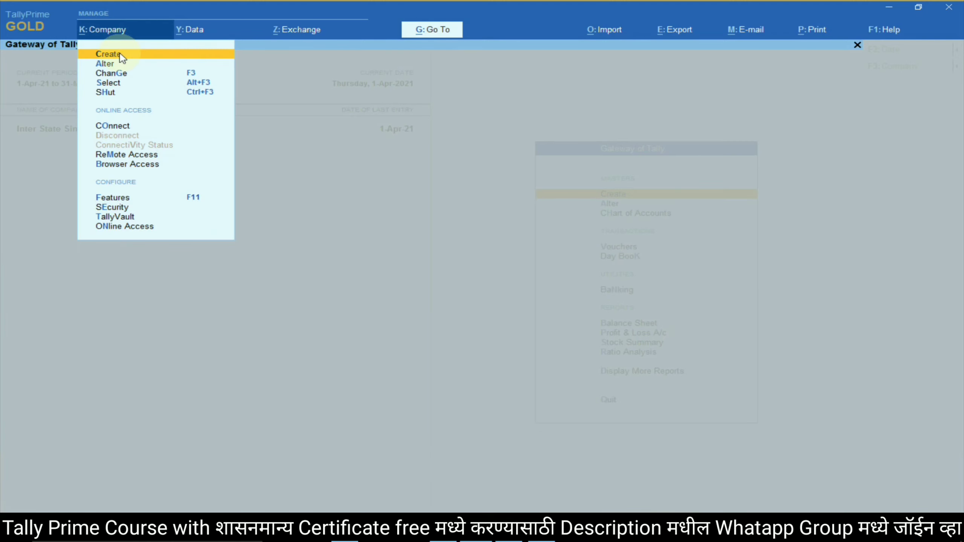
pyautogui.click(121, 55)
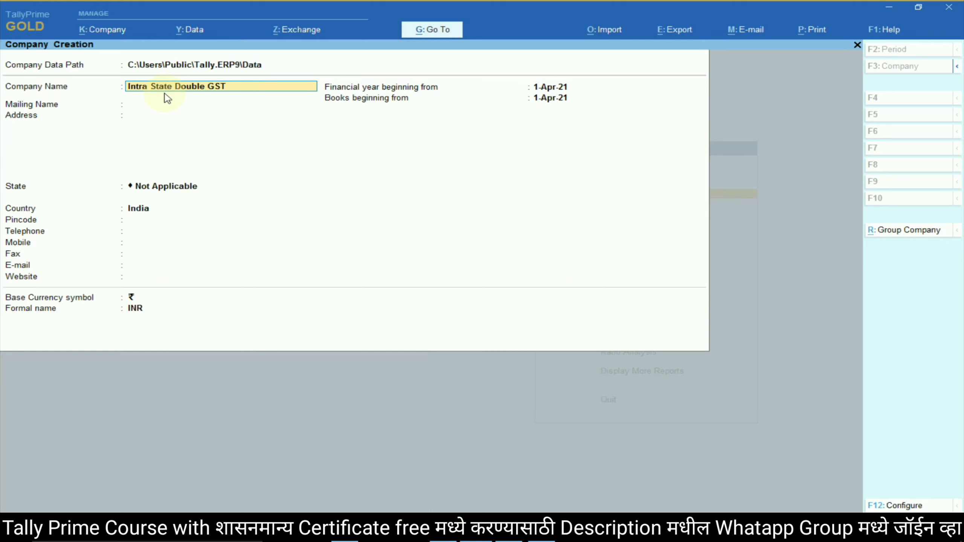
pyautogui.press('Return')
pyautogui.press('Return')
pyautogui.press('Return')
pyautogui.write('M')
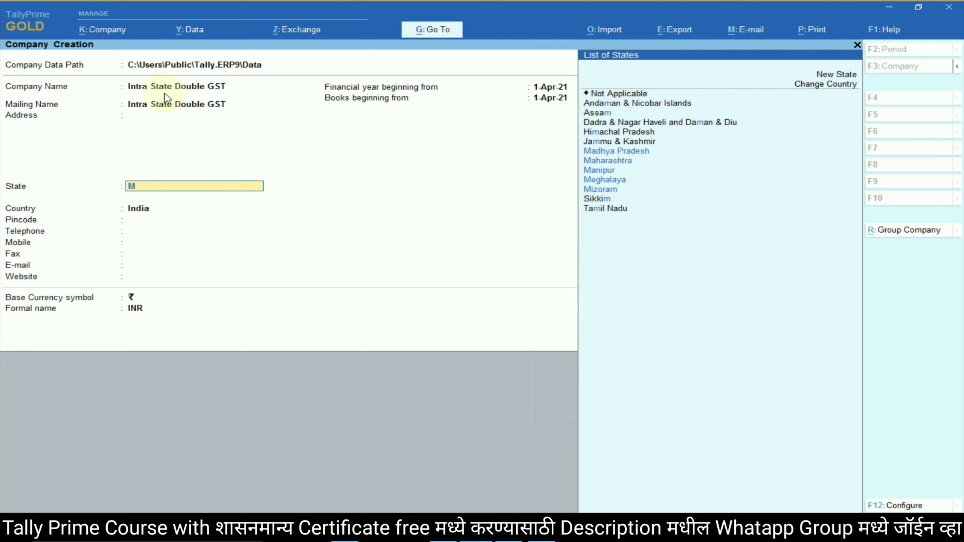
pyautogui.write('aha')
pyautogui.press('Return')
pyautogui.press('Return')
pyautogui.press('Return')
pyautogui.press('Return')
pyautogui.press('Return')
pyautogui.press('Return')
pyautogui.press('Return')
pyautogui.press('Return')
pyautogui.press('Return')
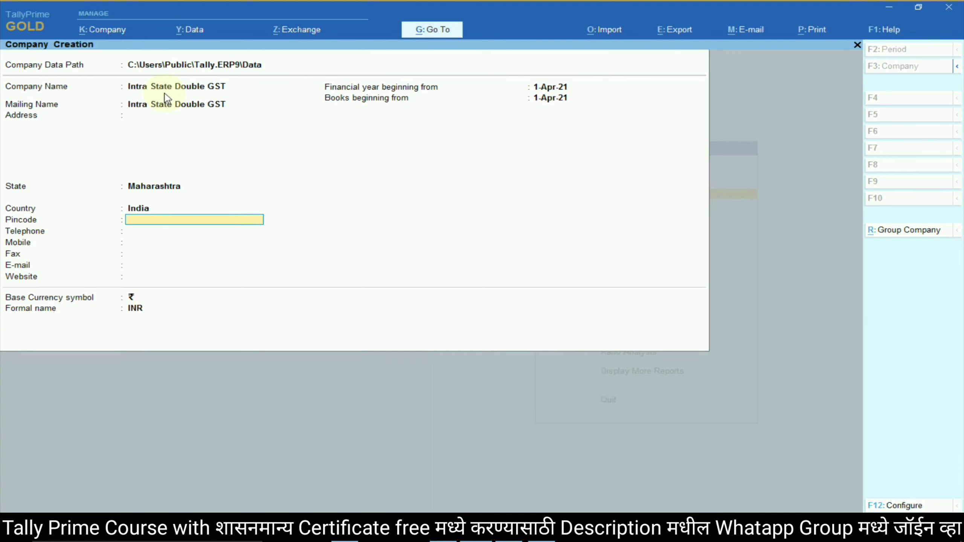
pyautogui.press('Return')
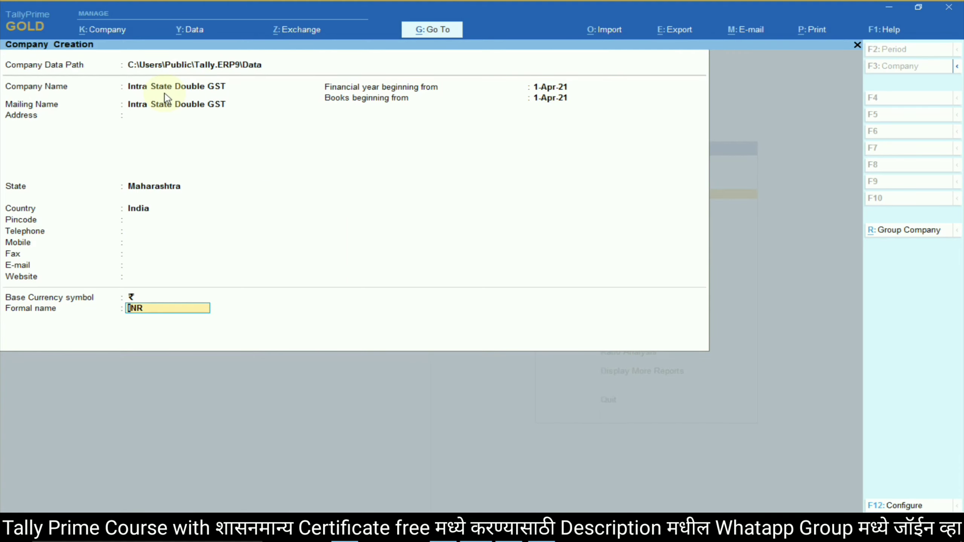
pyautogui.press('Return')
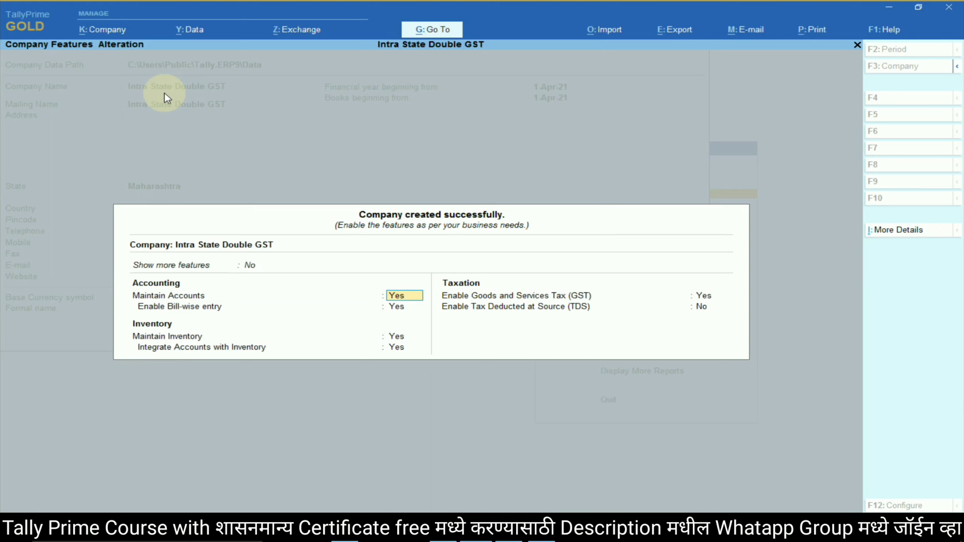
# Set Bill-wise entry and Integrate Accounts to No, keeping GST enabled.
pyautogui.press('Return')
pyautogui.write('n')
pyautogui.press('Return')
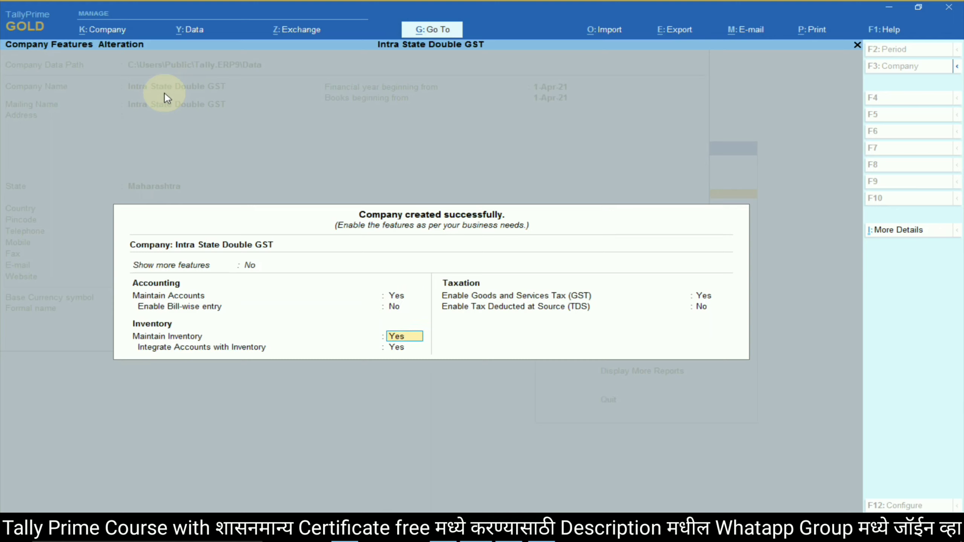
pyautogui.press('Return')
pyautogui.write('n')
pyautogui.press('Return')
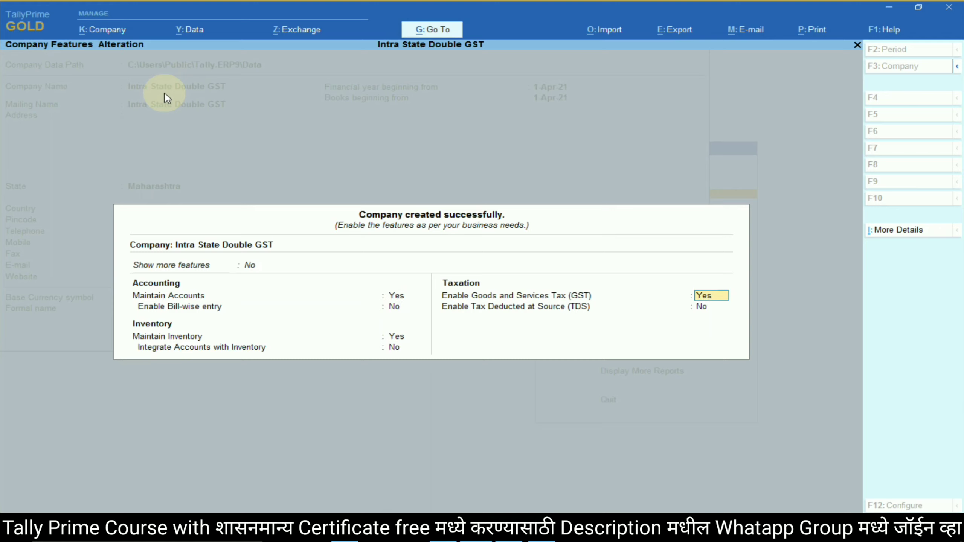
pyautogui.press('Return')
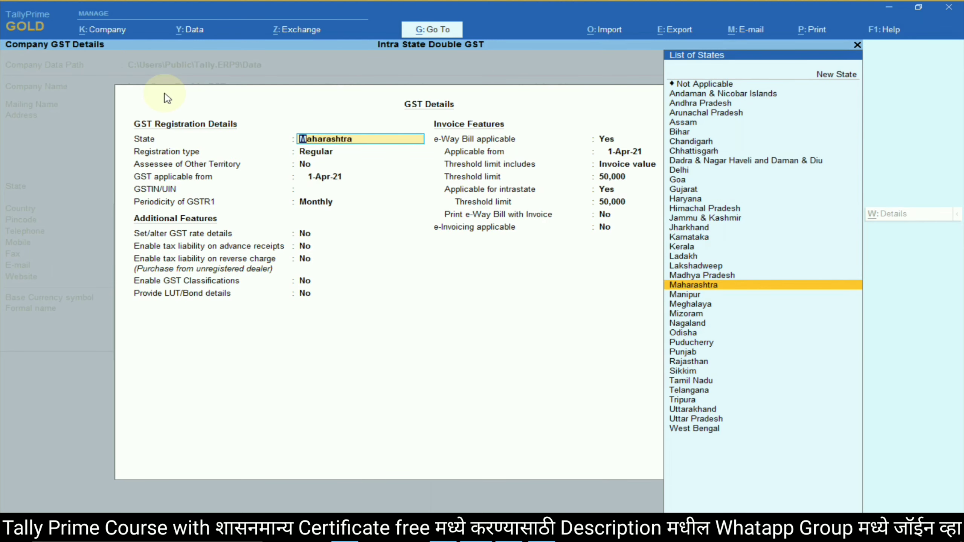
# Fill GST details: Maharashtra, Regular, the company GSTIN, Monthly returns, Taxable at 18%.
pyautogui.press('Return')
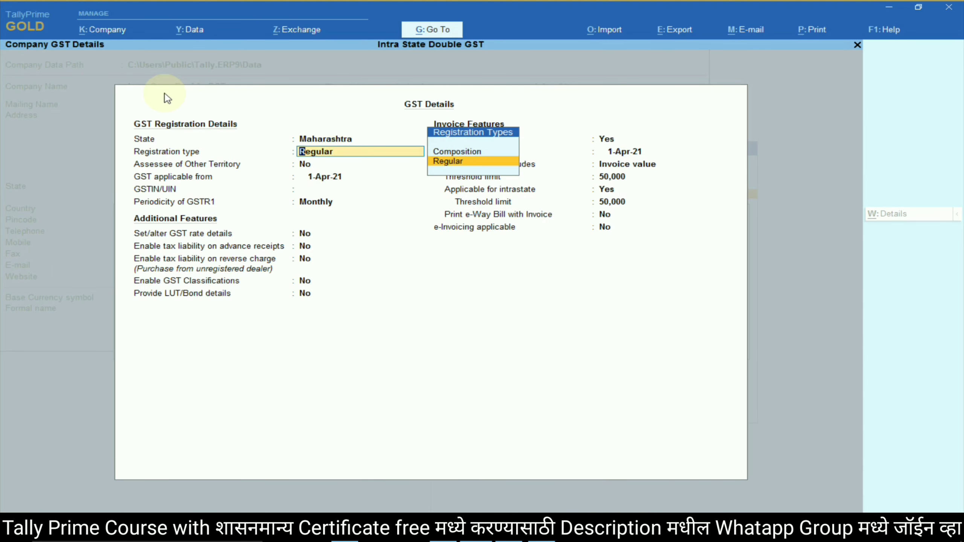
pyautogui.press('Return')
pyautogui.press('Return')
pyautogui.press('Return')
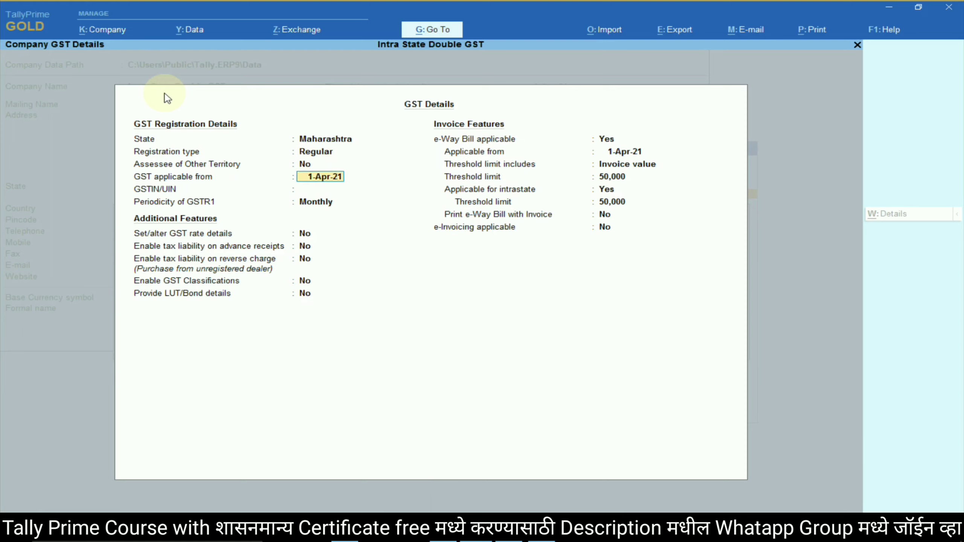
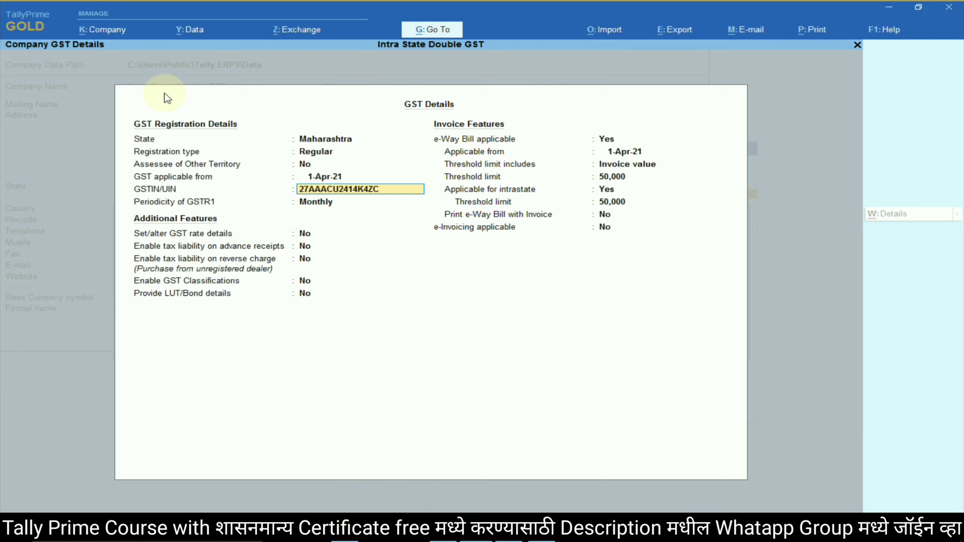
pyautogui.press('Return')
pyautogui.press('Return')
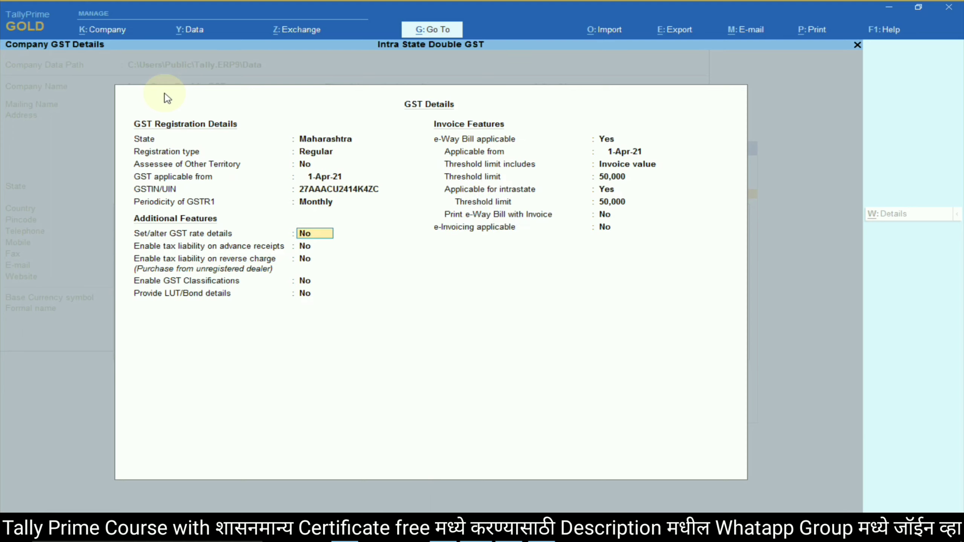
pyautogui.write('yes')
pyautogui.press('Return')
pyautogui.press('Return')
pyautogui.press('Return')
pyautogui.press('Down')
pyautogui.press('Down')
pyautogui.press('Down')
pyautogui.press('Return')
pyautogui.write('18')
pyautogui.press('Return')
pyautogui.press('Return')
pyautogui.press('Return')
pyautogui.press('Return')
pyautogui.press('Return')
pyautogui.press('Return')
pyautogui.press('Return')
pyautogui.press('Return')
pyautogui.press('Return')
pyautogui.press('Return')
pyautogui.press('Return')
pyautogui.press('Return')
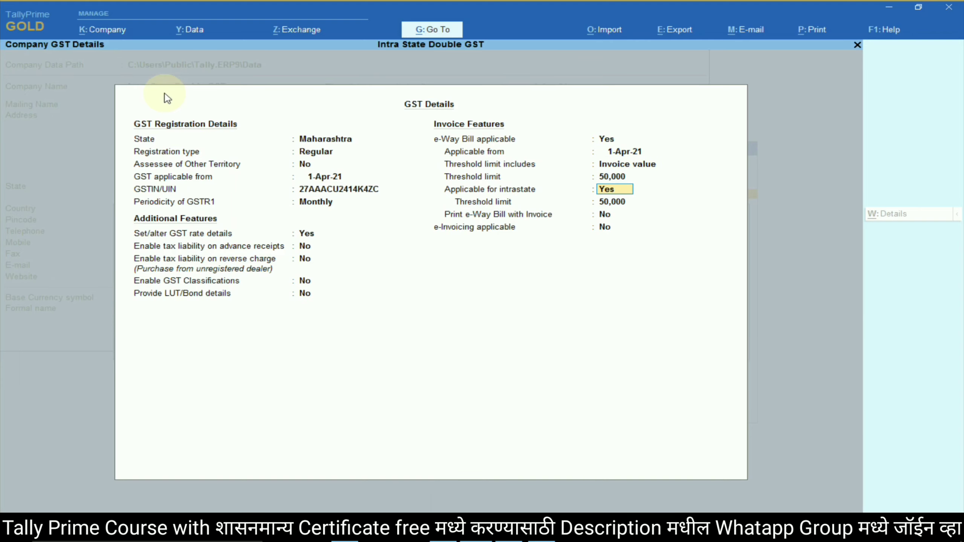
pyautogui.press('Return')
pyautogui.press('Return')
pyautogui.press('Return')
pyautogui.press('Return')
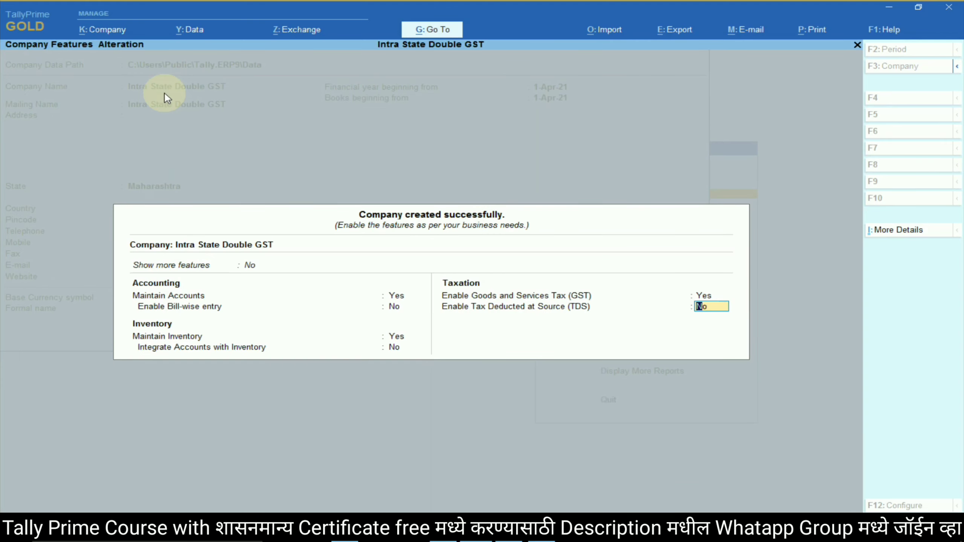
pyautogui.press('Return')
pyautogui.press('Return')
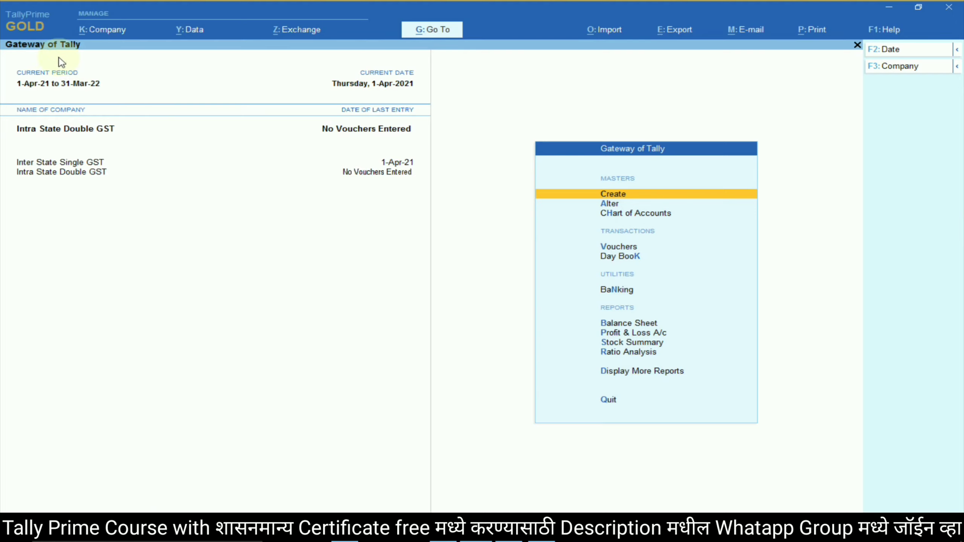
# Shut the Inter State Single GST company so only Intra State Double GST stays loaded.
pyautogui.click(111, 31)
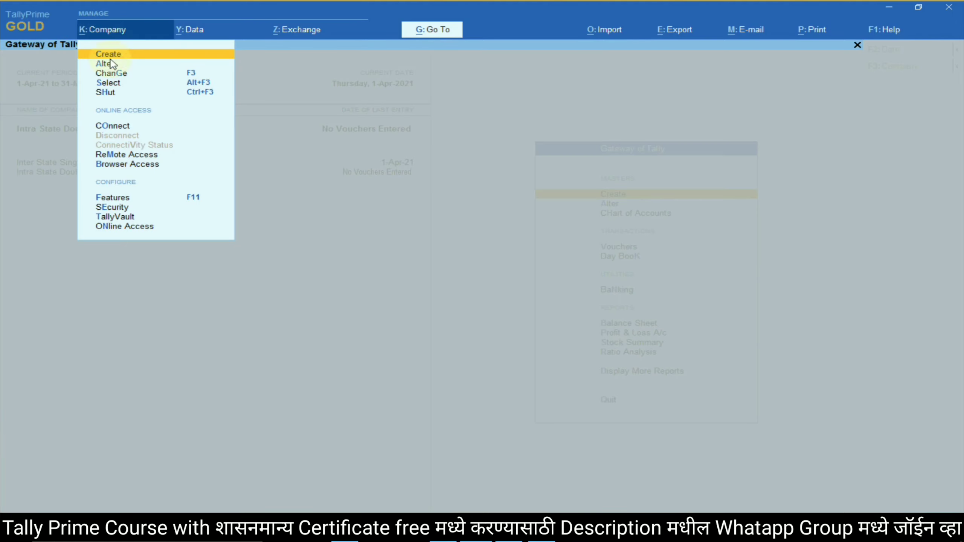
pyautogui.click(116, 93)
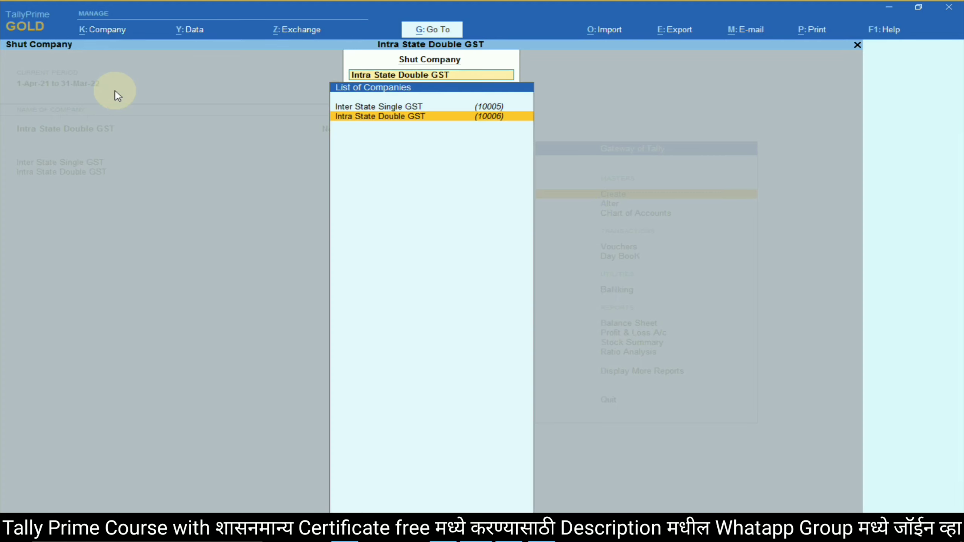
pyautogui.click(370, 110)
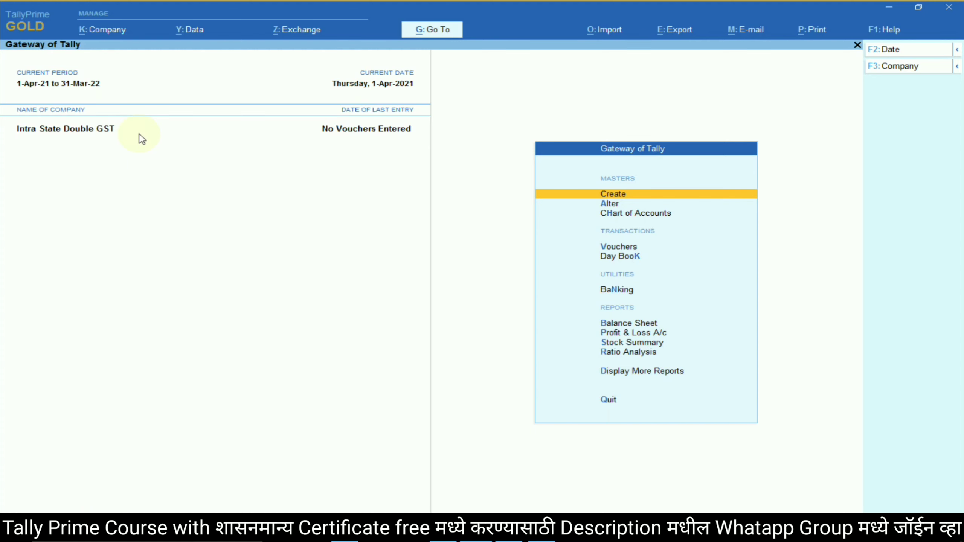
# Check the lesson notes, then start a new voucher from the Gateway of Tally.
pyautogui.hotkey('alt', 'Tab')
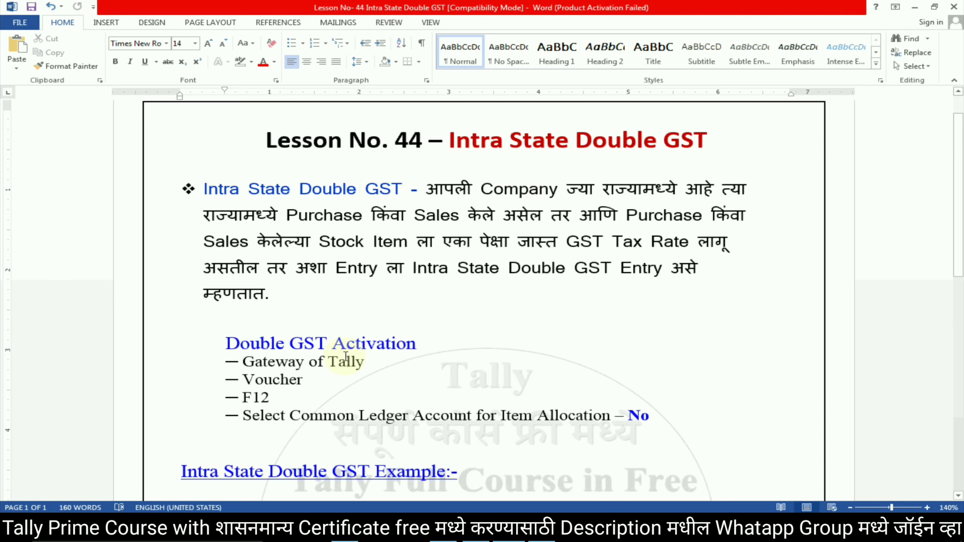
pyautogui.hotkey('alt', 'Tab')
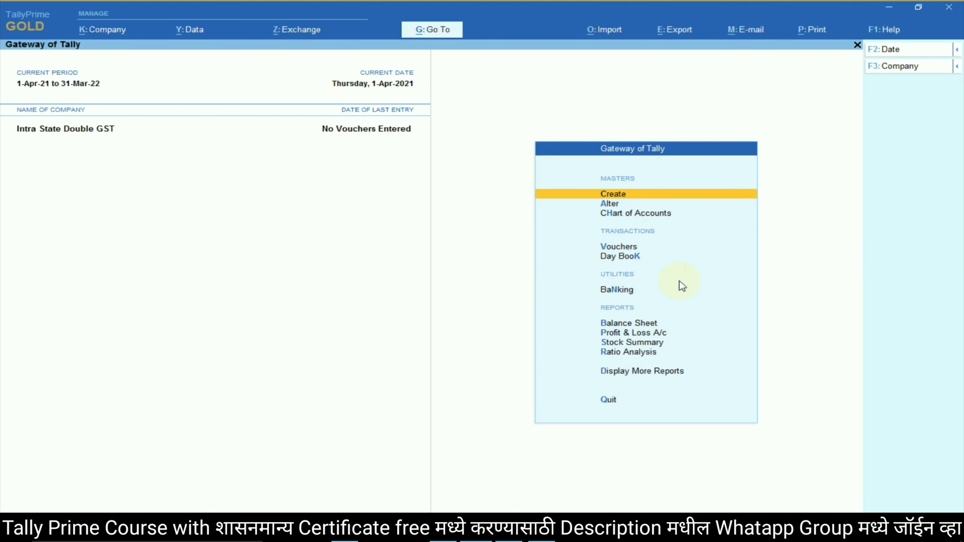
pyautogui.click(629, 248)
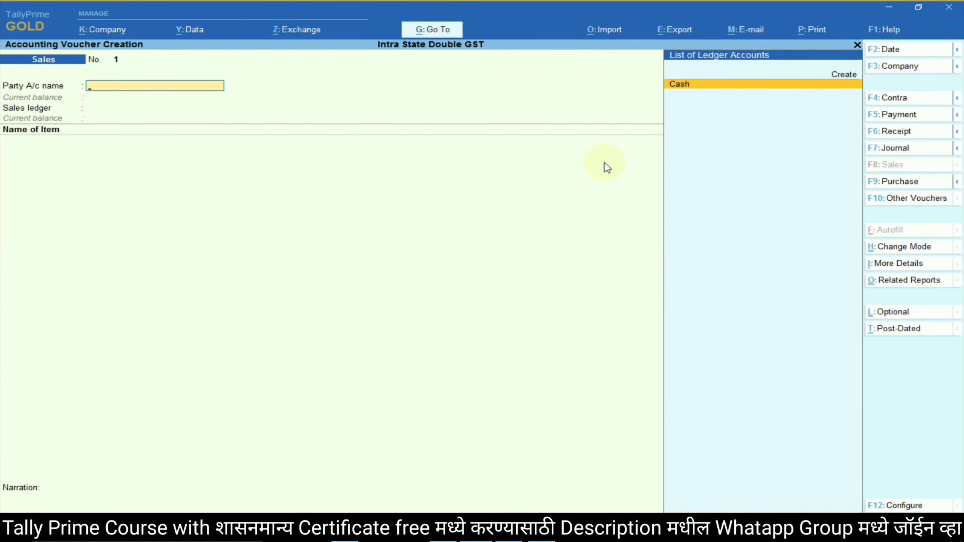
# Switch the voucher to Purchase and check the lesson notes.
pyautogui.click(915, 183)
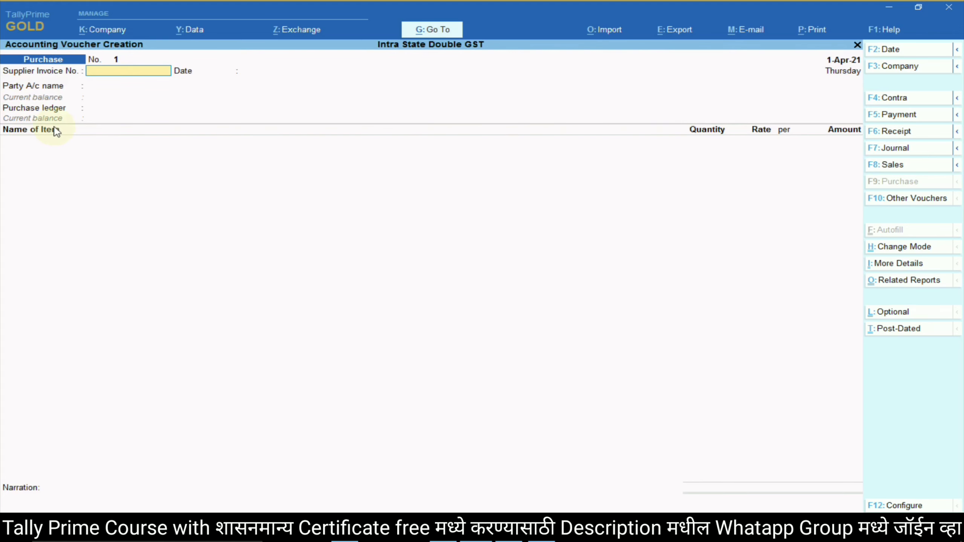
pyautogui.hotkey('alt', 'Tab')
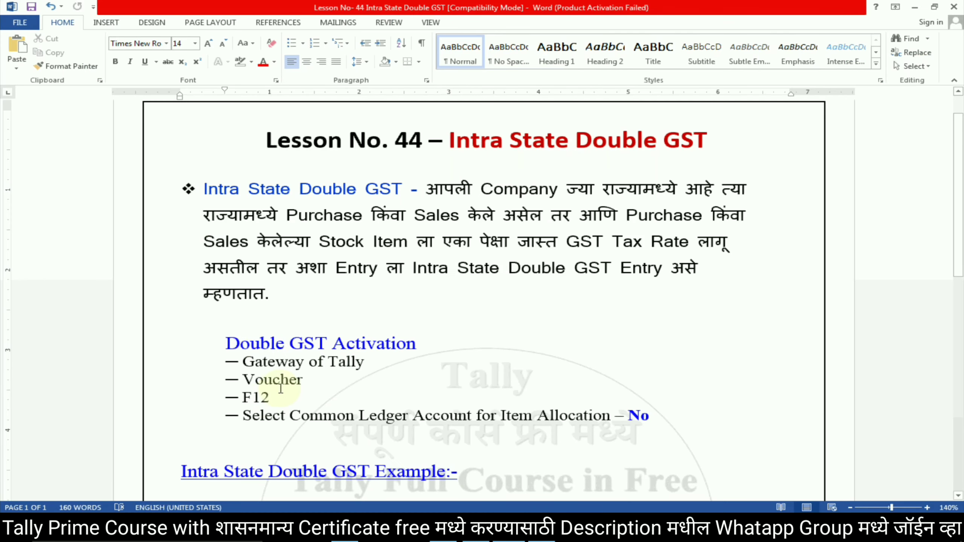
pyautogui.scroll(-2, 351, 357)
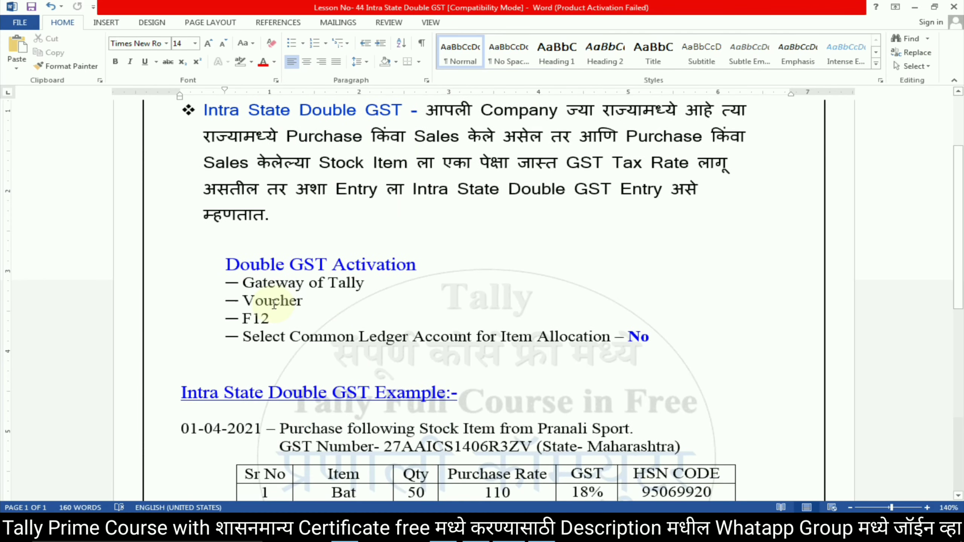
pyautogui.hotkey('alt', 'Tab')
# Quit the empty voucher, reopen a purchase voucher, and bring up its F12 configuration.
pyautogui.press('Escape')
pyautogui.press('y')
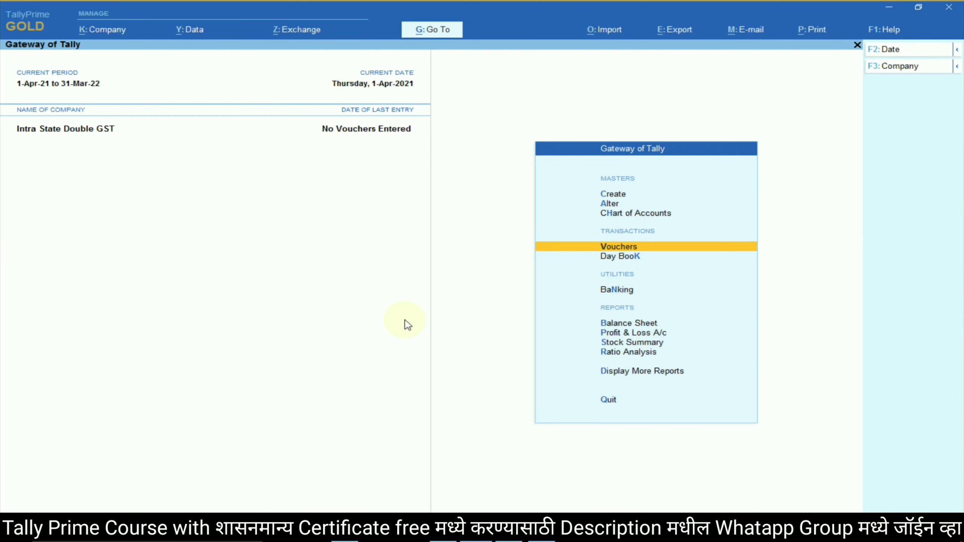
pyautogui.press('Return')
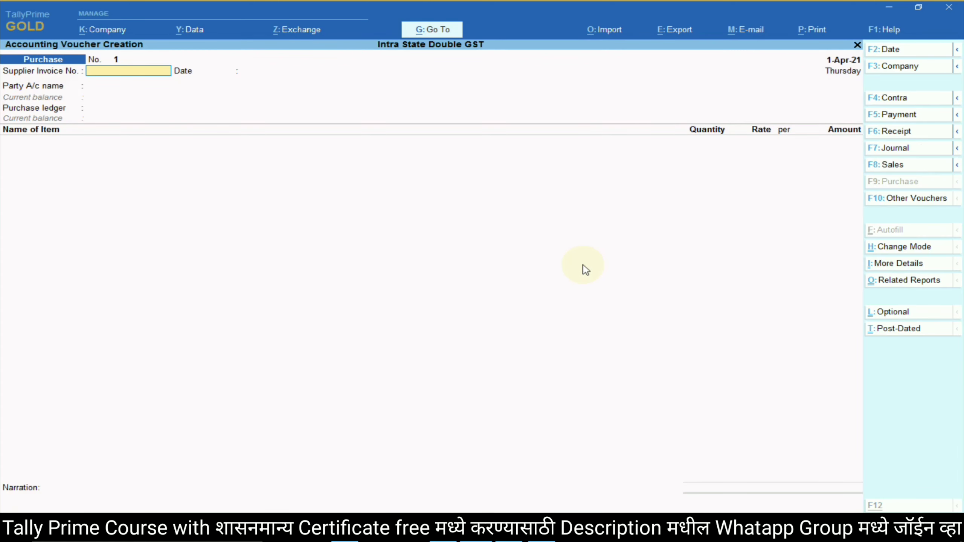
pyautogui.hotkey('alt', 'Tab')
pyautogui.hotkey('alt', 'Tab')
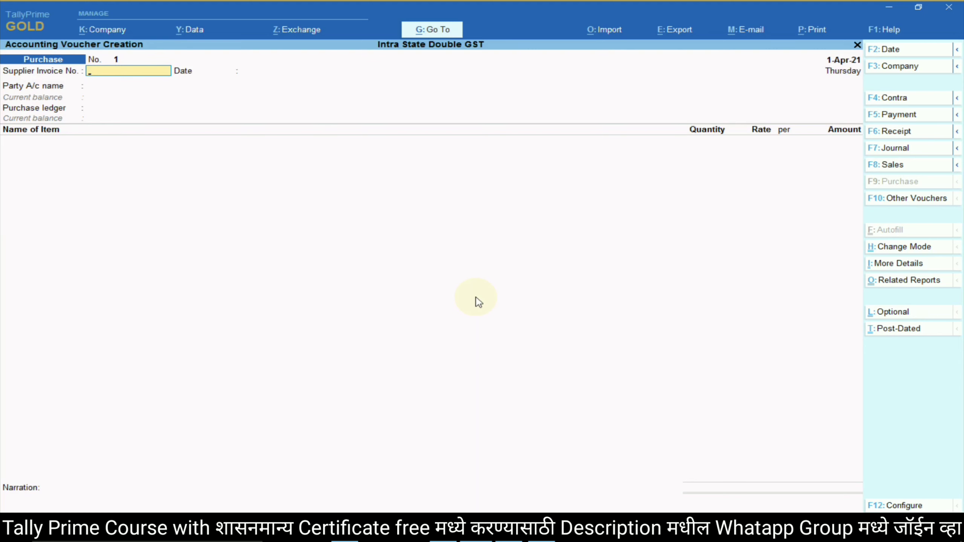
pyautogui.press('F12')
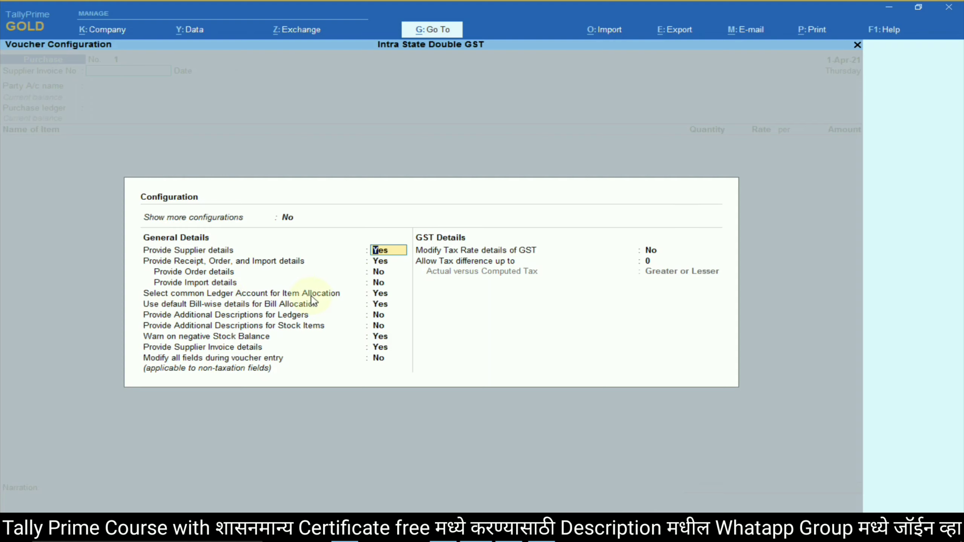
# Set 'Select common Ledger Account for Item Allocation' to No and return to the voucher.
pyautogui.click(378, 295)
pyautogui.write('n')
pyautogui.press('Return')
pyautogui.press('Return')
pyautogui.press('Return')
pyautogui.press('Return')
pyautogui.press('Return')
pyautogui.press('Return')
pyautogui.press('Return')
pyautogui.press('Return')
pyautogui.press('Return')
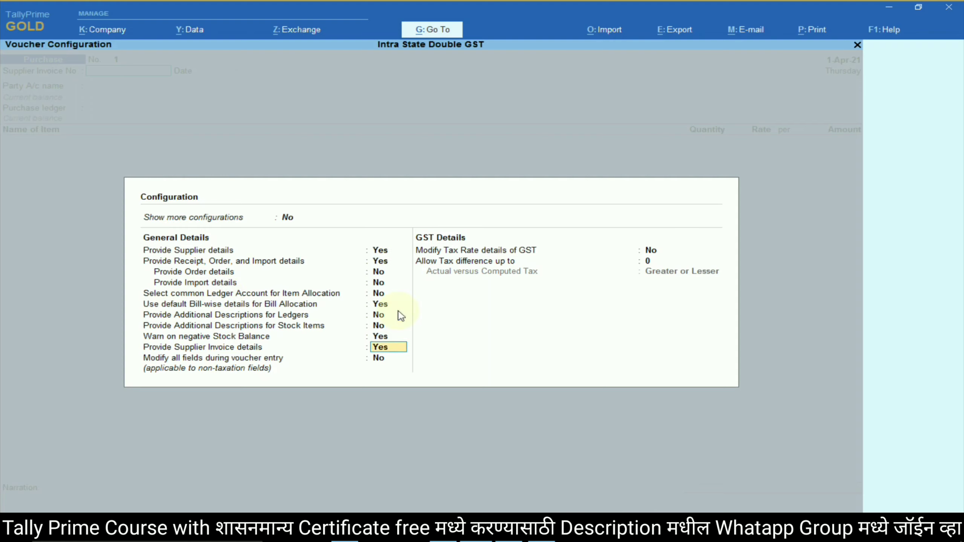
pyautogui.press('Return')
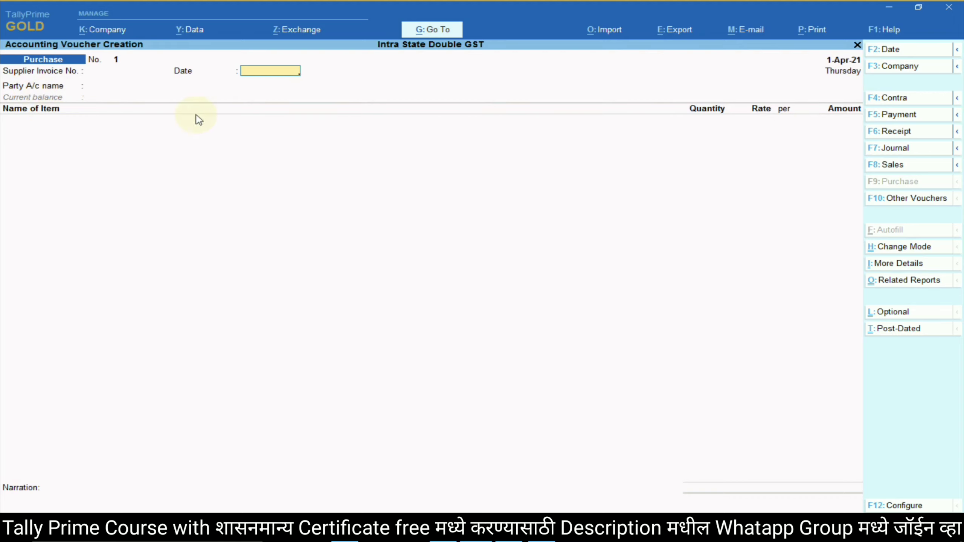
# Switch the voucher type to Purchase and move past the invoice number and date.
pyautogui.click(887, 164)
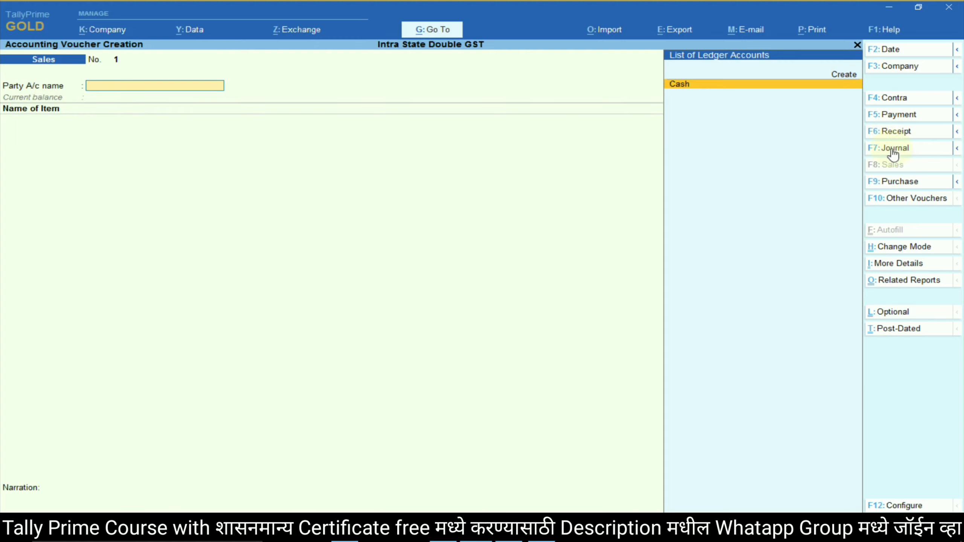
pyautogui.click(898, 182)
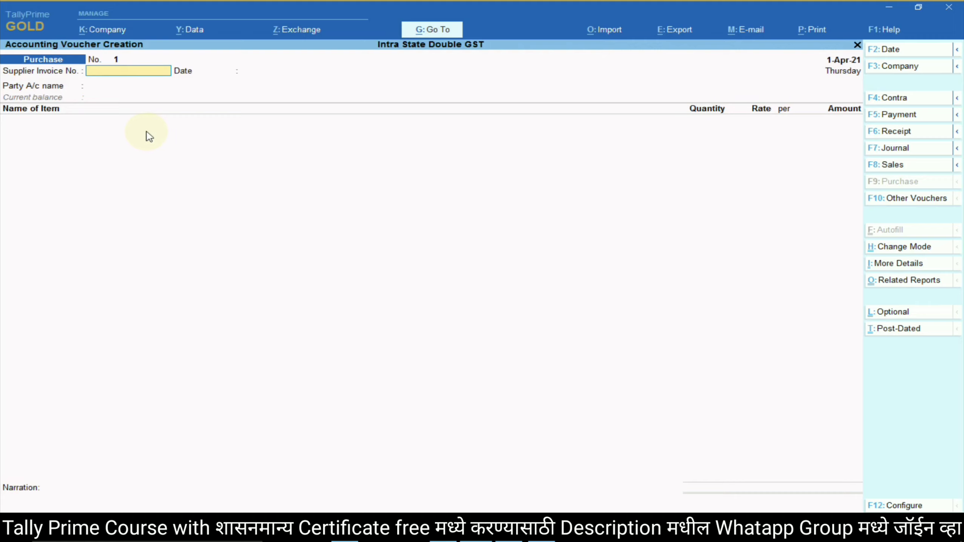
pyautogui.press('Return')
pyautogui.press('Return')
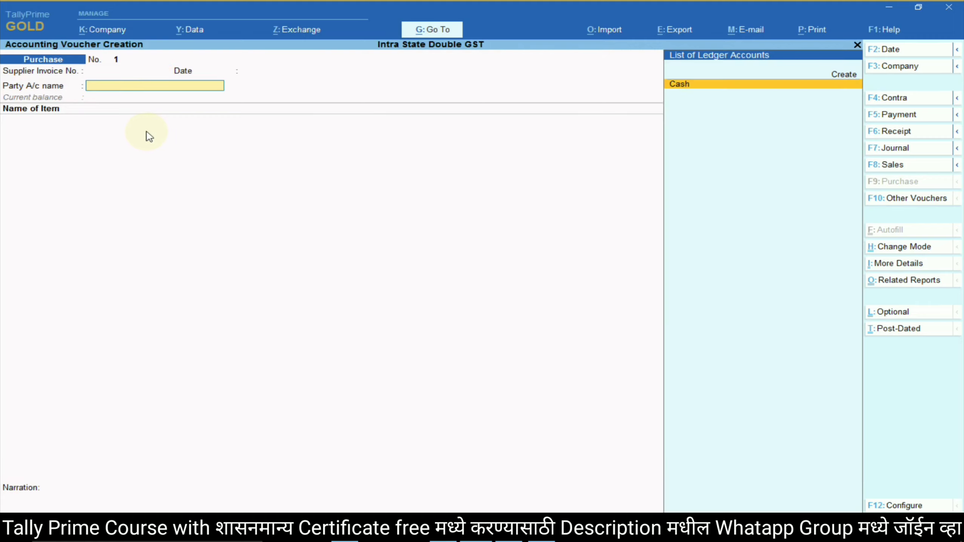
# Copy the supplier name 'Pranali Sport' from the notes and start a new party ledger.
pyautogui.hotkey('alt', 'Tab')
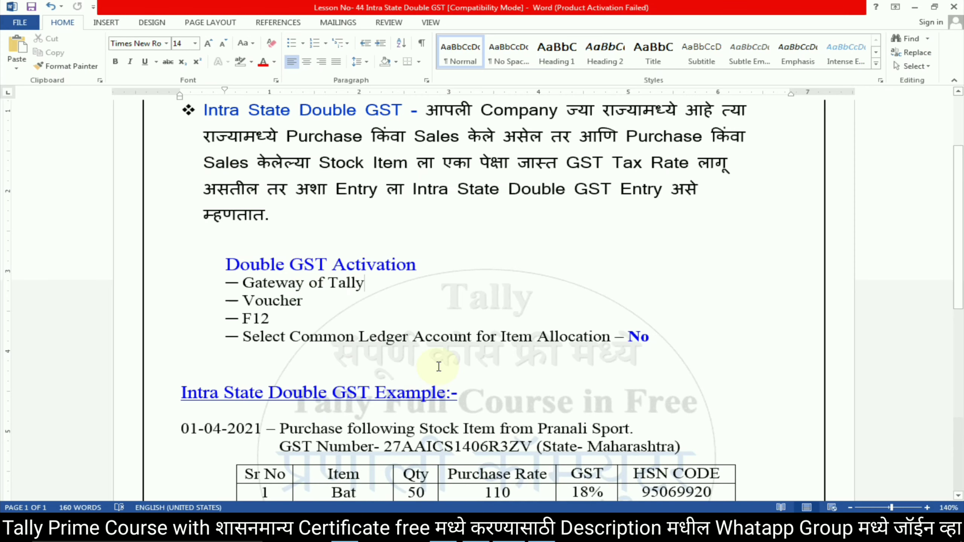
pyautogui.scroll(-3, 425, 388)
pyautogui.moveTo(538, 271); pyautogui.dragTo(631, 272)
pyautogui.hotkey('alt', 'Tab')
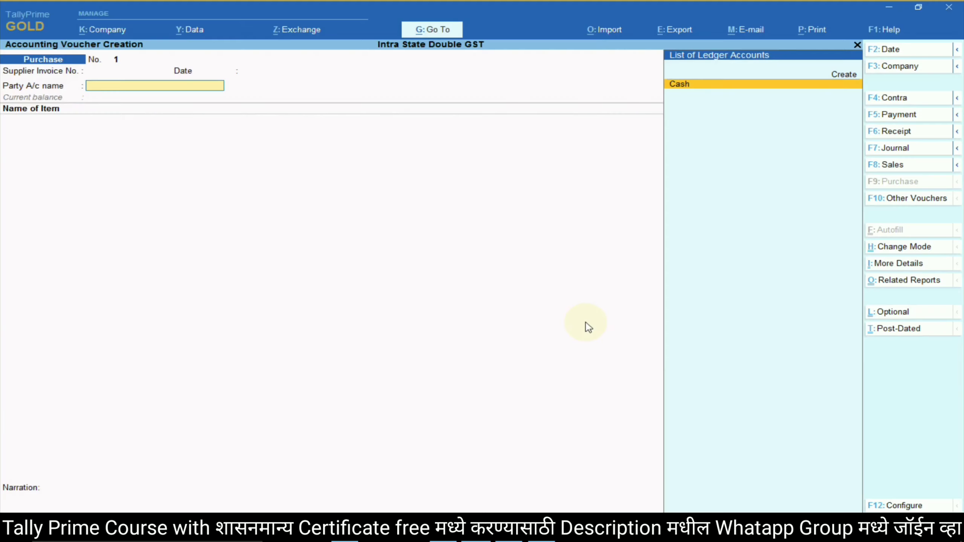
pyautogui.click(842, 76)
# Name the ledger Pranali Sport under Sundry Creditors with state Maharashtra, and select its PAN in the notes.
pyautogui.hotkey('ctrl', 'alt', 'v')
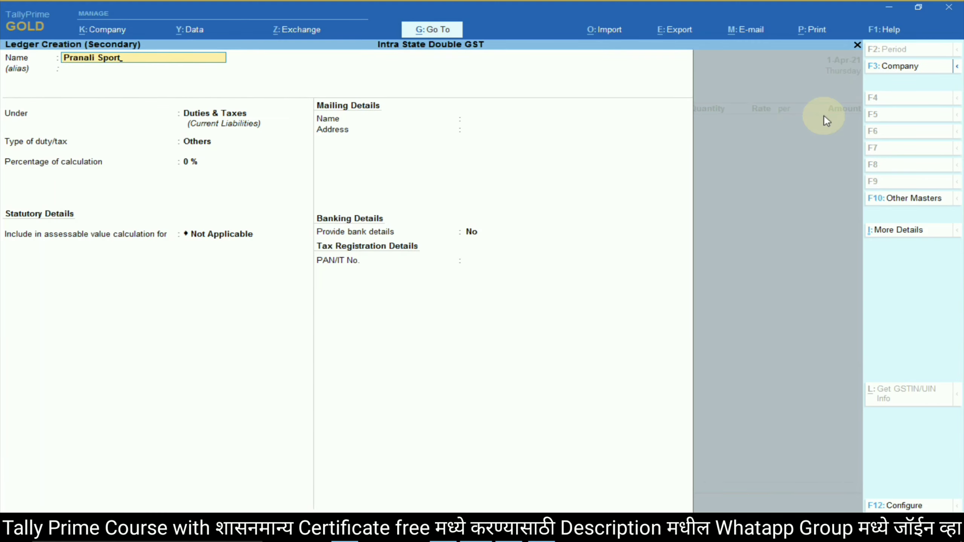
pyautogui.press('Return')
pyautogui.press('Return')
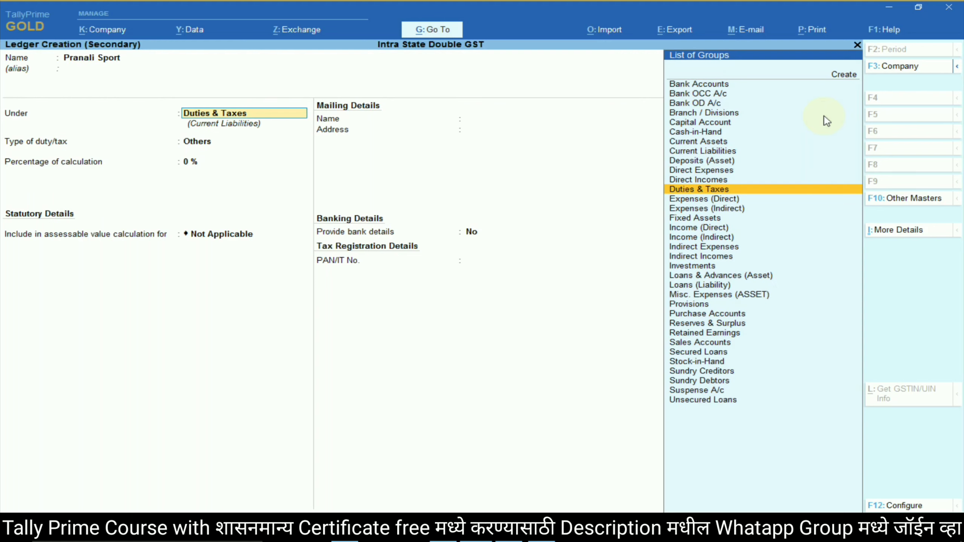
pyautogui.write('sund')
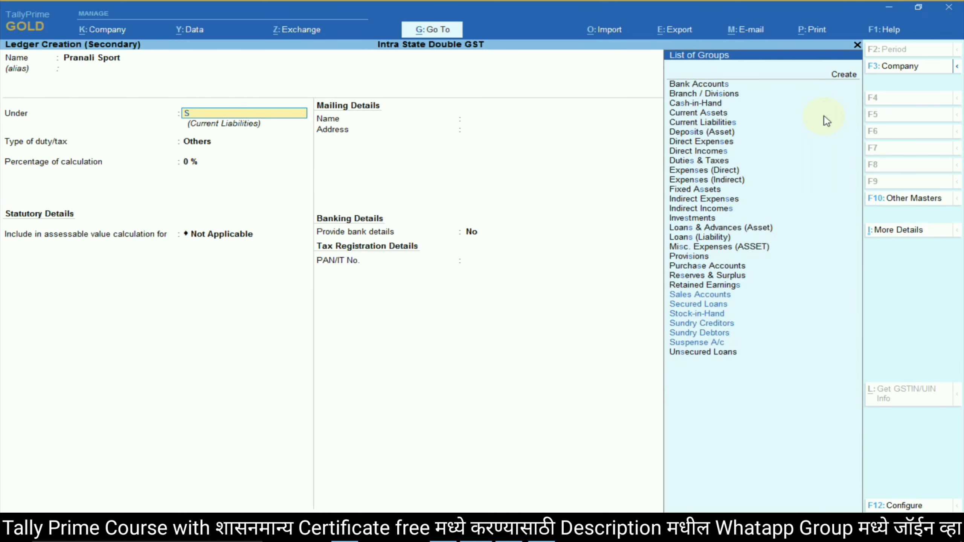
pyautogui.press('Return')
pyautogui.press('Return')
pyautogui.press('Return')
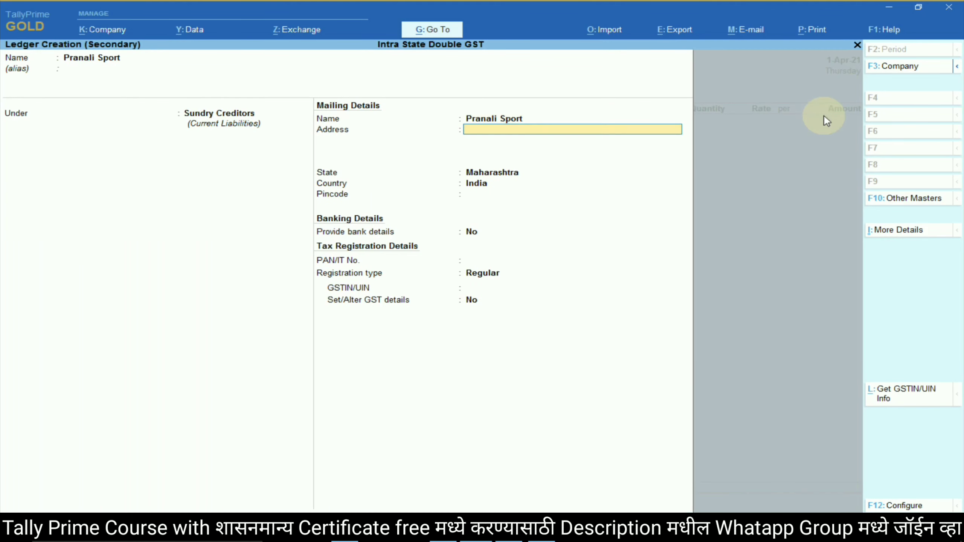
pyautogui.press('Return')
pyautogui.press('Return')
pyautogui.press('Return')
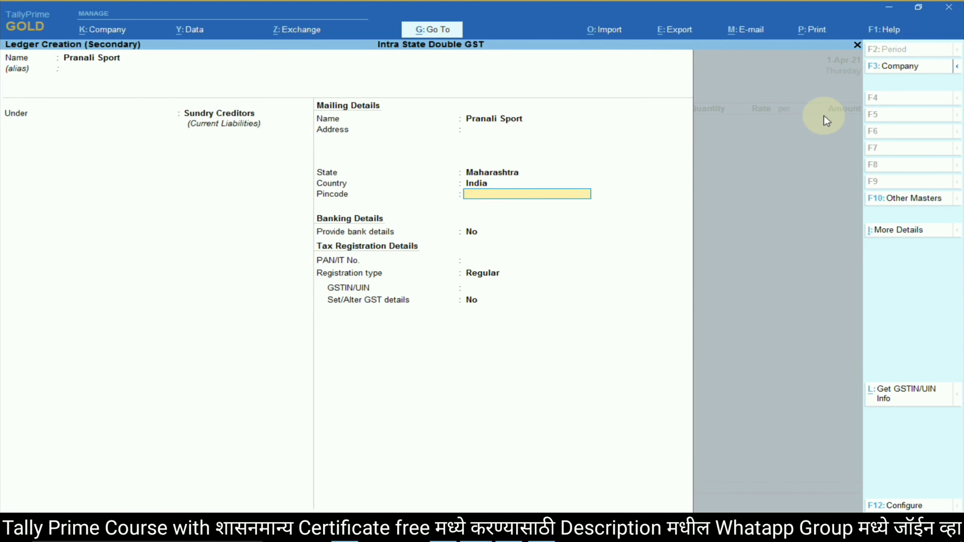
pyautogui.hotkey('alt', 'Tab')
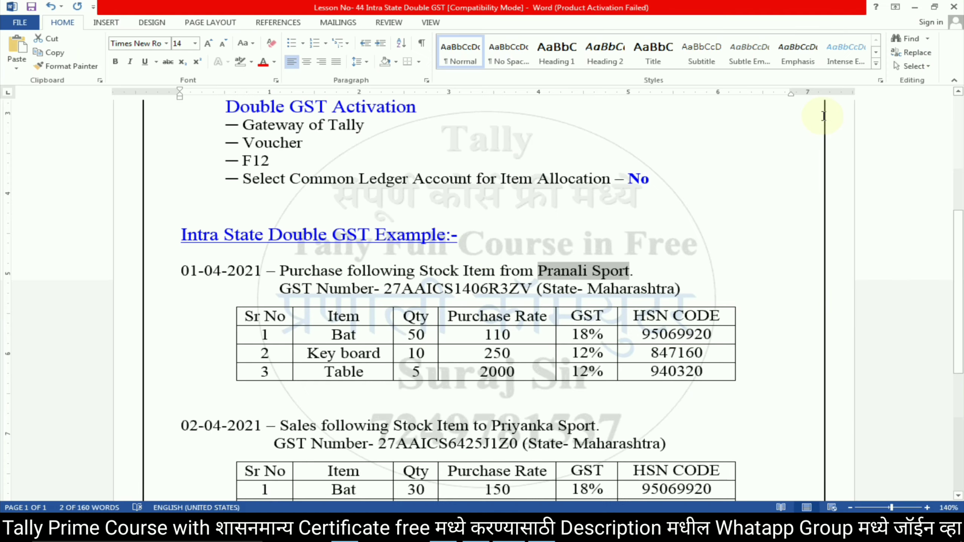
pyautogui.moveTo(403, 292); pyautogui.dragTo(497, 293)
# Enter Pranali Sport's PAN and set registration type to Regular.
pyautogui.hotkey('ctrl', 'c')
pyautogui.hotkey('alt', 'Tab')
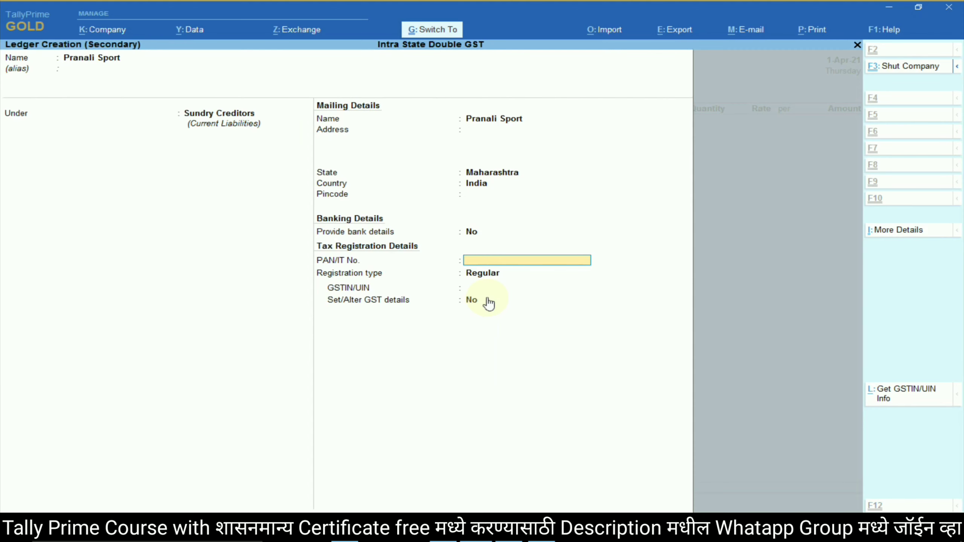
pyautogui.hotkey('ctrl', 'v')
pyautogui.press('Return')
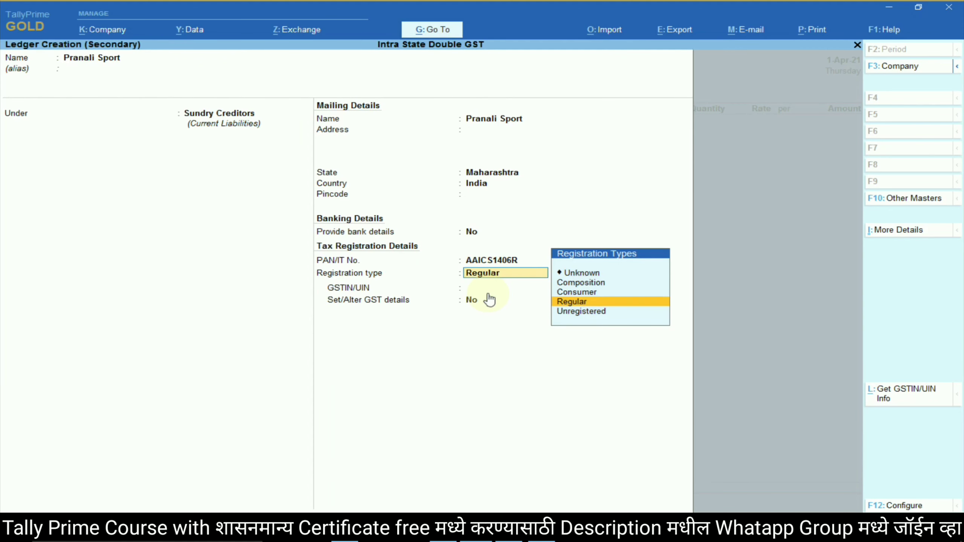
pyautogui.press('Return')
# Copy the supplier's GST number from the notes into GSTIN/UIN.
pyautogui.hotkey('alt', 'Tab')
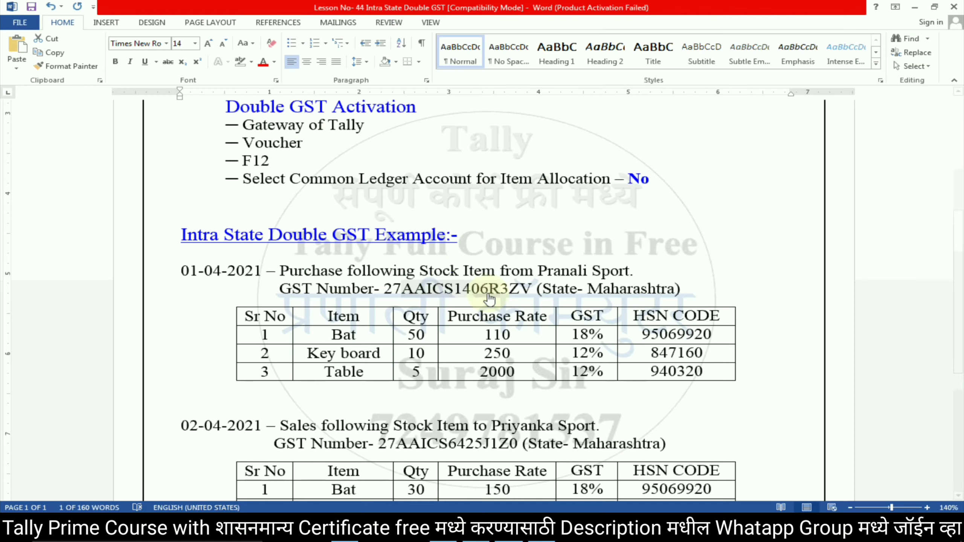
pyautogui.click(454, 290)
pyautogui.doubleClick(454, 289)
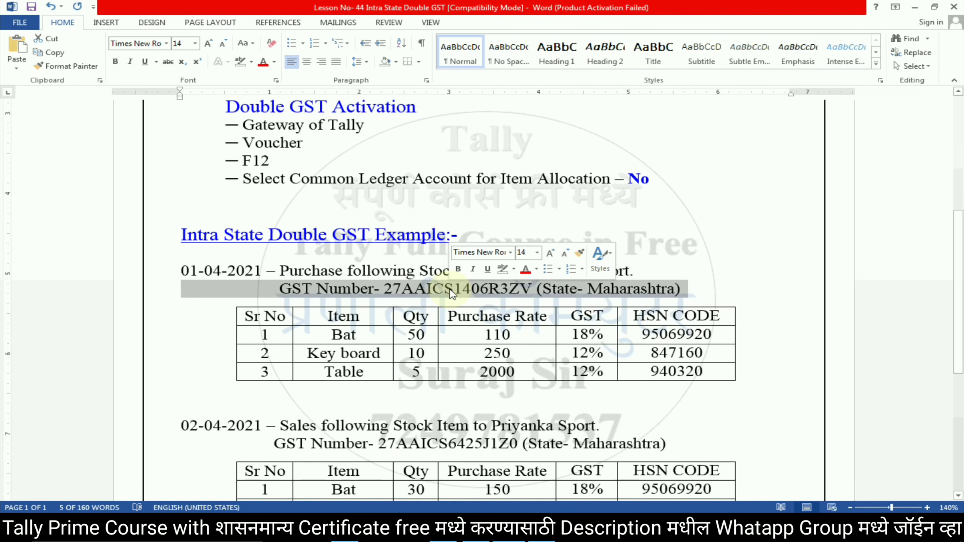
pyautogui.hotkey('ctrl', 'c')
pyautogui.hotkey('alt', 'Tab')
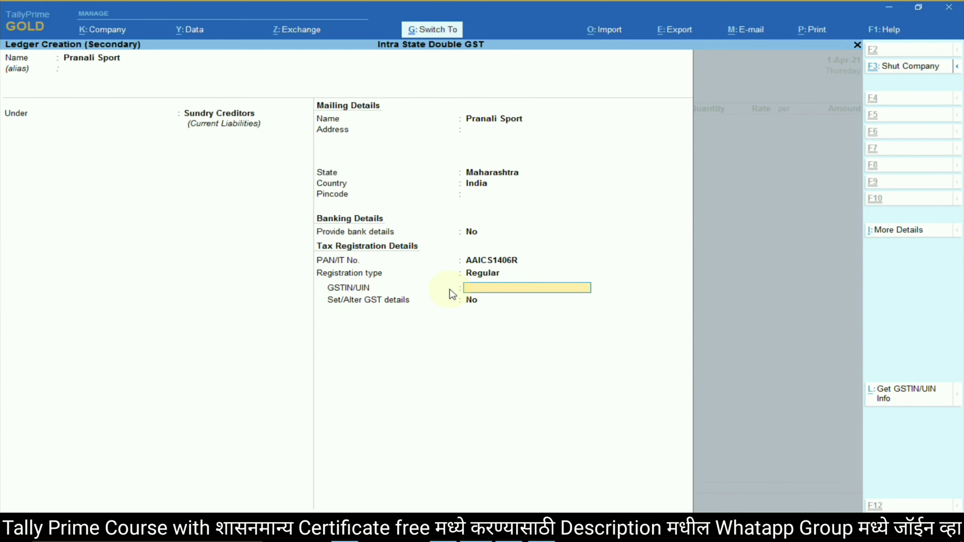
pyautogui.hotkey('ctrl', 'alt', 'v')
pyautogui.press('Return')
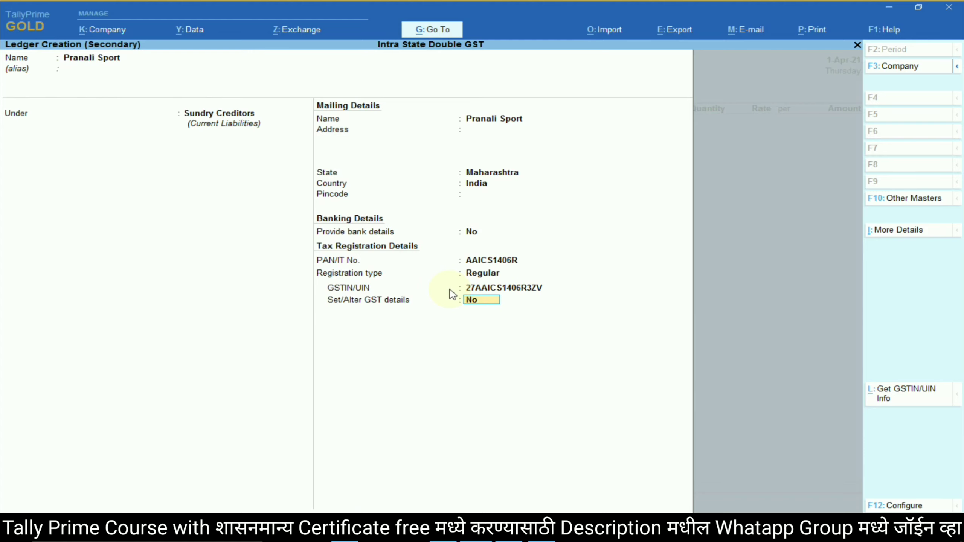
# Save the ledger with its GST details and accept the receipt and party details.
pyautogui.press('Return')
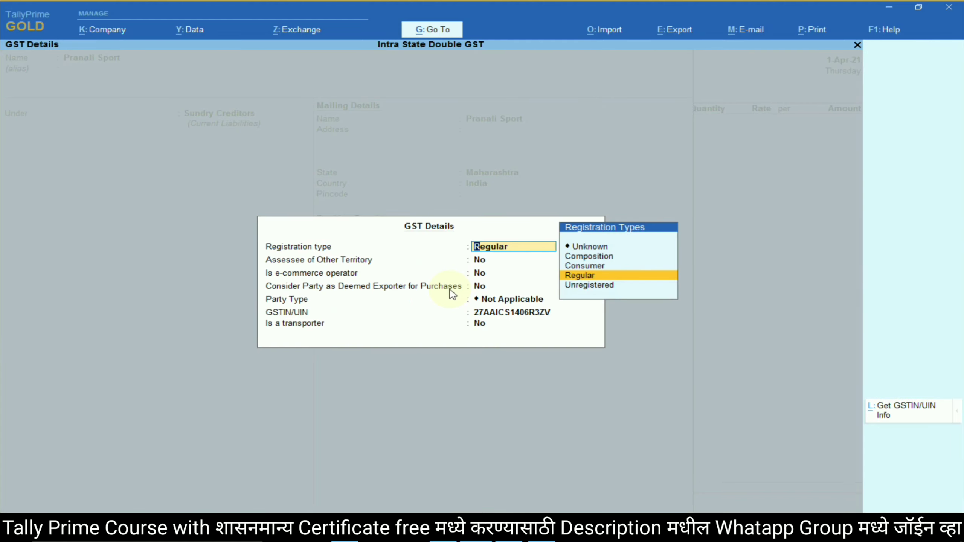
pyautogui.press('Return')
pyautogui.press('Return')
pyautogui.press('Return')
pyautogui.press('Return')
pyautogui.press('Return')
pyautogui.press('Return')
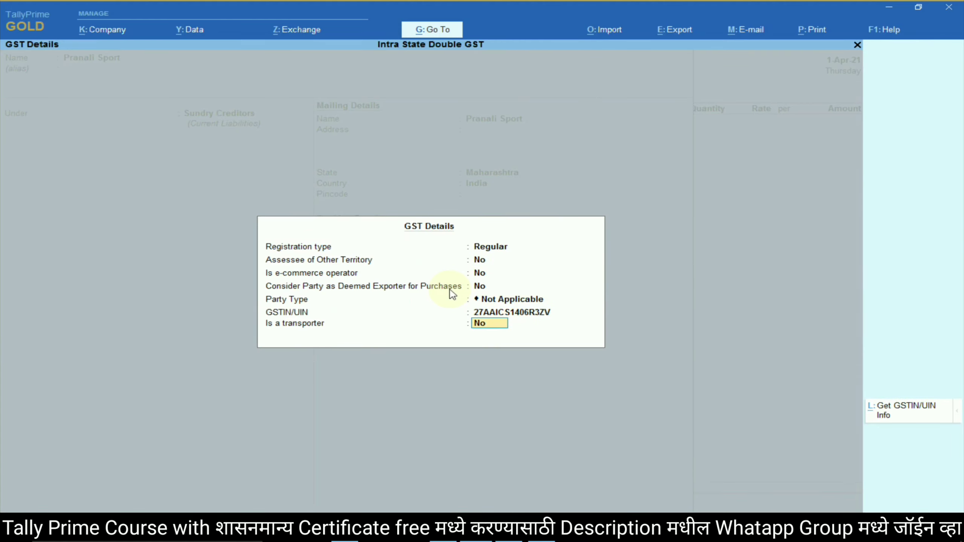
pyautogui.press('Return')
pyautogui.press('Return')
pyautogui.press('Return')
pyautogui.press('Return')
pyautogui.press('Return')
pyautogui.press('Return')
pyautogui.press('Return')
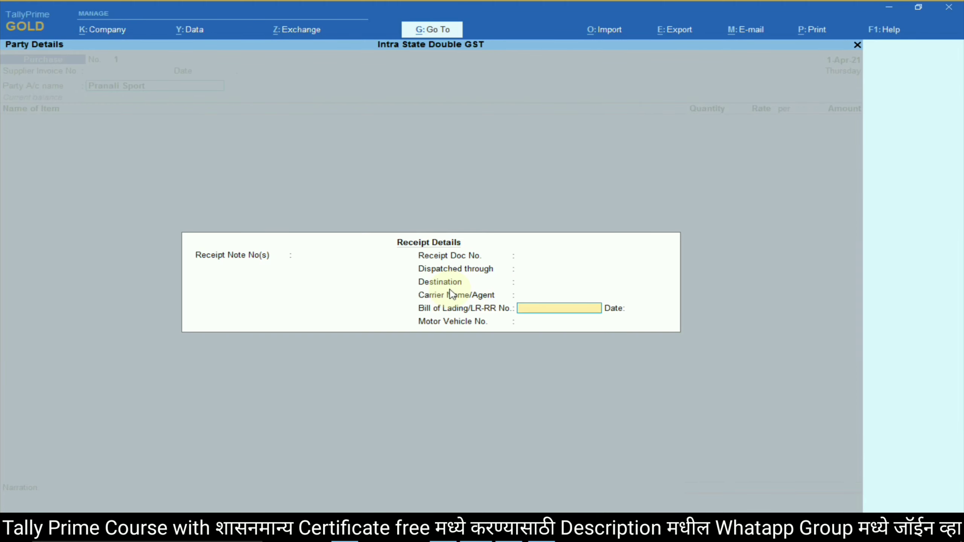
pyautogui.press('Return')
pyautogui.press('Return')
pyautogui.press('Return')
pyautogui.press('Return')
pyautogui.press('Return')
pyautogui.press('Return')
pyautogui.press('Return')
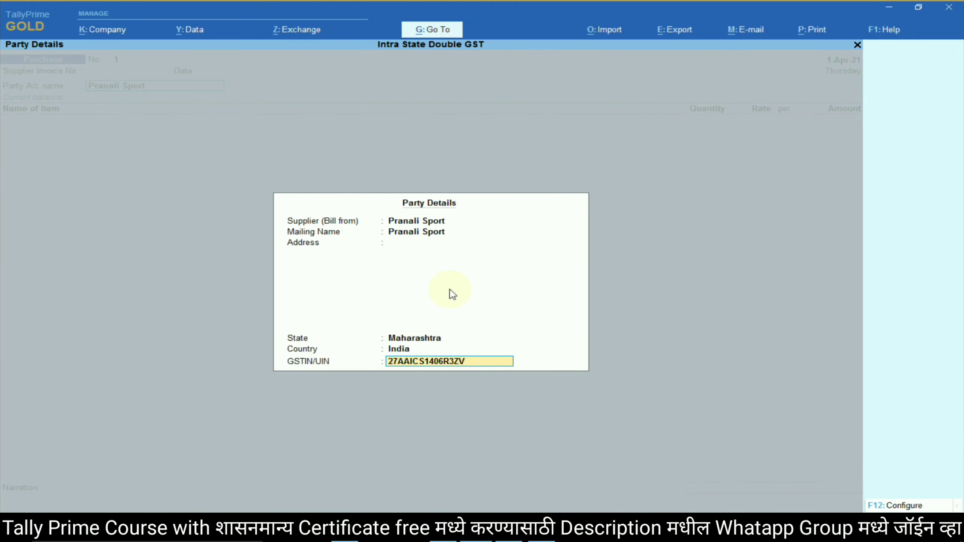
pyautogui.press('Return')
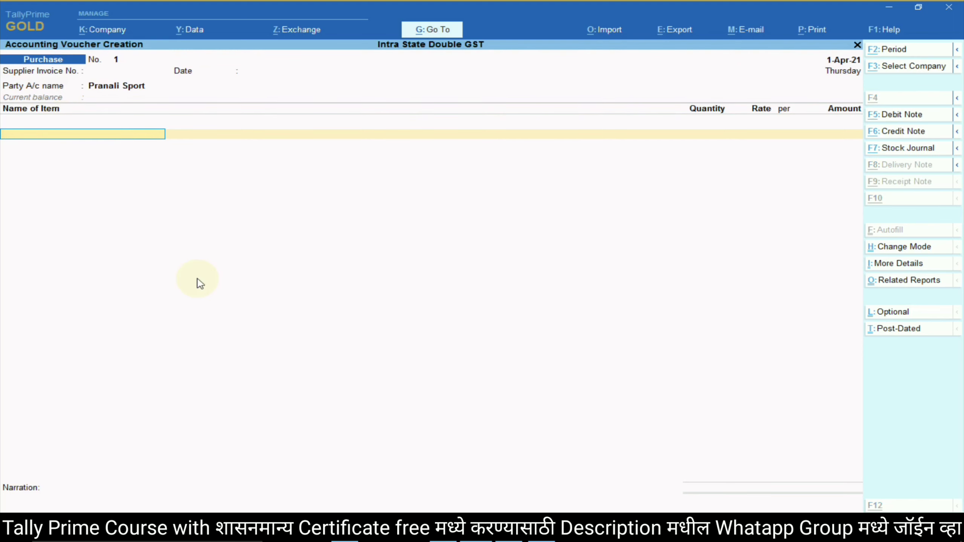
pyautogui.hotkey('alt', 'Tab')
# Create stock item Bat from the notes, grouped under Primary.
pyautogui.moveTo(327, 336); pyautogui.dragTo(351, 343)
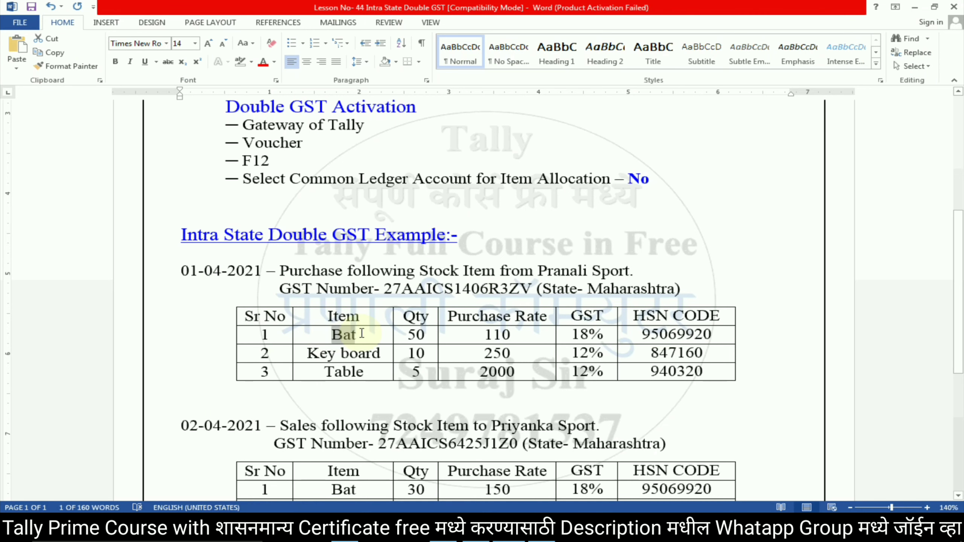
pyautogui.hotkey('alt', 'Tab')
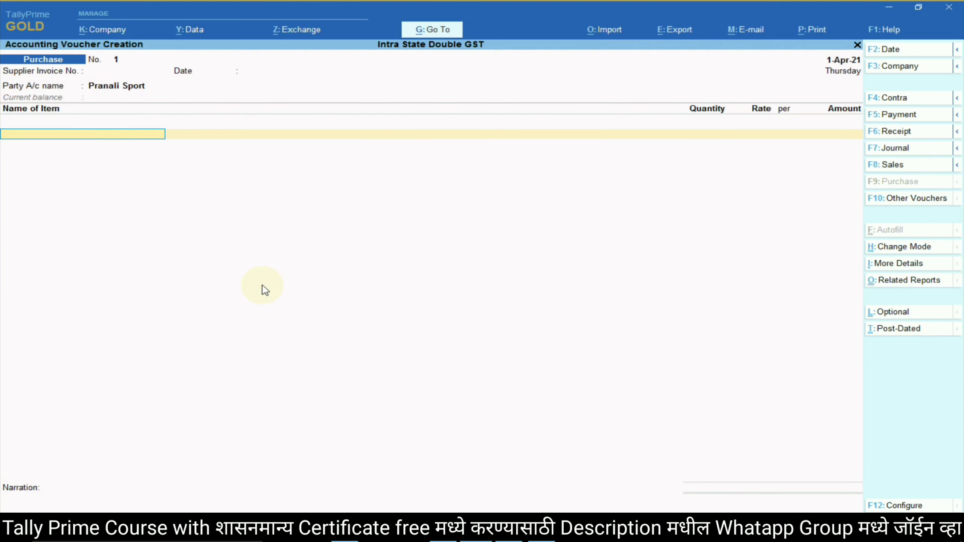
pyautogui.hotkey('alt', 'c')
pyautogui.hotkey('ctrl', 'alt', 'v')
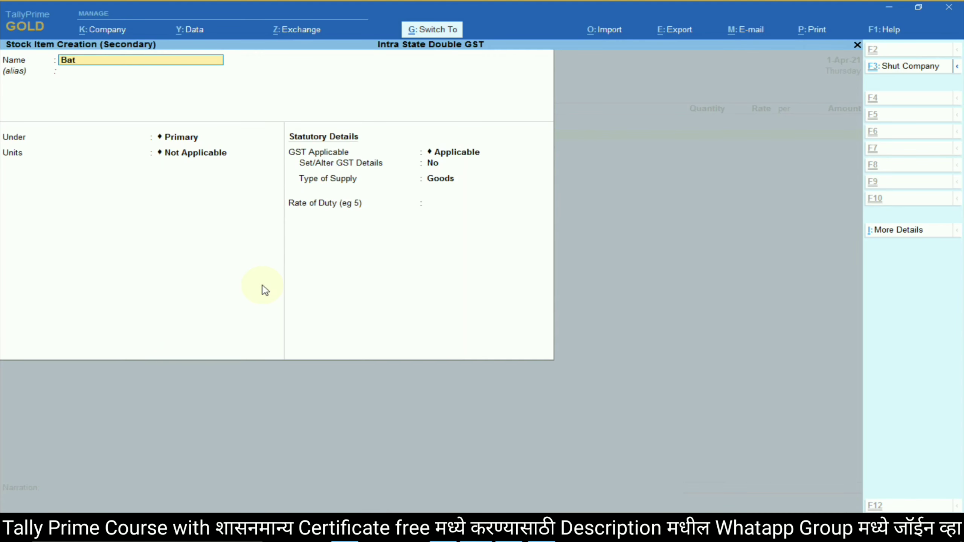
pyautogui.press('Return')
pyautogui.press('Return')
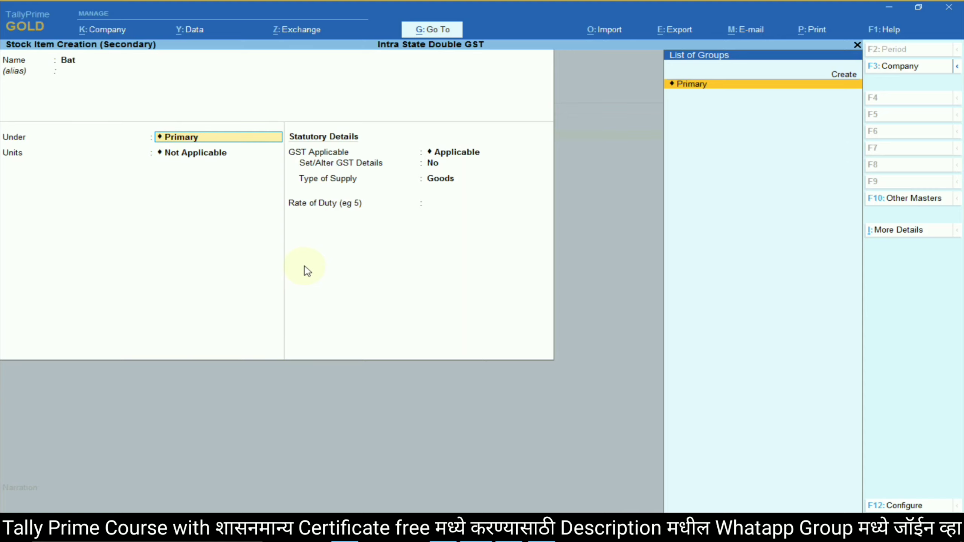
pyautogui.press('Return')
# Create unit nos with formal name Number and UQC NOS-NUMBERS for Bat.
pyautogui.press('Up')
pyautogui.press('Return')
pyautogui.write('nos')
pyautogui.press('Return')
pyautogui.write('N')
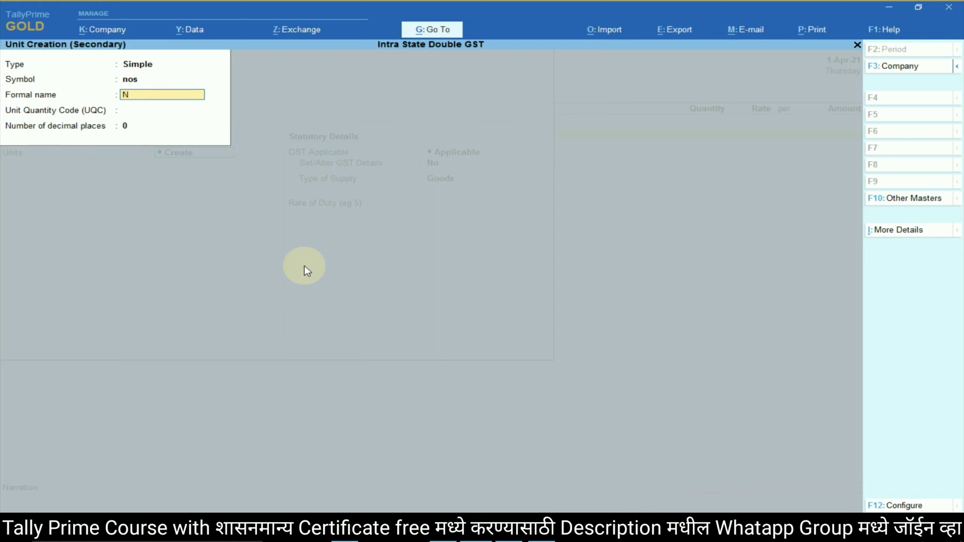
pyautogui.write('umber5')
pyautogui.press('BackSpace')
pyautogui.press('Return')
pyautogui.write('nos')
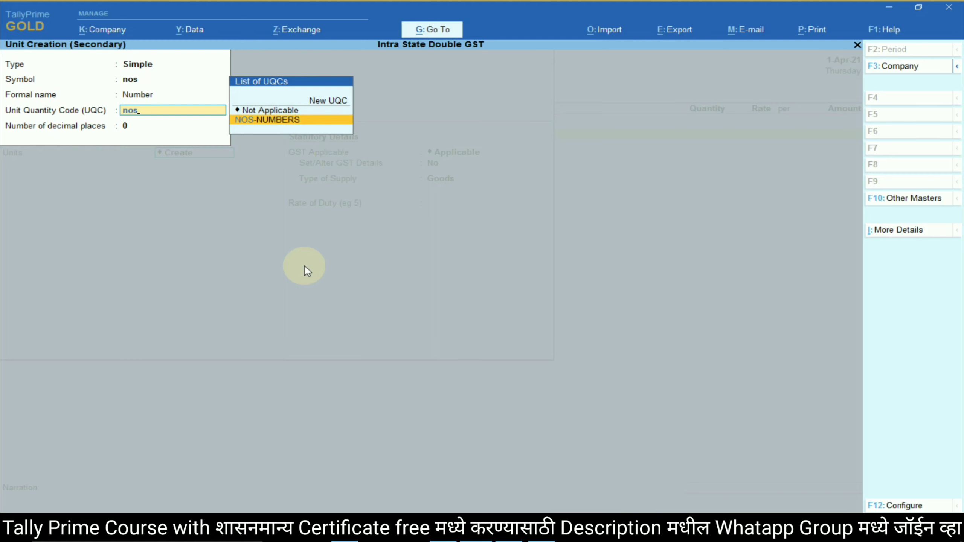
pyautogui.press('Return')
pyautogui.press('Return')
pyautogui.press('Return')
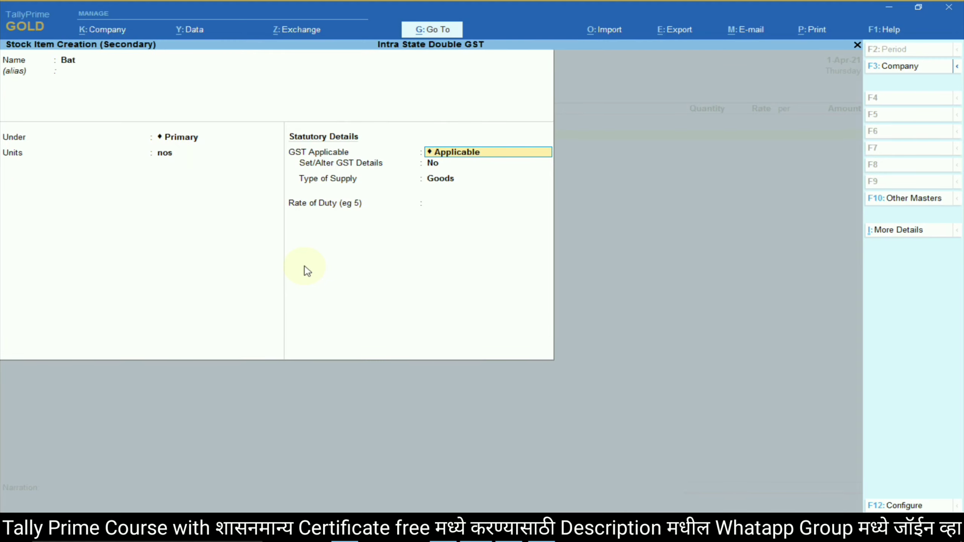
pyautogui.press('Return')
# Give Bat GST details: description Bat, HSN 95069920, taxability Taxable.
pyautogui.write('yes')
pyautogui.press('Return')
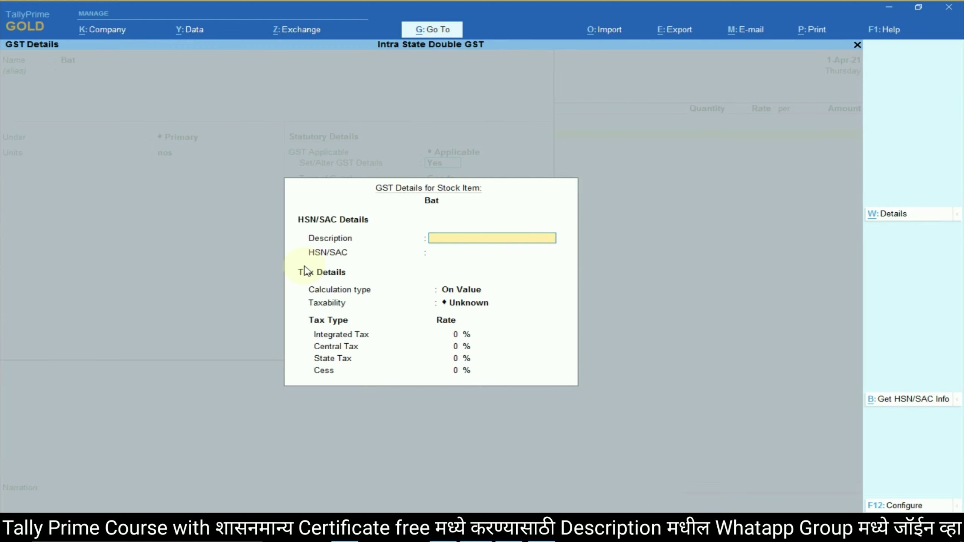
pyautogui.write('Bat')
pyautogui.press('Return')
pyautogui.hotkey('alt', 'Tab')
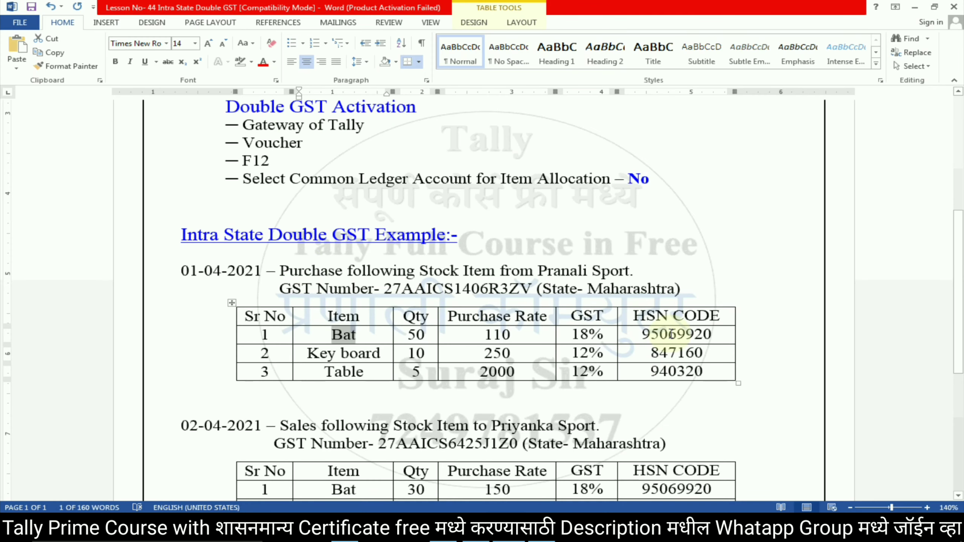
pyautogui.doubleClick(660, 340)
pyautogui.hotkey('alt', 'Tab')
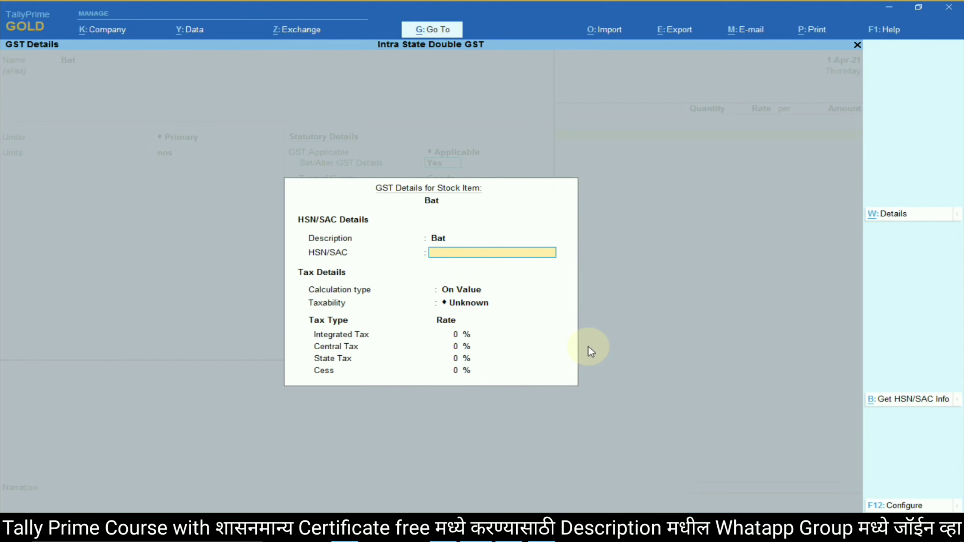
pyautogui.write('95069920')
pyautogui.press('Return')
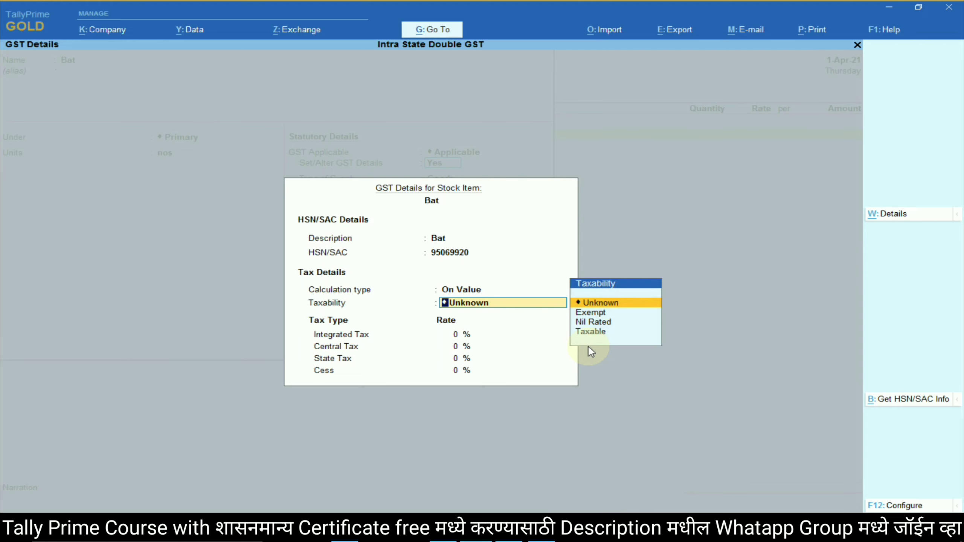
pyautogui.press('Down')
pyautogui.press('Down')
pyautogui.press('Down')
pyautogui.press('Return')
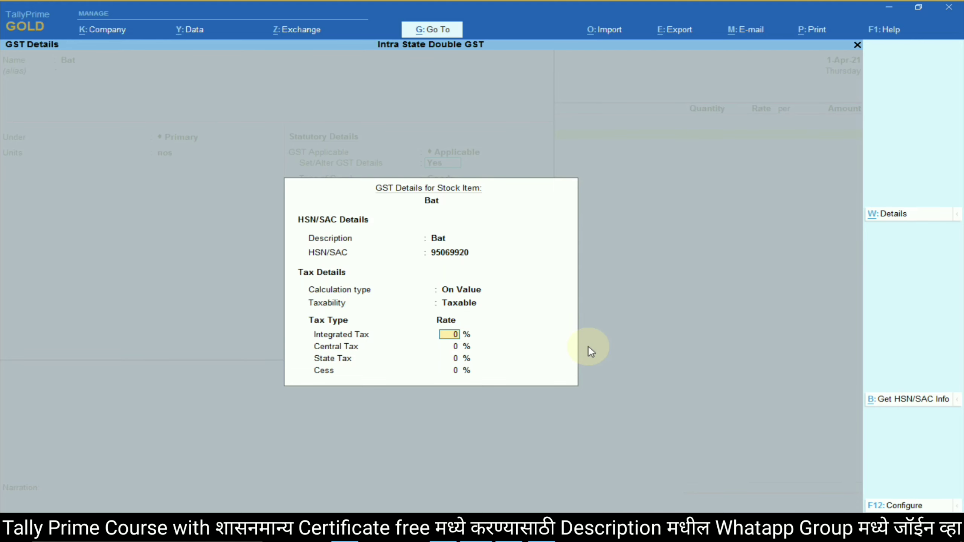
# Set Bat's integrated tax to 18%, supply type Goods, and save the item.
pyautogui.hotkey('alt', 'Tab')
pyautogui.moveTo(569, 334); pyautogui.dragTo(609, 331)
pyautogui.hotkey('ctrl', 'c')
pyautogui.hotkey('alt', 'Tab')
pyautogui.hotkey('ctrl', 'v')
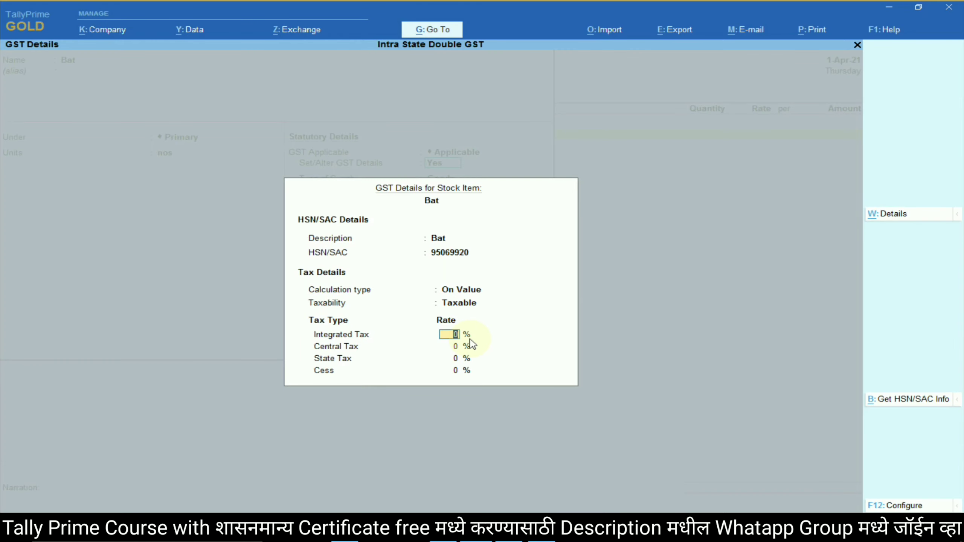
pyautogui.press('Return')
pyautogui.press('Return')
pyautogui.press('Return')
pyautogui.press('Return')
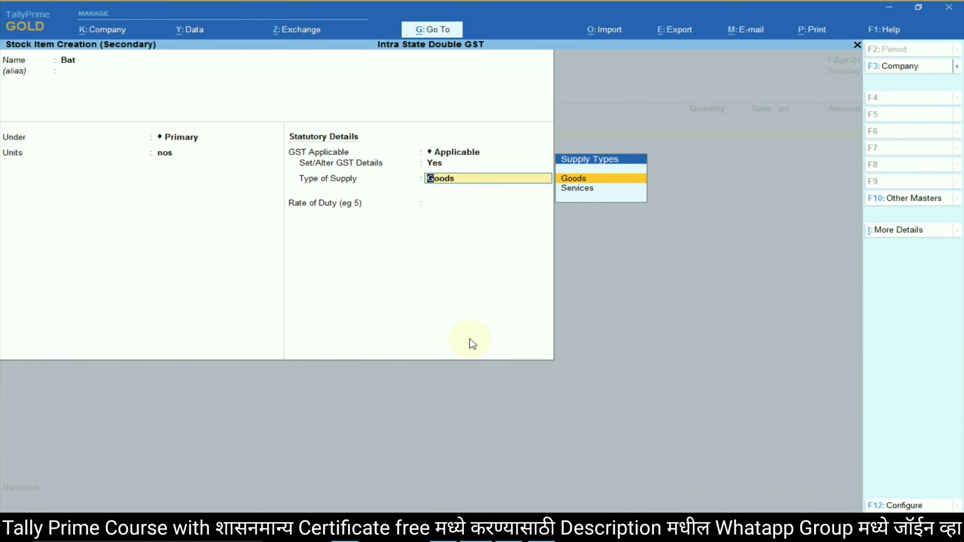
pyautogui.press('Return')
pyautogui.press('Return')
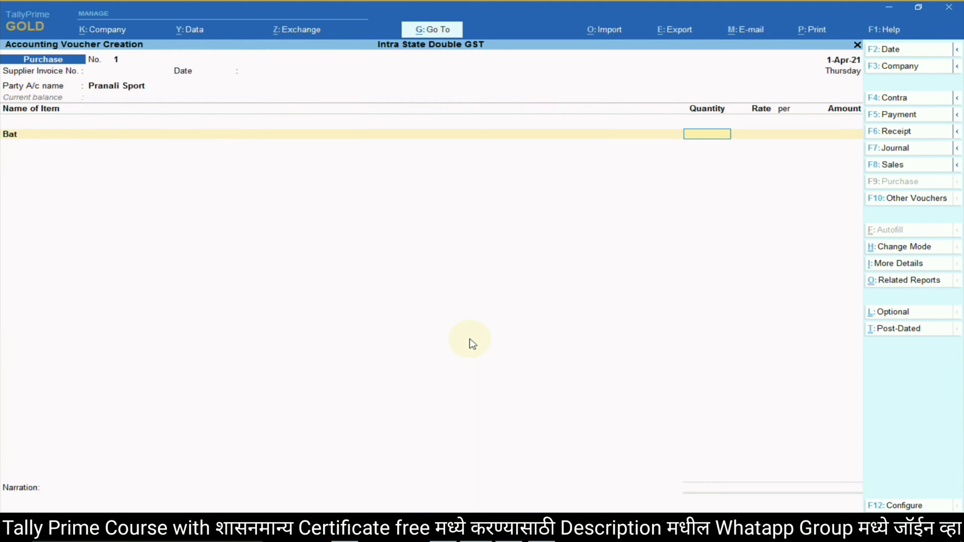
# Enter 50 nos of Bat at rate 110 (5,500.00) and start a new allocation ledger.
pyautogui.hotkey('alt', 'Tab')
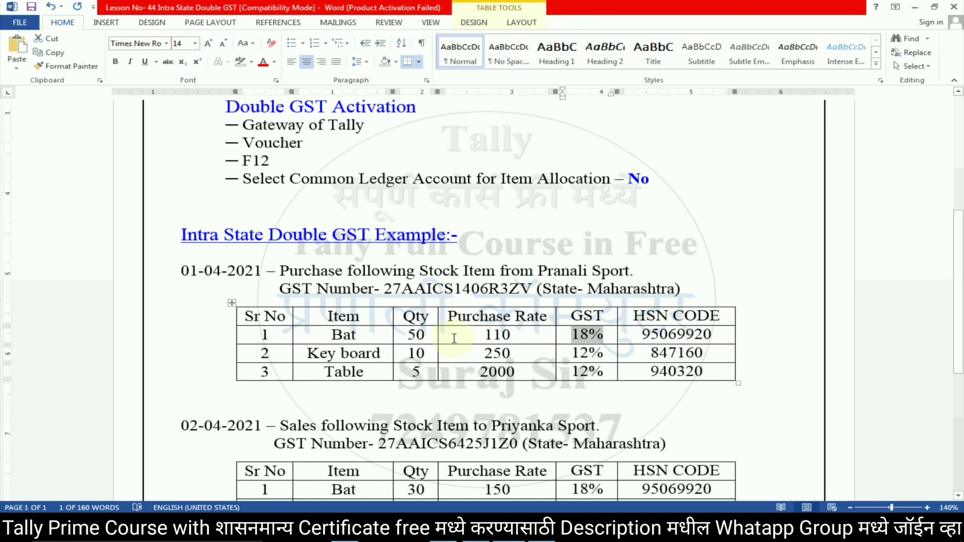
pyautogui.hotkey('alt', 'Tab')
pyautogui.write('50')
pyautogui.press('Return')
pyautogui.write('110')
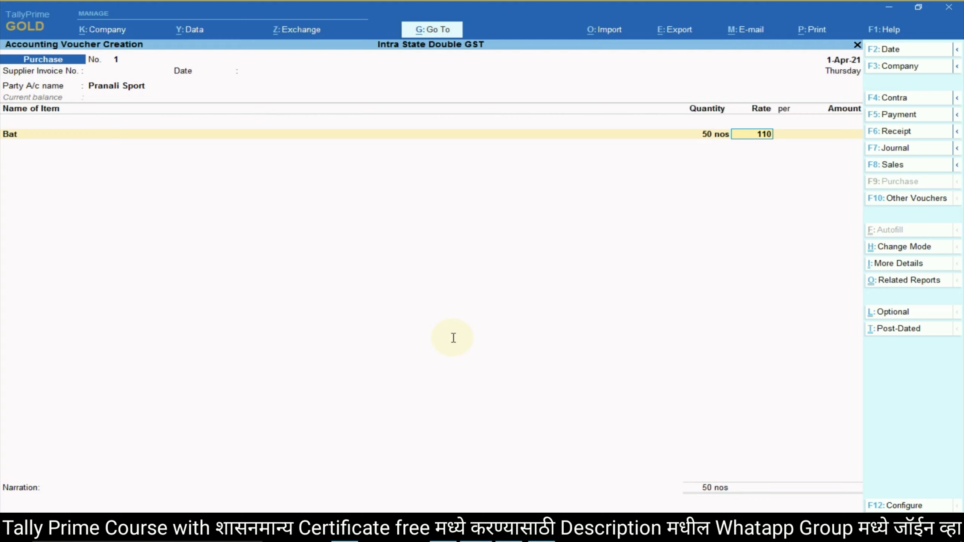
pyautogui.press('Return')
pyautogui.press('Return')
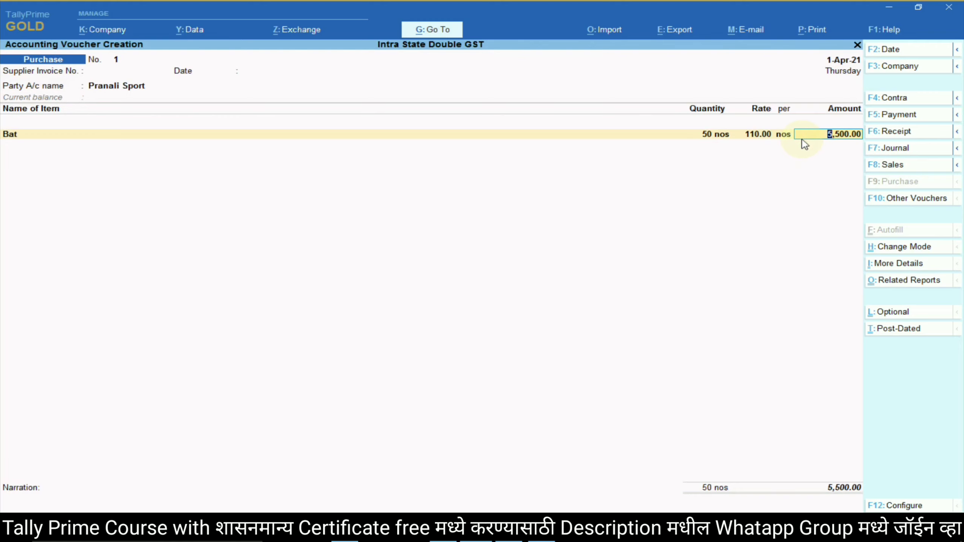
pyautogui.press('Return')
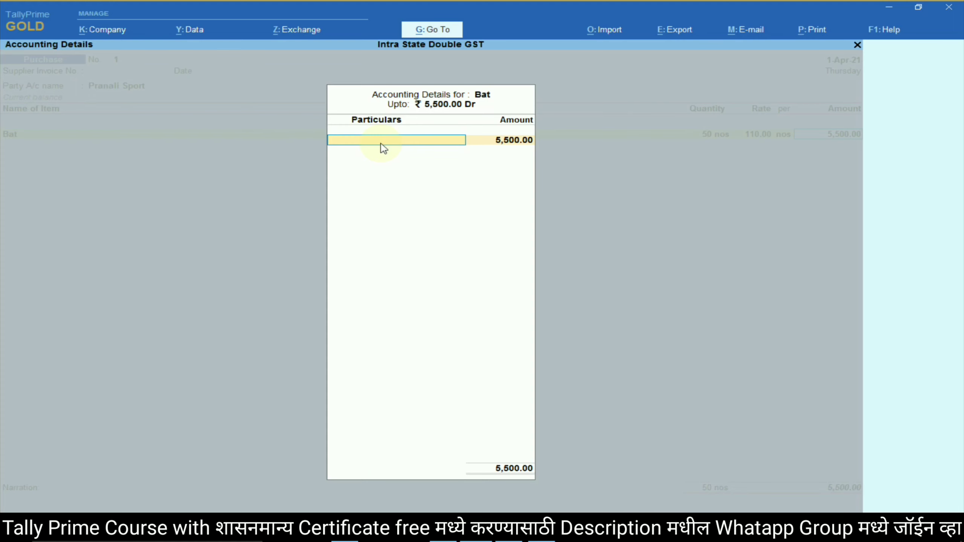
pyautogui.hotkey('alt', 'c')
pyautogui.hotkey('alt', 'Tab')
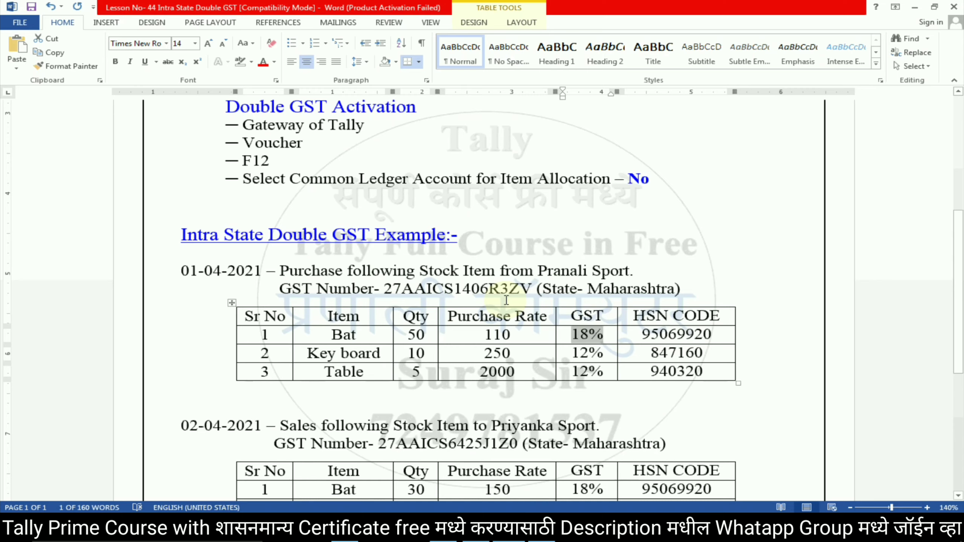
pyautogui.hotkey('alt', 'Tab')
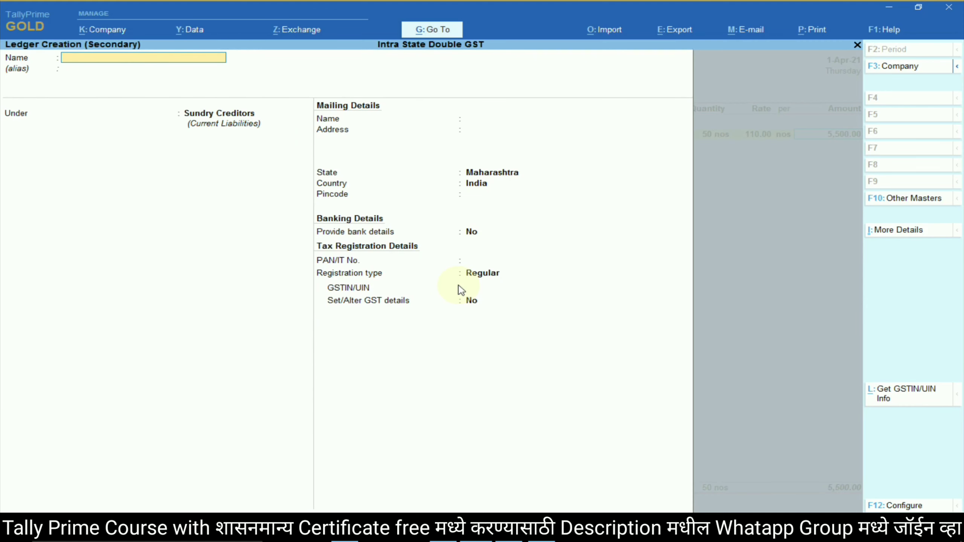
pyautogui.write('Intra State')
pyautogui.write(' Puec')
pyautogui.press('BackSpace')
pyautogui.press('BackSpace')
pyautogui.write('rchase @')
pyautogui.hotkey('alt', 'Tab')
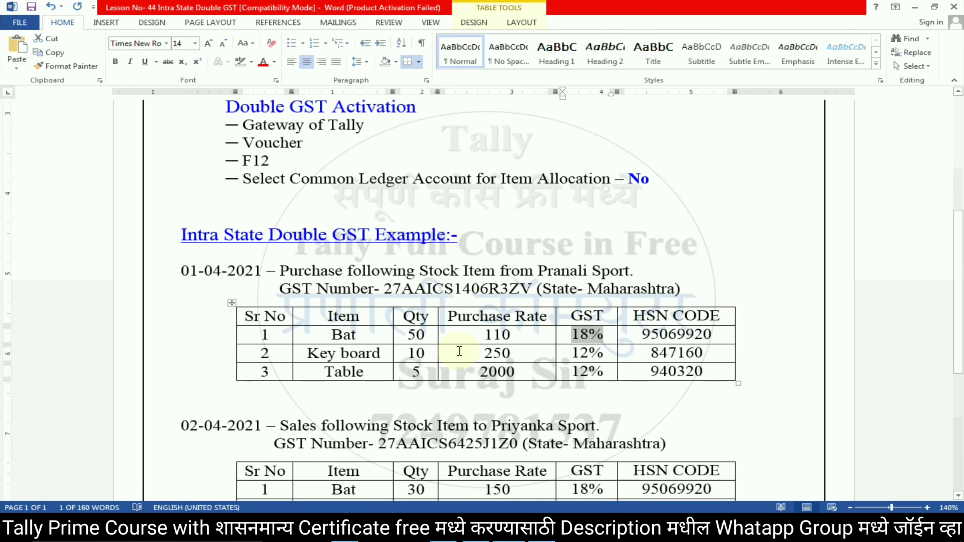
pyautogui.hotkey('alt', 'Tab')
pyautogui.write('18')
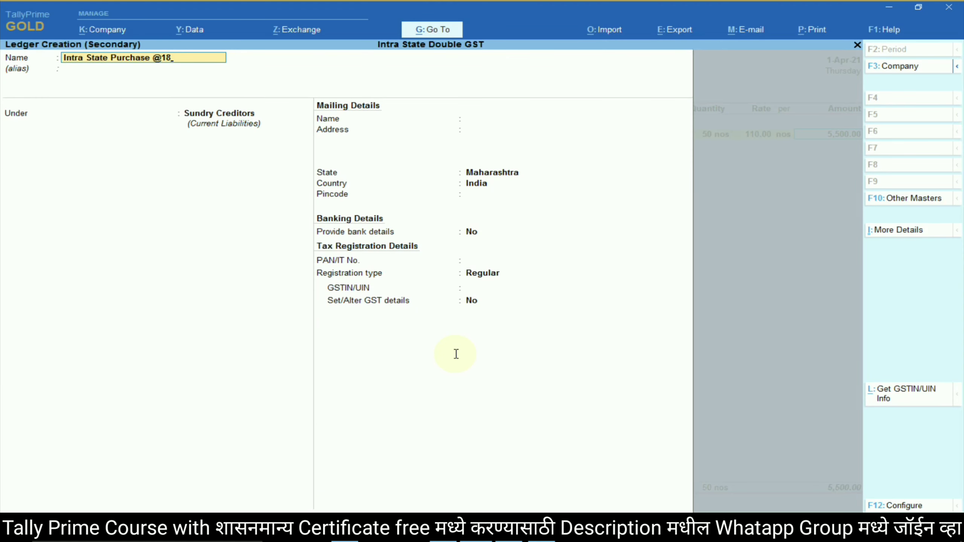
pyautogui.write('%')
pyautogui.press('Return')
pyautogui.press('Return')
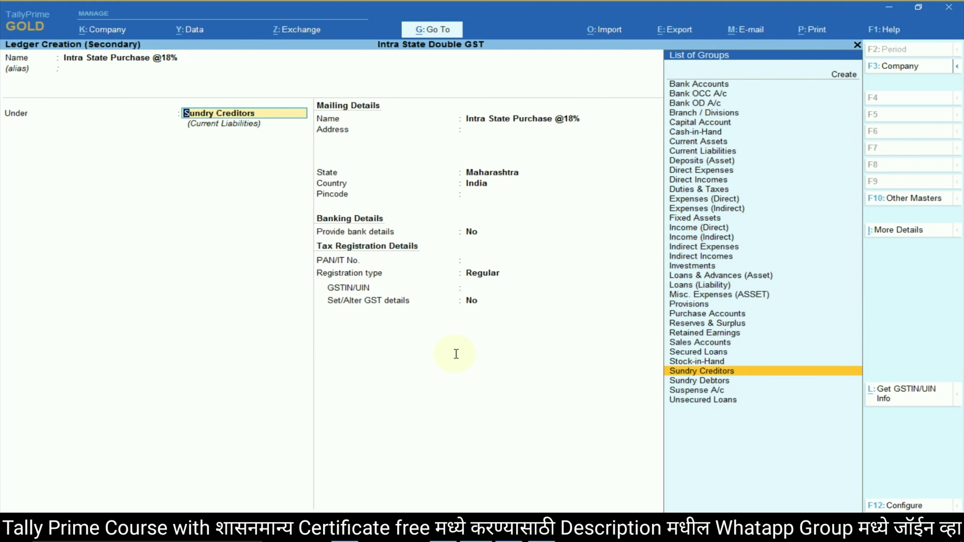
# Place it under Purchase Accounts, keep type Not Applicable, and enable GST details.
pyautogui.write('Pu')
pyautogui.press('Return')
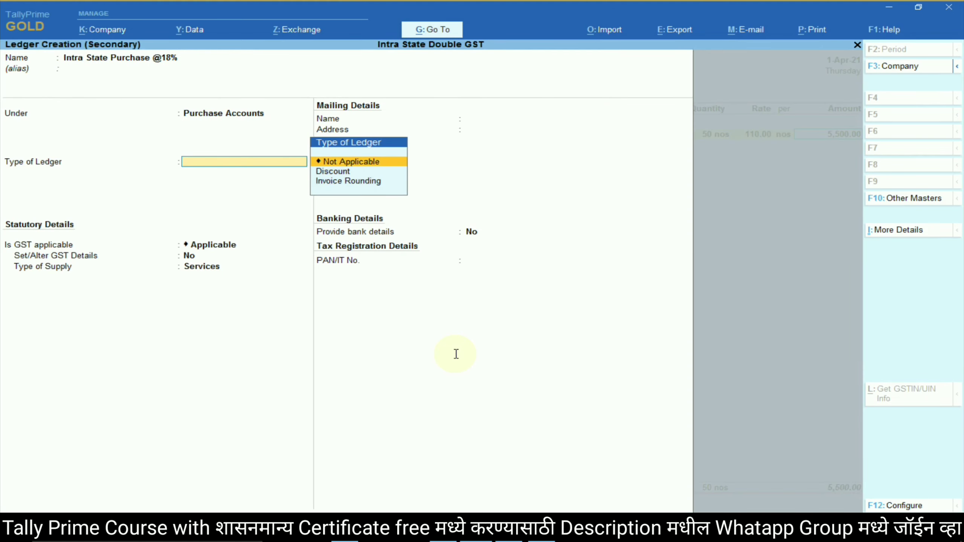
pyautogui.press('Return')
pyautogui.press('Return')
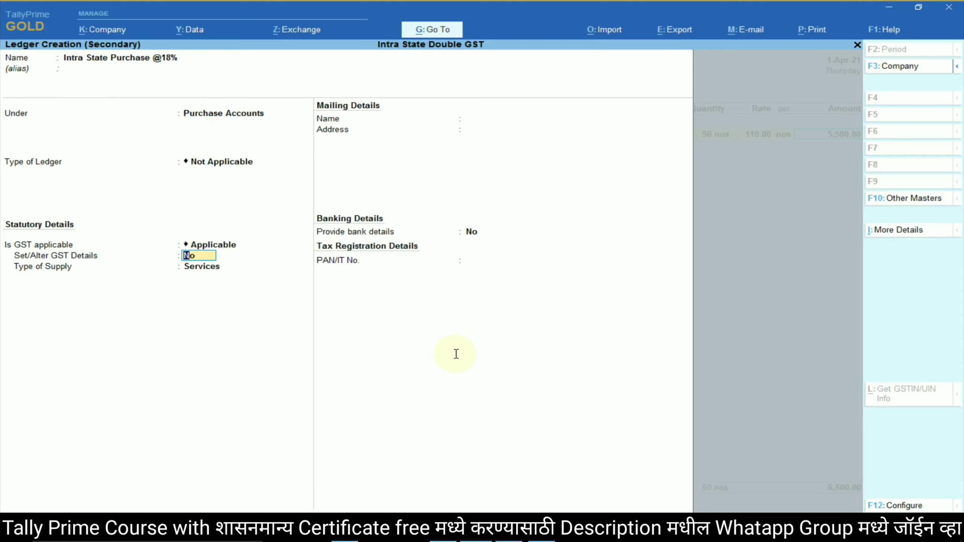
pyautogui.write('yes')
# Set Purchase Taxable, 18% integrated tax, Goods supply, and allocate Bat's 5,500.00 to it.
pyautogui.press('Return')
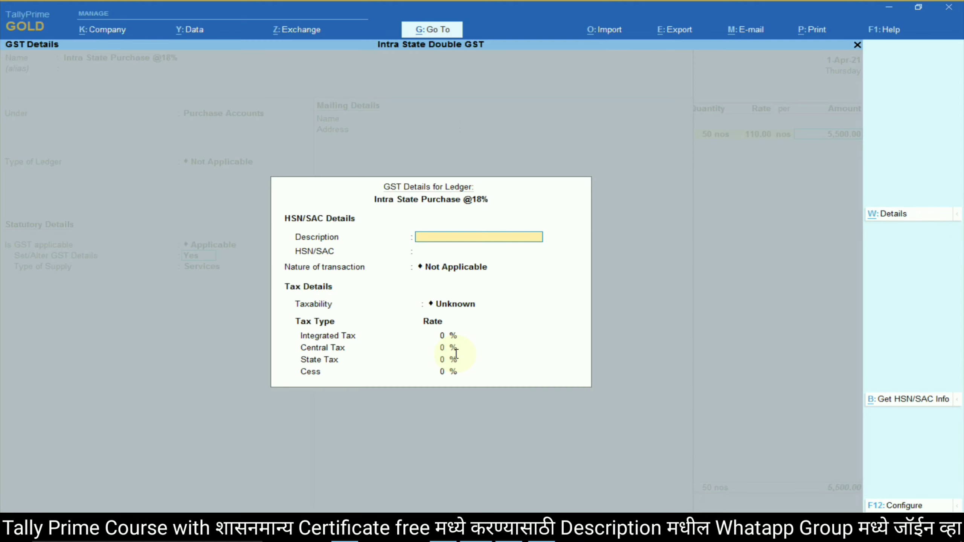
pyautogui.press('Return')
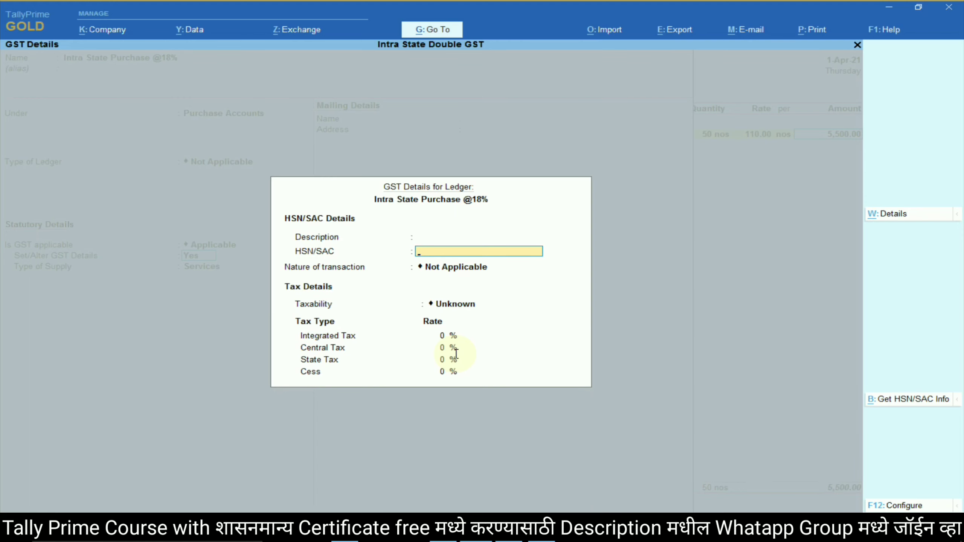
pyautogui.press('Return')
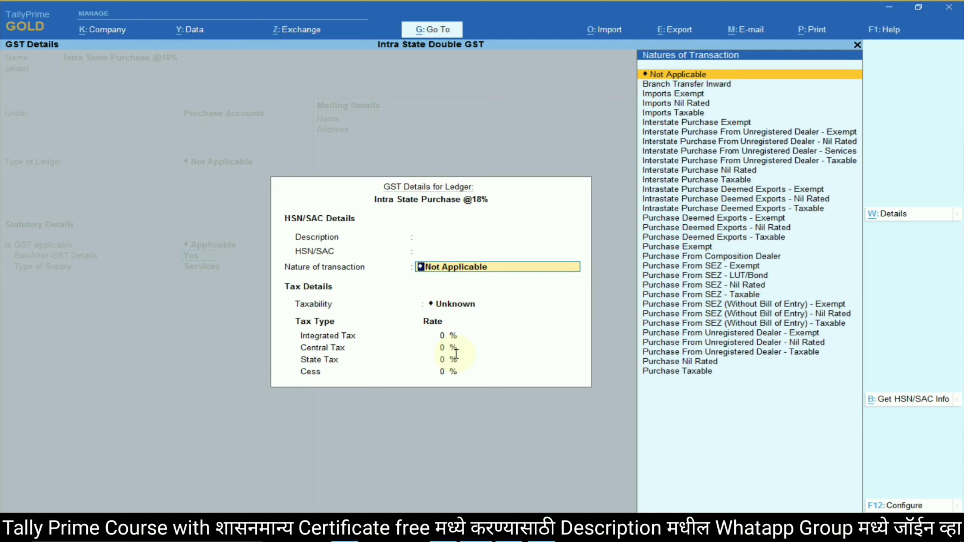
pyautogui.write('Pu')
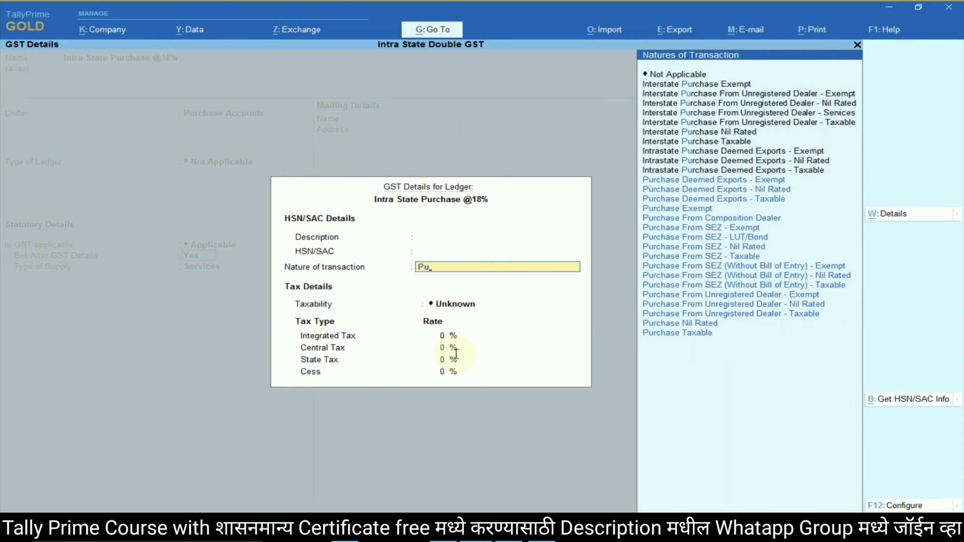
pyautogui.press('Down')
pyautogui.press('Down')
pyautogui.press('Down')
pyautogui.press('Down')
pyautogui.press('Down')
pyautogui.press('Down')
pyautogui.press('Down')
pyautogui.press('Down')
pyautogui.press('Down')
pyautogui.press('Down')
pyautogui.press('Down')
pyautogui.press('Down')
pyautogui.press('Down')
pyautogui.press('Down')
pyautogui.press('Down')
pyautogui.press('Down')
pyautogui.press('Return')
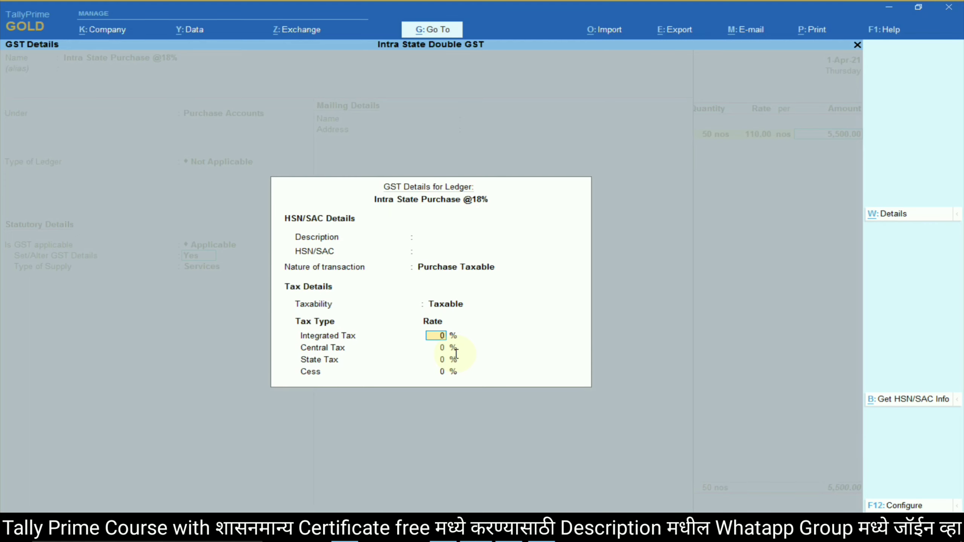
pyautogui.write('18')
pyautogui.press('Return')
pyautogui.hotkey('alt', 'Tab')
pyautogui.hotkey('alt', 'Tab')
pyautogui.press('Return')
pyautogui.press('Return')
pyautogui.press('Return')
pyautogui.press('Up')
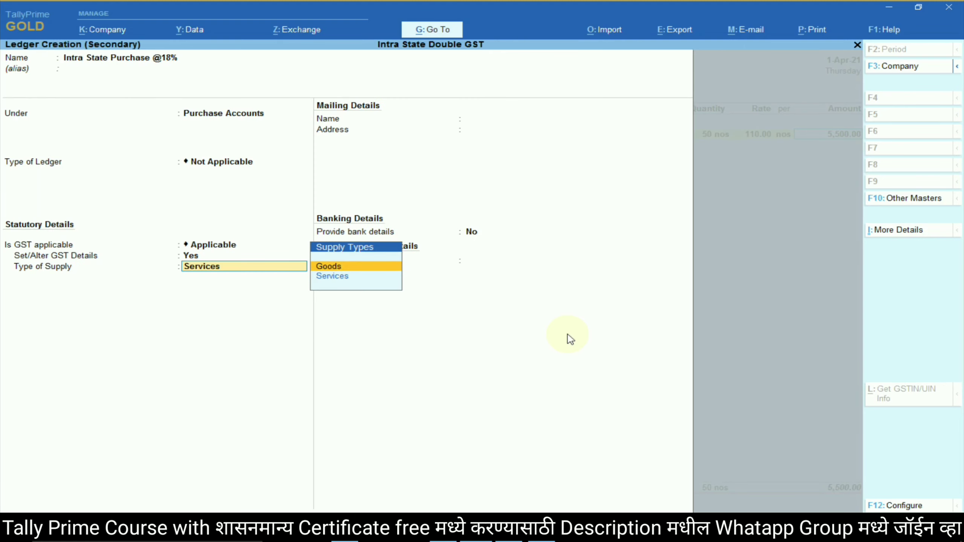
pyautogui.press('Return')
pyautogui.press('Return')
pyautogui.press('Return')
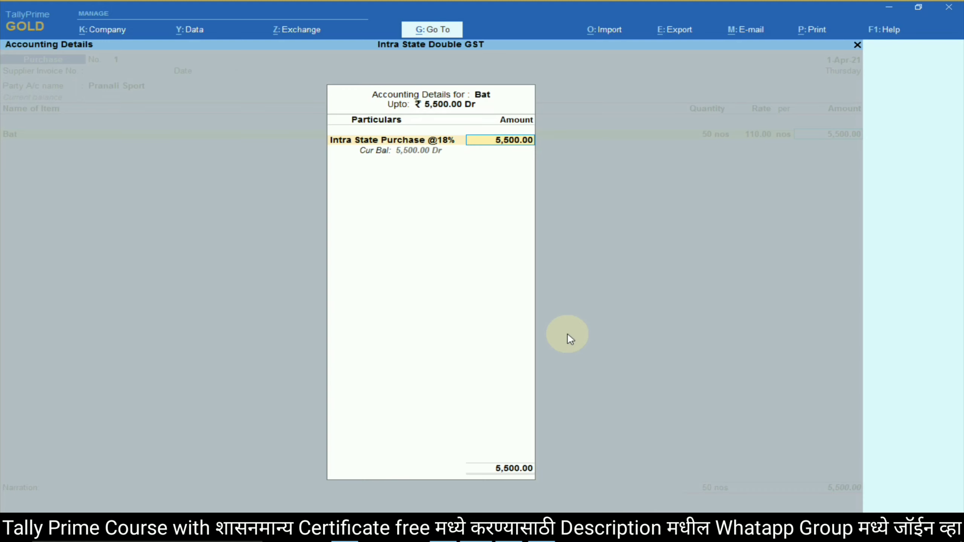
pyautogui.press('Return')
pyautogui.hotkey('alt', 'Tab')
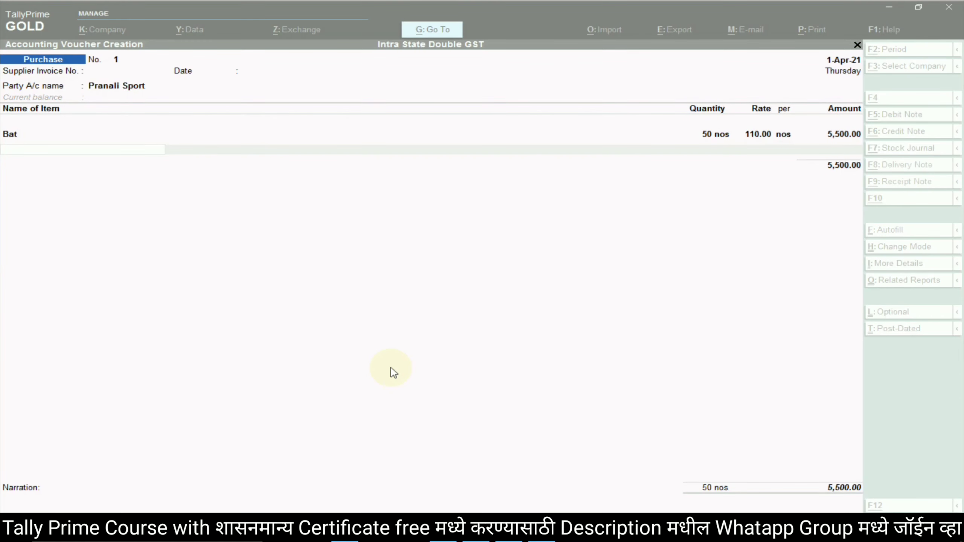
# Create the Key board stock item under Primary with nos as its unit.
pyautogui.hotkey('alt', 'Tab')
pyautogui.hotkey('alt', 'Tab')
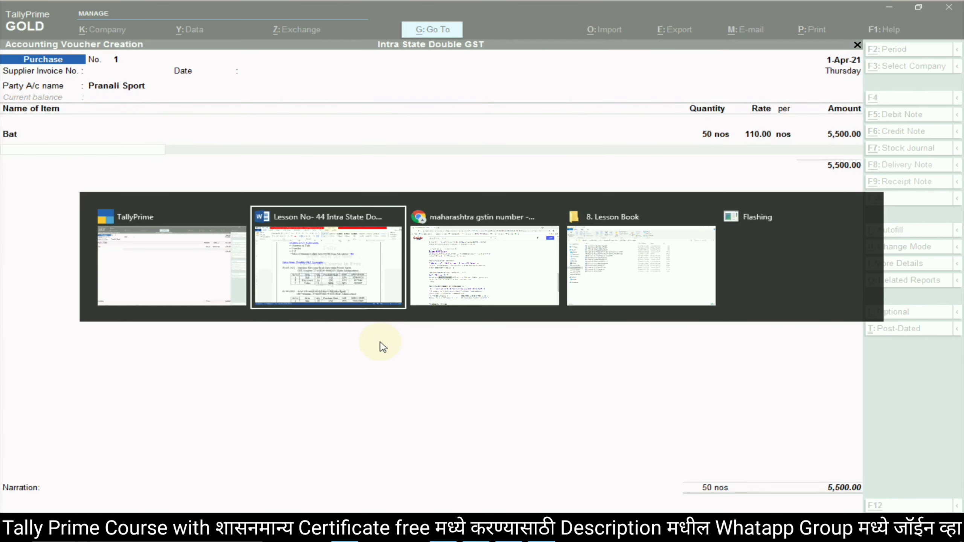
pyautogui.hotkey('alt', 'Tab')
pyautogui.hotkey('alt', 'Tab')
pyautogui.hotkey('alt', 'Tab')
pyautogui.hotkey('alt', 'Tab')
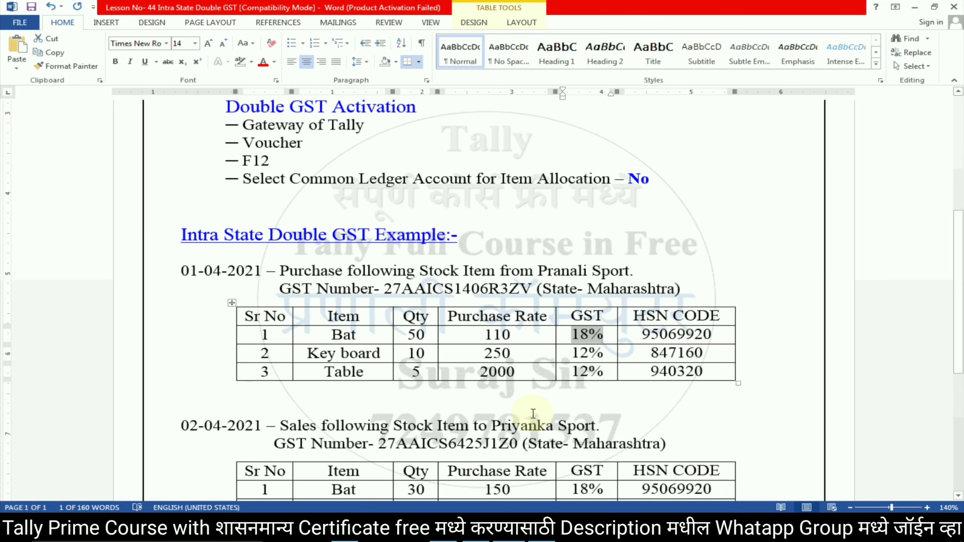
pyautogui.tripleClick(386, 356)
pyautogui.hotkey('ctrl', 'c')
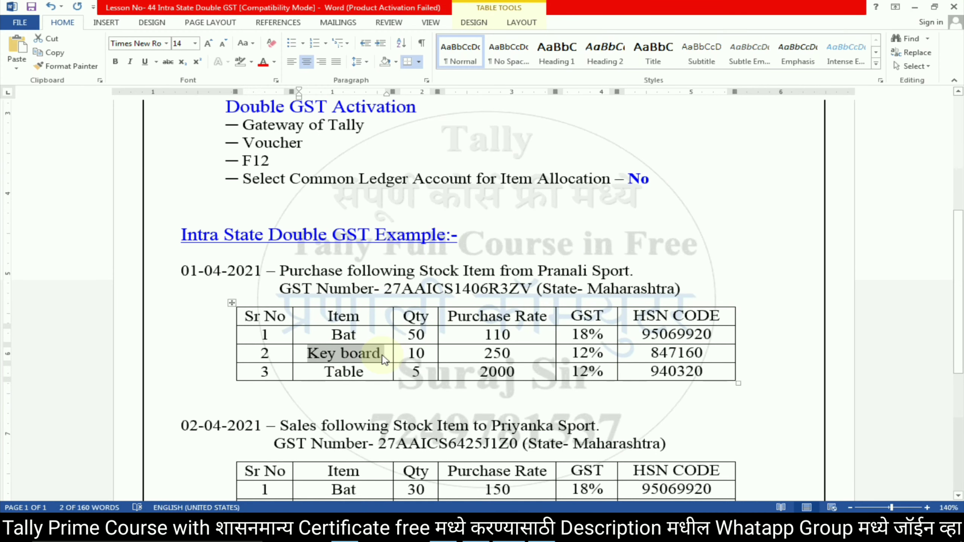
pyautogui.hotkey('alt', 'Tab')
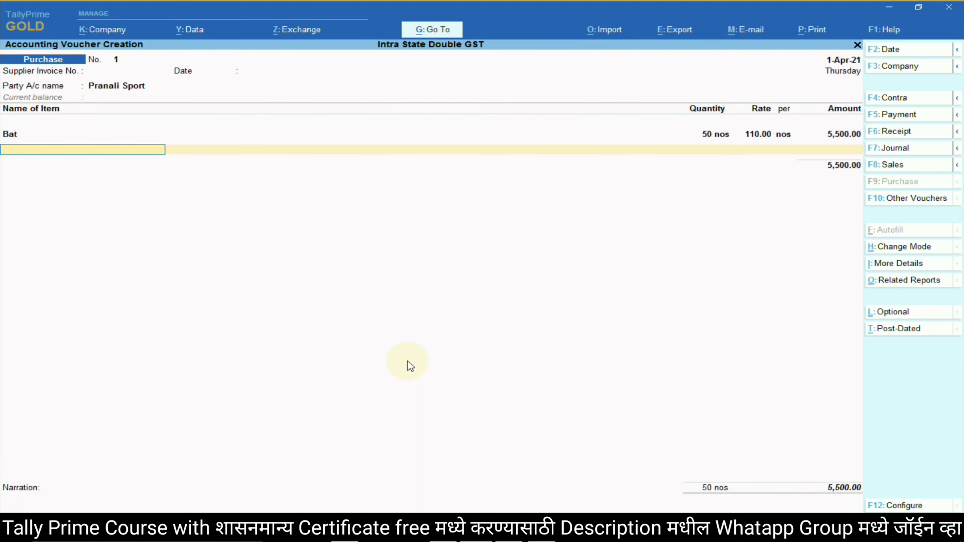
pyautogui.hotkey('alt', 'c')
pyautogui.hotkey('ctrl', 'v')
pyautogui.press('Return')
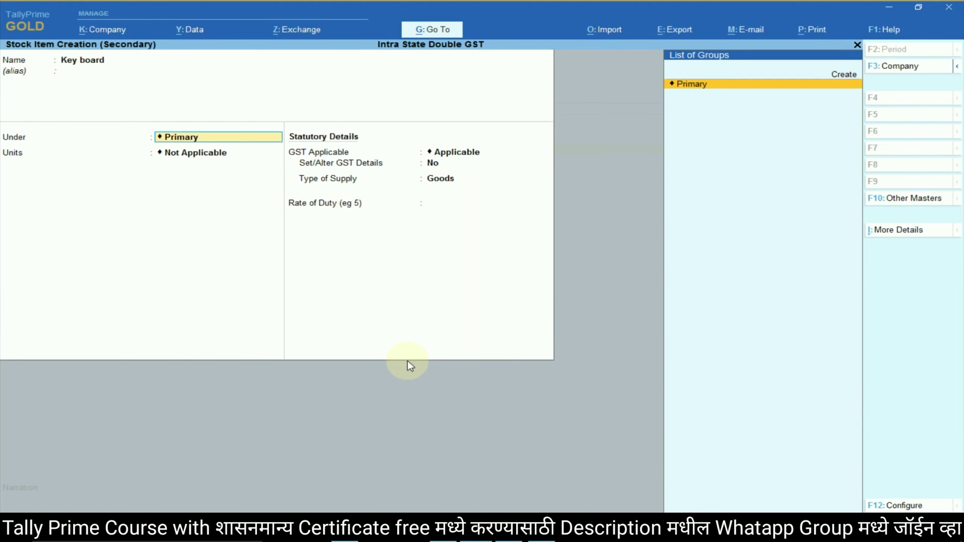
pyautogui.press('Return')
pyautogui.press('Down')
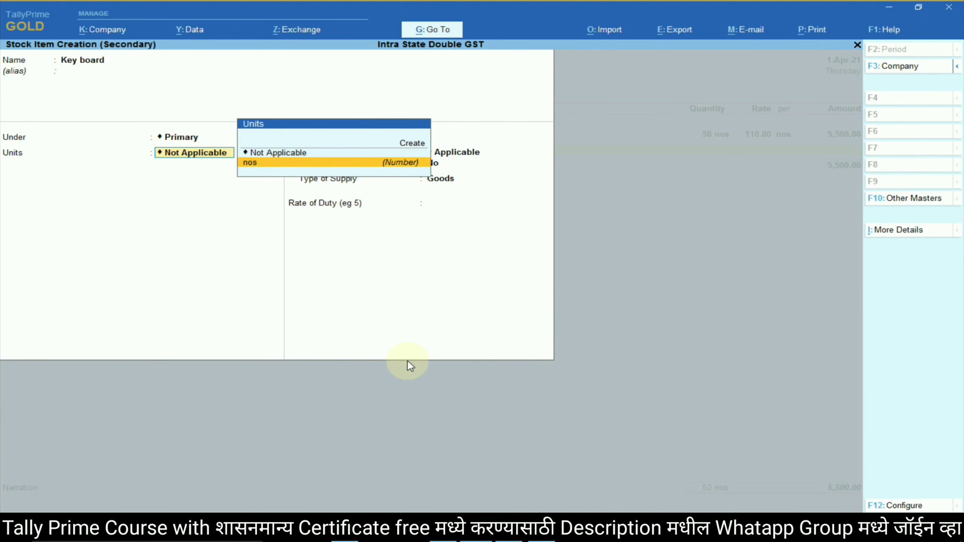
pyautogui.press('Return')
# Enable GST details with description Key board and HSN code 847160.
pyautogui.press('Return')
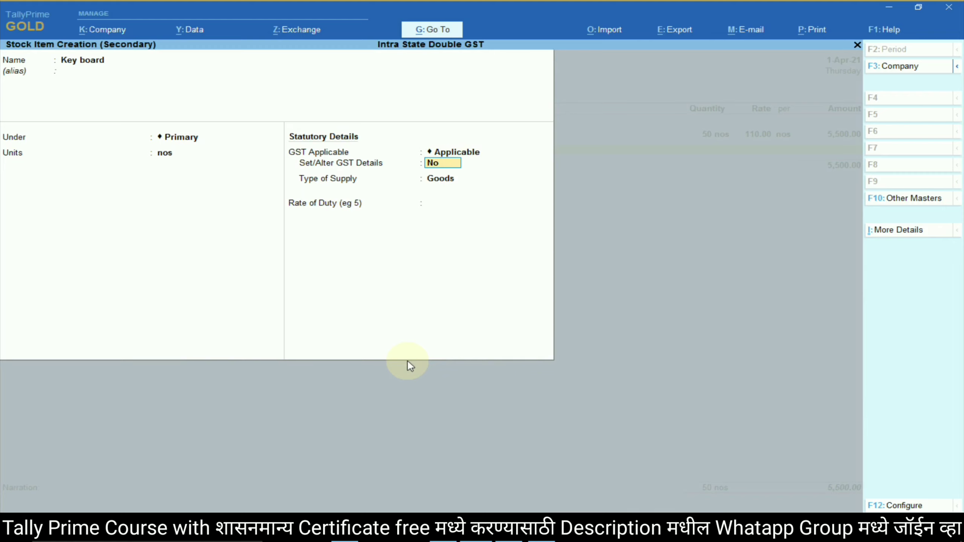
pyautogui.write('yes')
pyautogui.press('Return')
pyautogui.write('Key board')
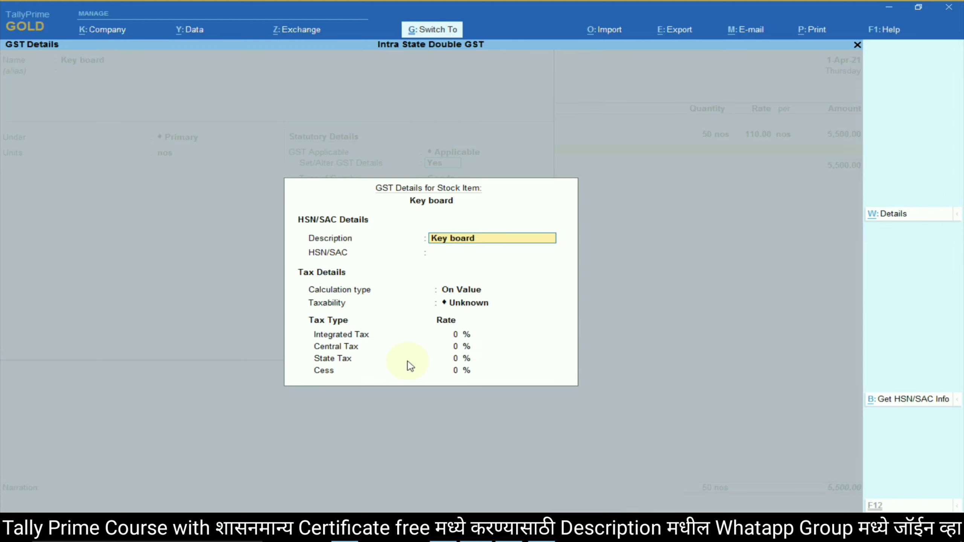
pyautogui.press('Return')
pyautogui.hotkey('alt', 'Tab')
pyautogui.doubleClick(675, 353)
pyautogui.hotkey('ctrl', 'c')
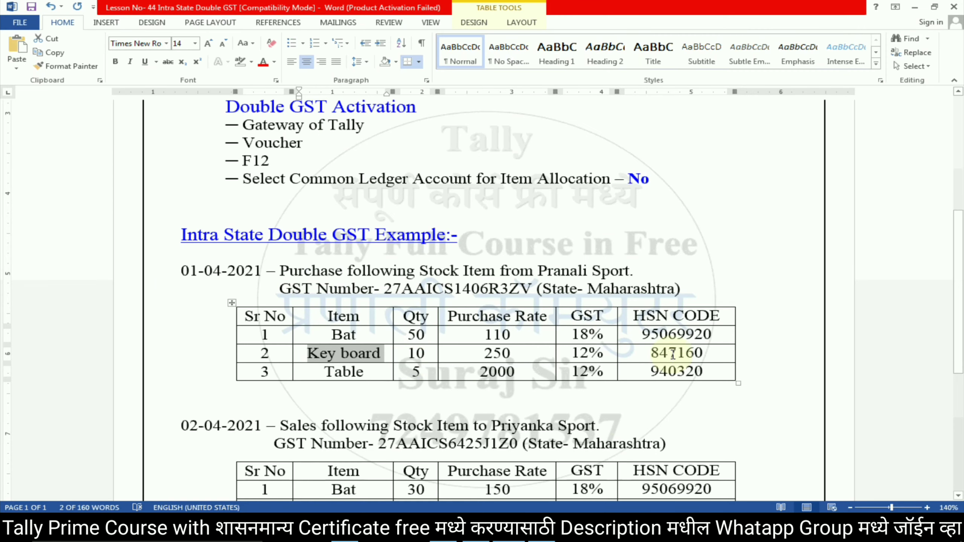
pyautogui.hotkey('alt', 'Tab')
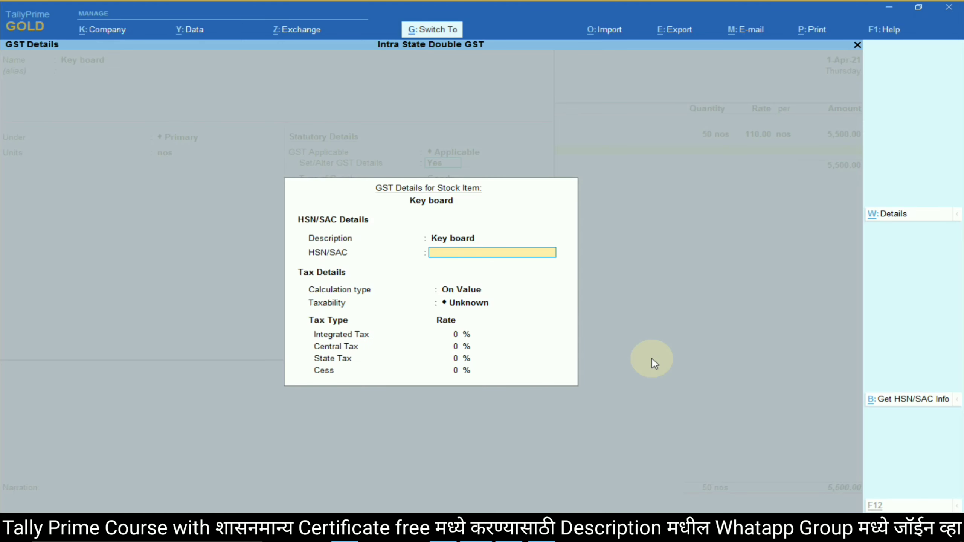
pyautogui.hotkey('ctrl', 'v')
pyautogui.press('Return')
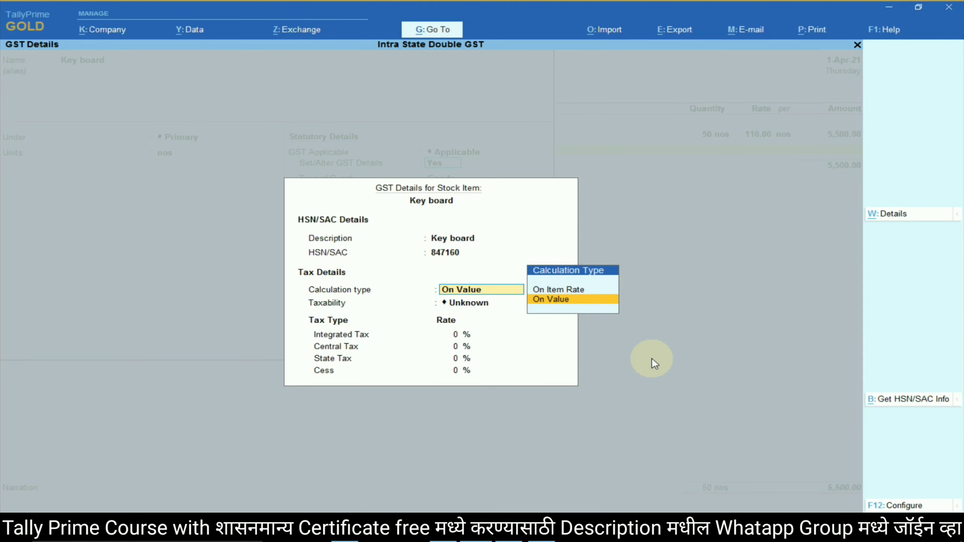
# Make Key board taxable On Value at 12% integrated tax, supply type Goods.
pyautogui.press('Return')
pyautogui.press('Down')
pyautogui.press('Down')
pyautogui.press('Down')
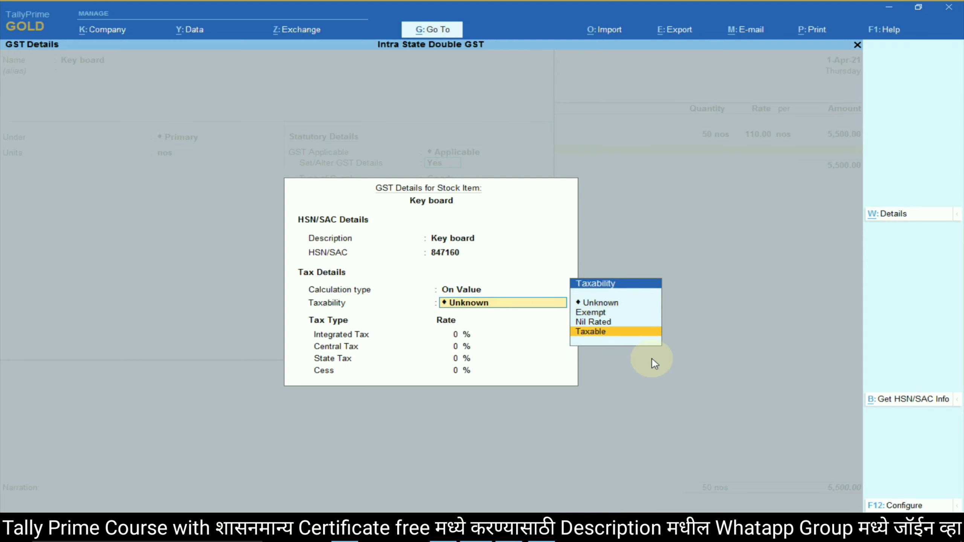
pyautogui.press('Return')
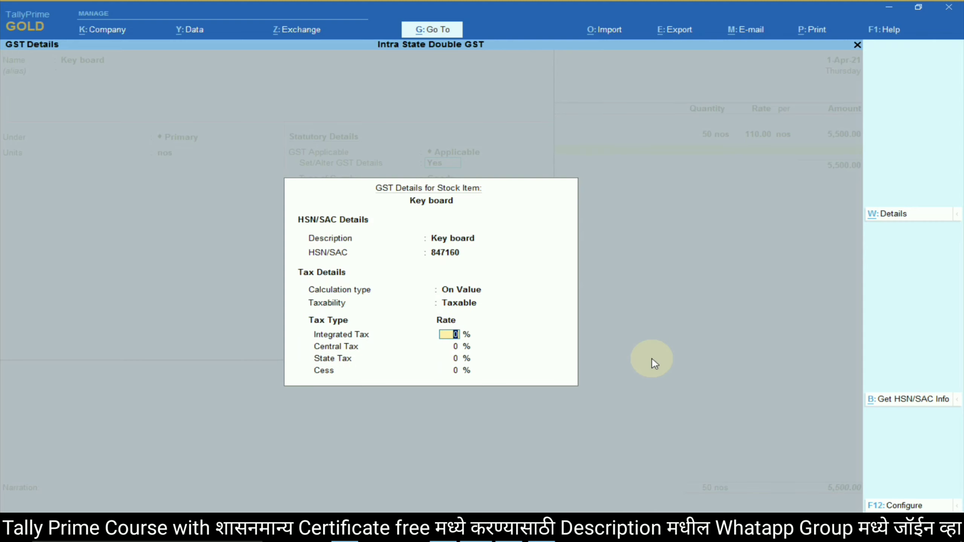
pyautogui.hotkey('alt', 'Tab')
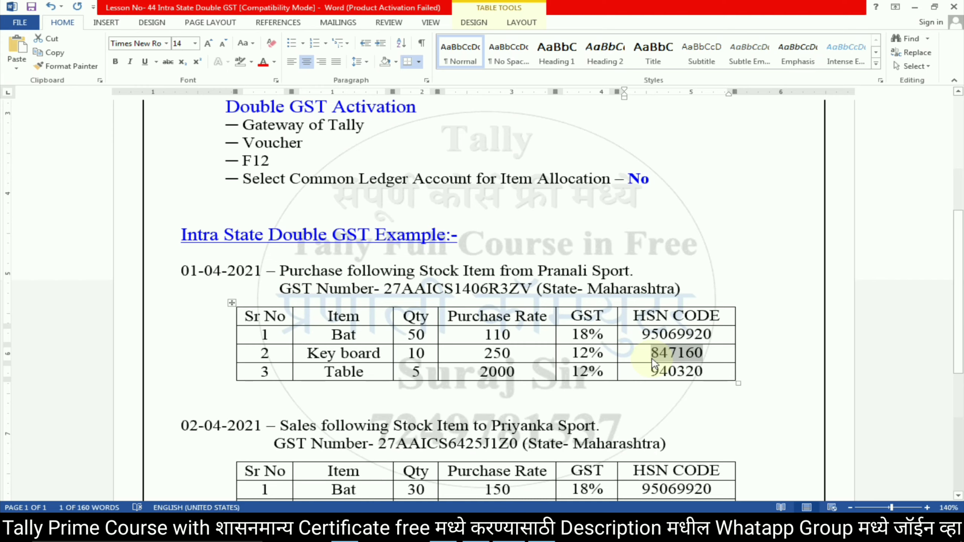
pyautogui.hotkey('alt', 'Tab')
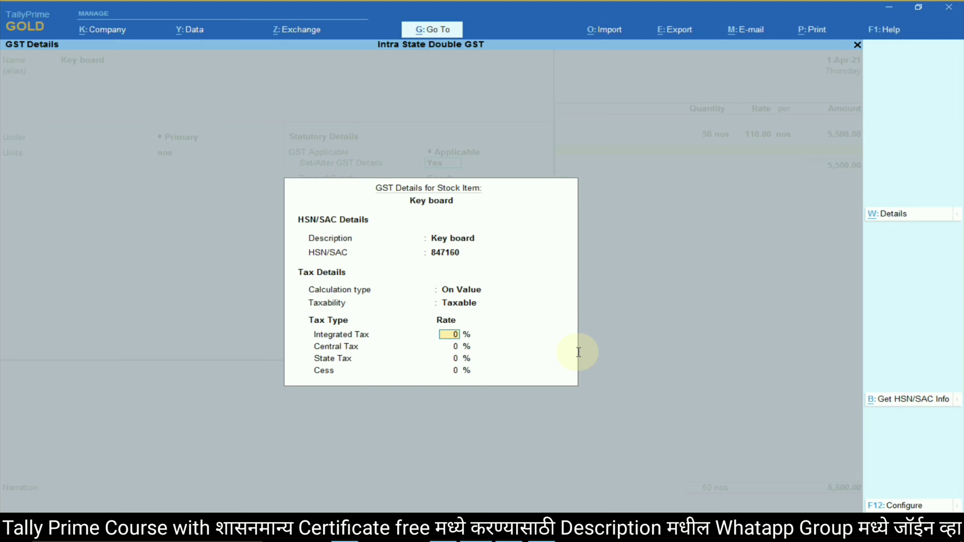
pyautogui.write('12')
pyautogui.press('Return')
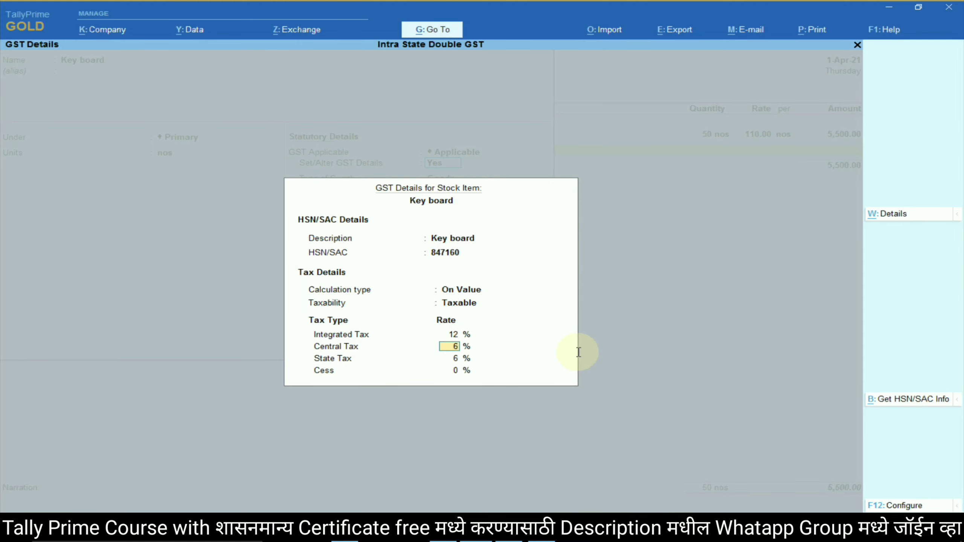
pyautogui.press('Return')
pyautogui.press('Return')
pyautogui.press('Return')
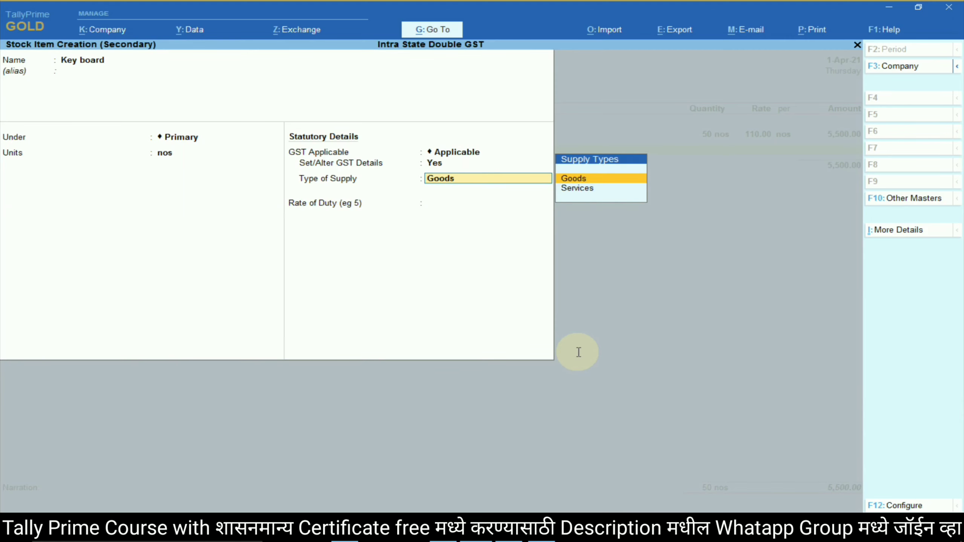
pyautogui.press('Return')
pyautogui.press('Return')
# Save Key board and enter 10 nos at rate 250 (2,500.00).
pyautogui.press('Return')
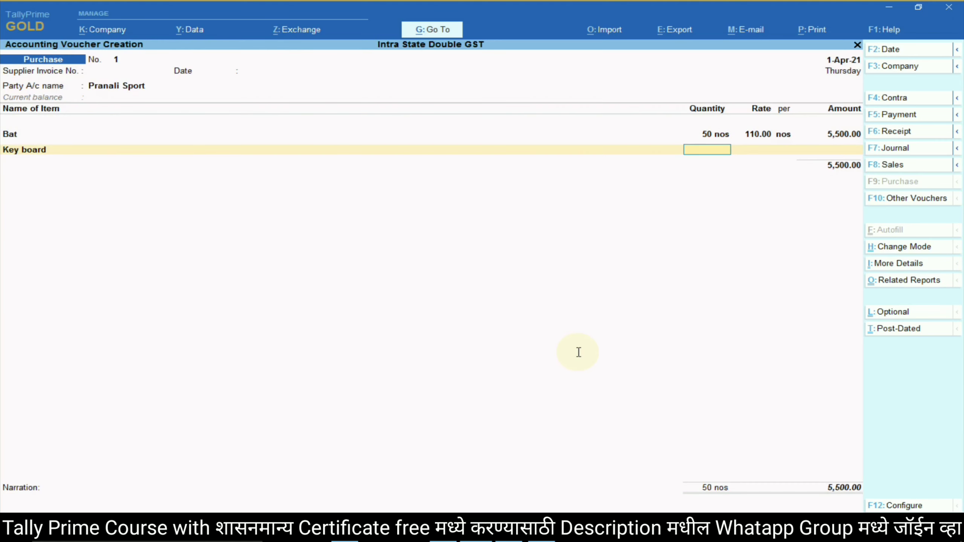
pyautogui.hotkey('alt', 'Tab')
pyautogui.hotkey('alt', 'Tab')
pyautogui.write('10')
pyautogui.press('Return')
pyautogui.write('250')
pyautogui.press('Return')
pyautogui.press('Return')
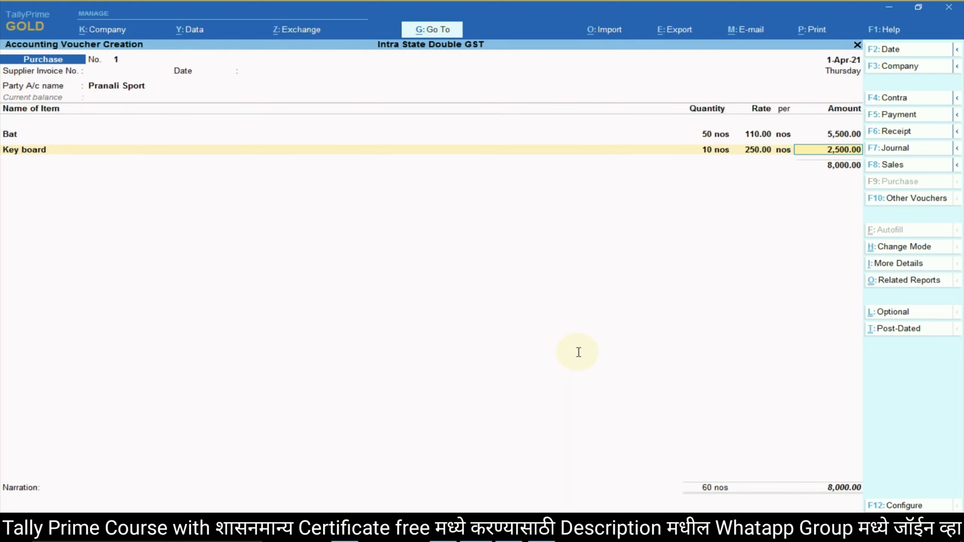
pyautogui.press('Return')
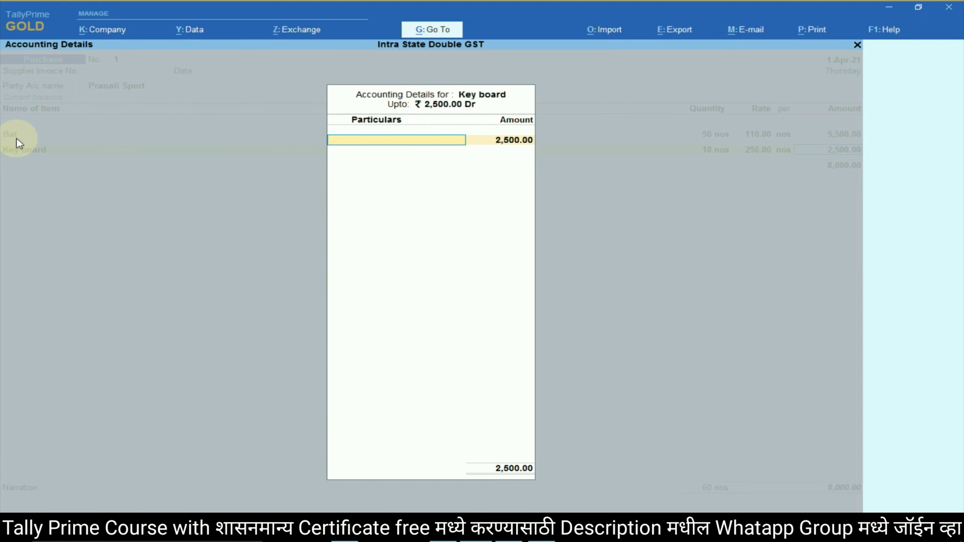
# Begin naming a new purchase ledger for Key board's allocation.
pyautogui.hotkey('alt', 'Tab')
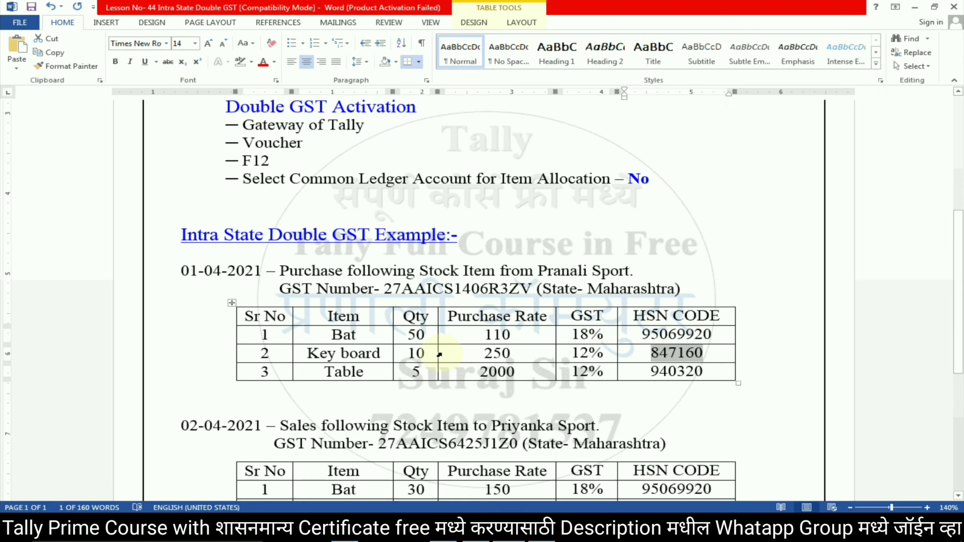
pyautogui.click(583, 354)
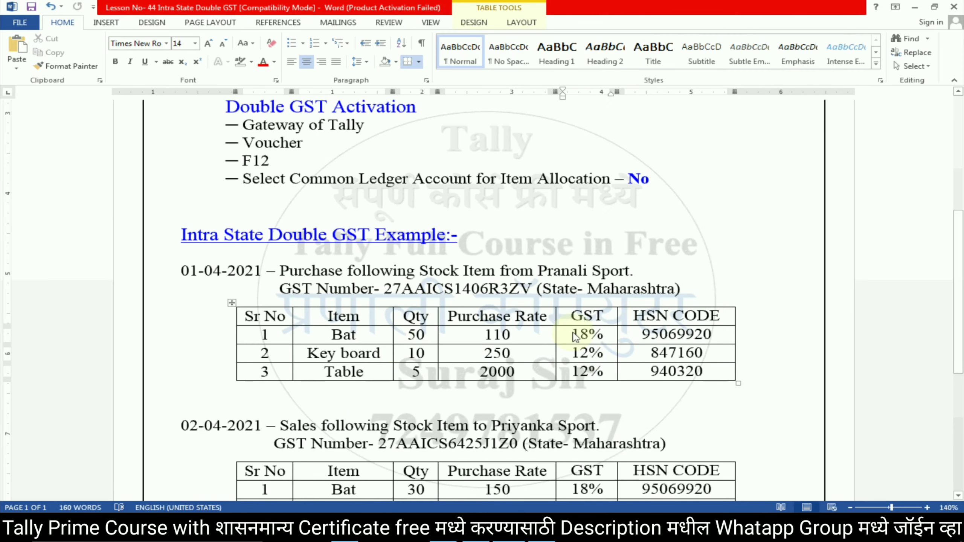
pyautogui.hotkey('alt', 'Tab')
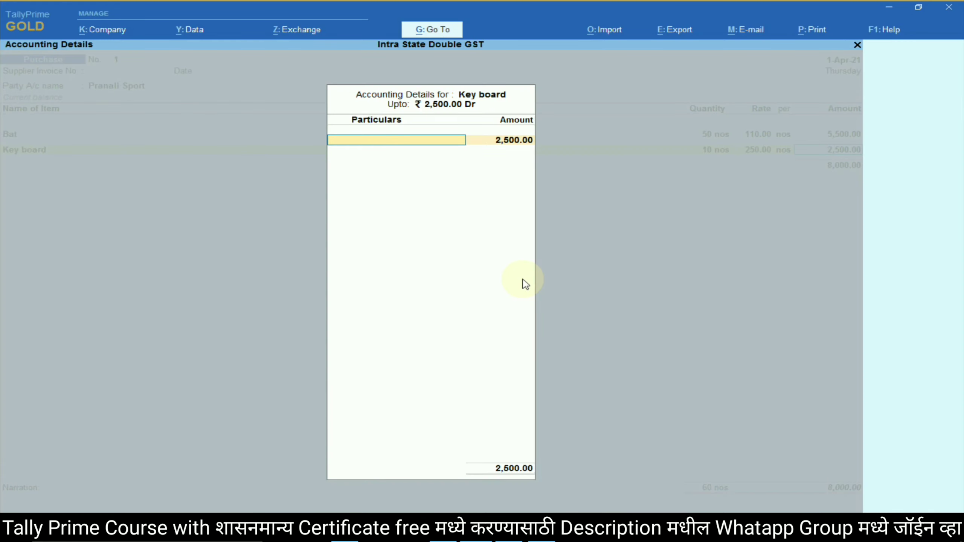
pyautogui.hotkey('alt', 'c')
pyautogui.write('Intra')
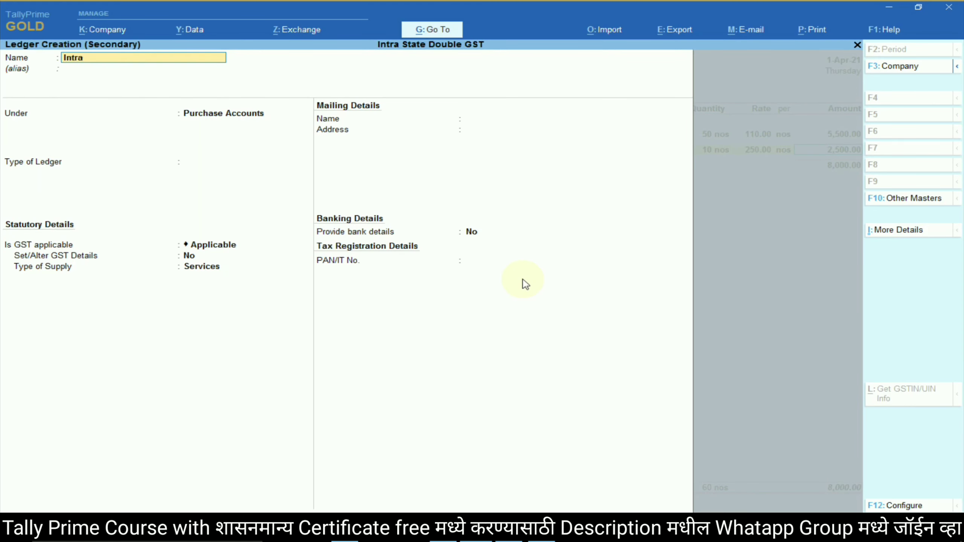
pyautogui.write(' State Purchase @12')
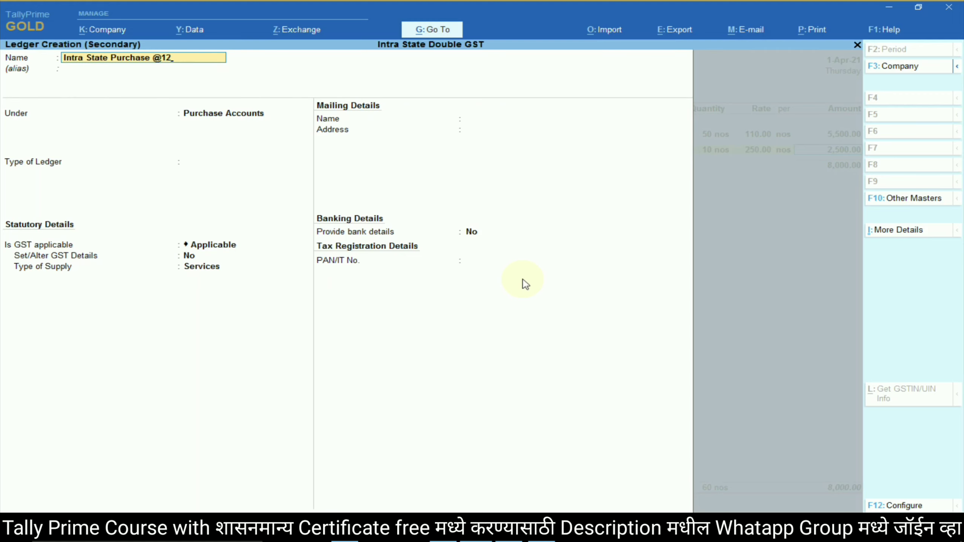
pyautogui.write('%')
pyautogui.press('Return')
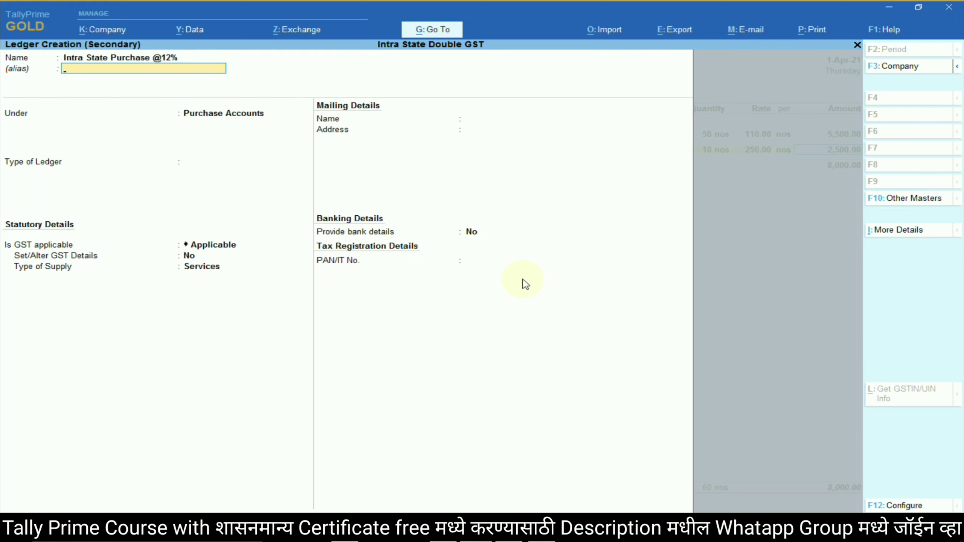
pyautogui.press('Return')
pyautogui.press('Return')
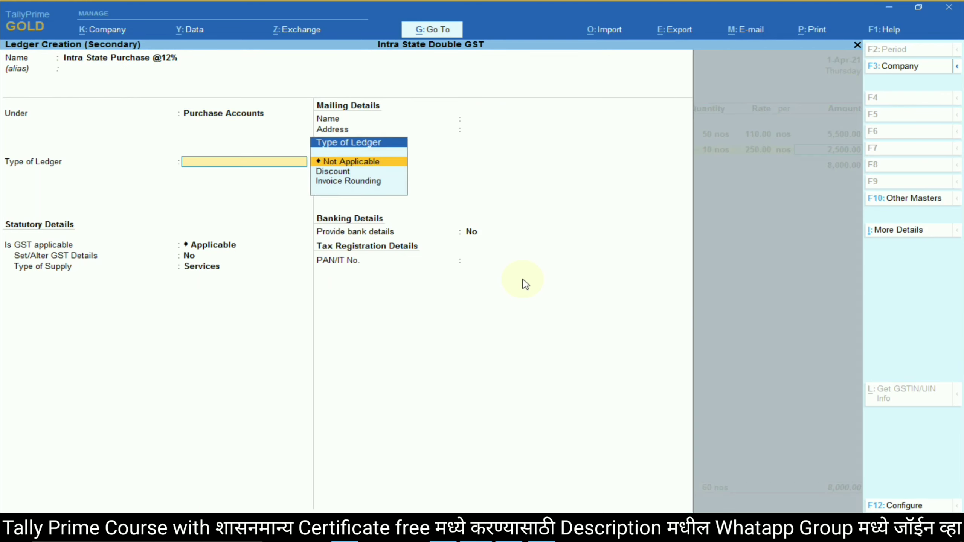
pyautogui.press('Return')
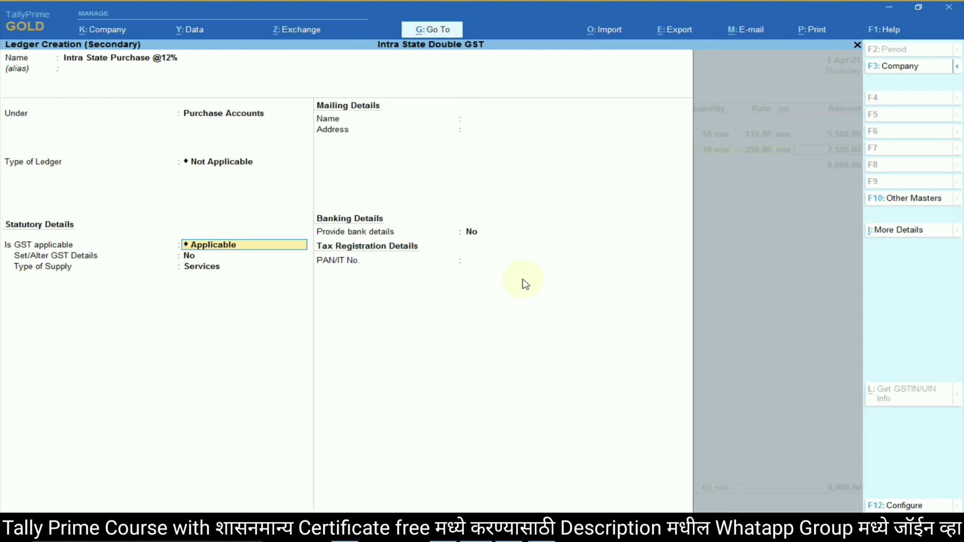
pyautogui.press('Return')
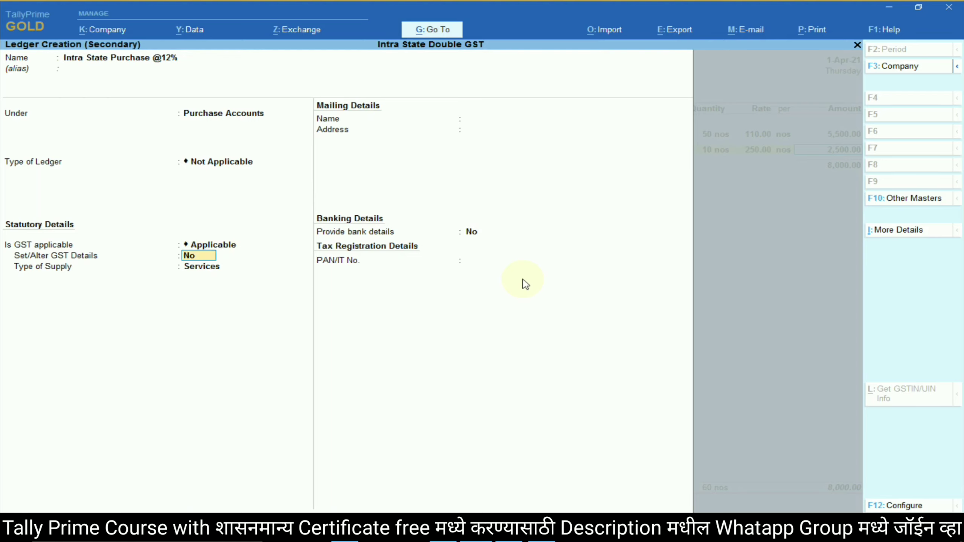
pyautogui.write('y')
pyautogui.press('Return')
pyautogui.press('Return')
pyautogui.press('Return')
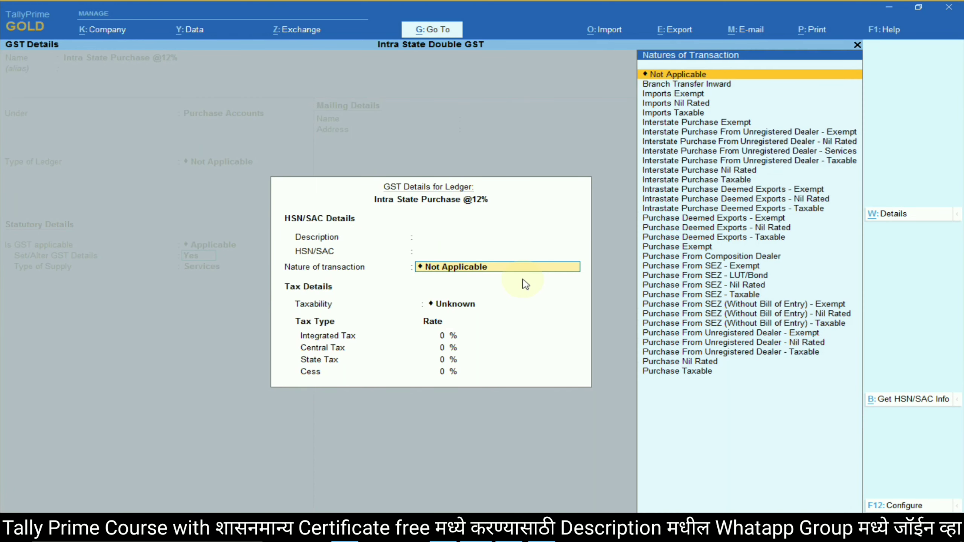
# Set Purchase Taxable at 12% integrated tax, Goods supply, and accept Key board's 2,500.00 allocation.
pyautogui.write('Purc')
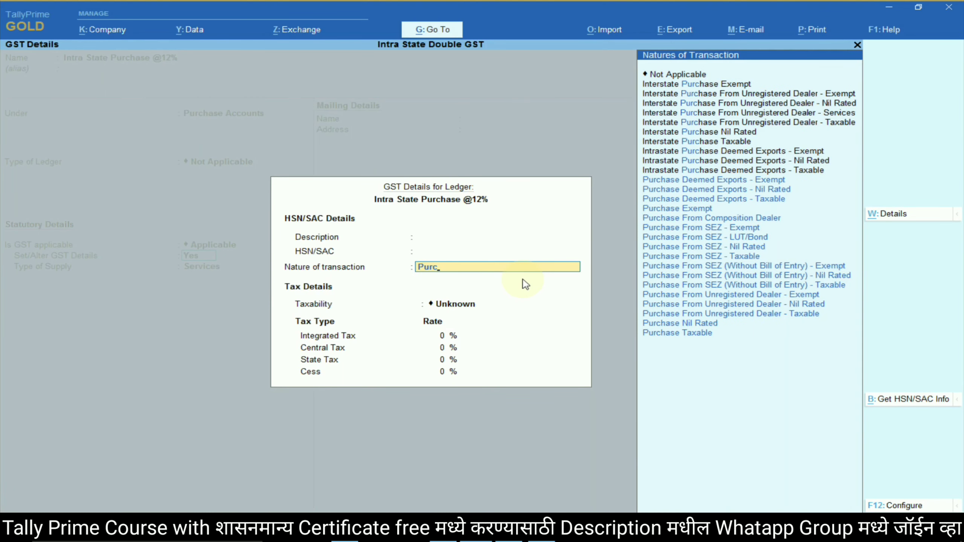
pyautogui.press('Down')
pyautogui.press('Down')
pyautogui.press('Down')
pyautogui.press('Down')
pyautogui.press('Down')
pyautogui.press('Down')
pyautogui.press('Down')
pyautogui.press('Down')
pyautogui.press('Down')
pyautogui.press('Down')
pyautogui.press('Down')
pyautogui.press('Down')
pyautogui.press('Down')
pyautogui.press('Down')
pyautogui.press('Down')
pyautogui.press('Down')
pyautogui.press('Return')
pyautogui.write('12')
pyautogui.press('Return')
pyautogui.press('Return')
pyautogui.press('Return')
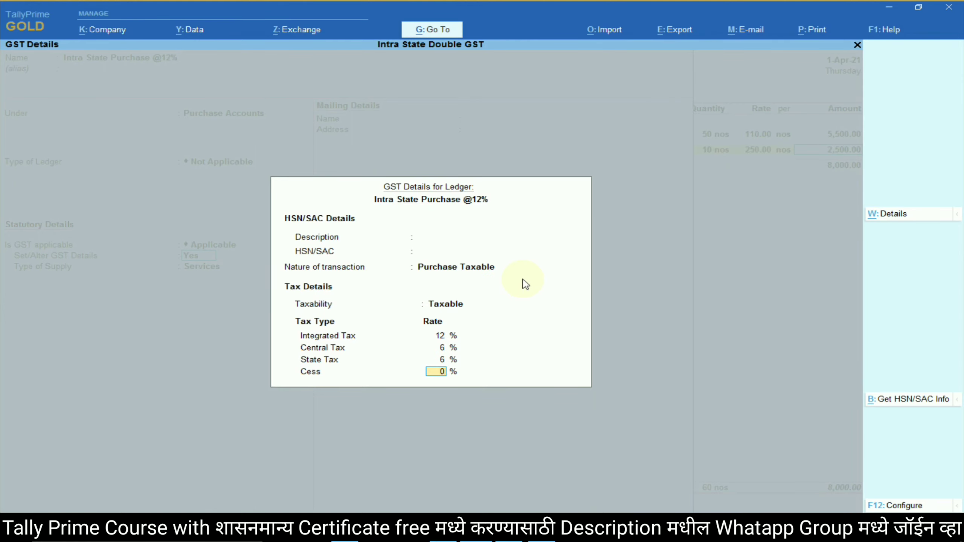
pyautogui.press('Return')
pyautogui.press('Up')
pyautogui.press('Return')
pyautogui.press('Return')
pyautogui.press('Return')
pyautogui.press('Return')
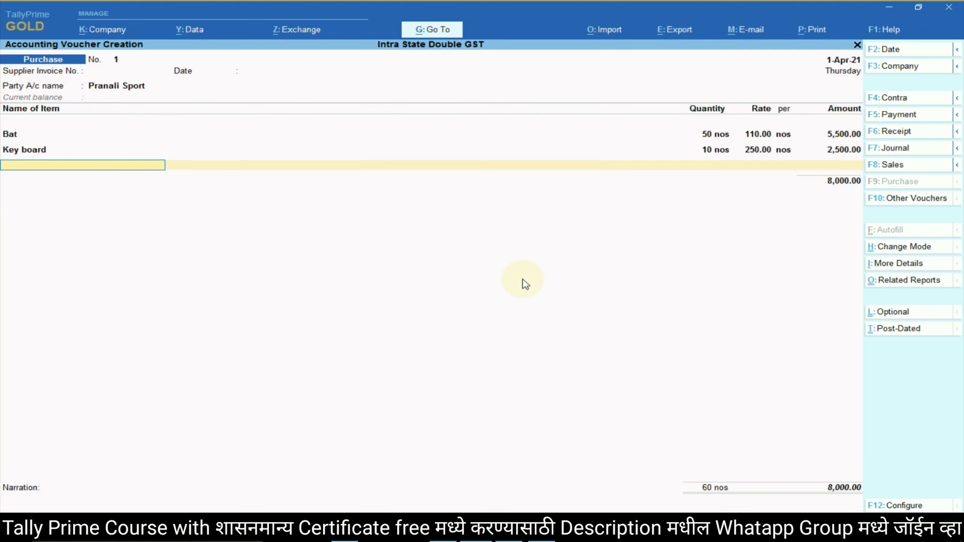
pyautogui.hotkey('alt', 'Tab')
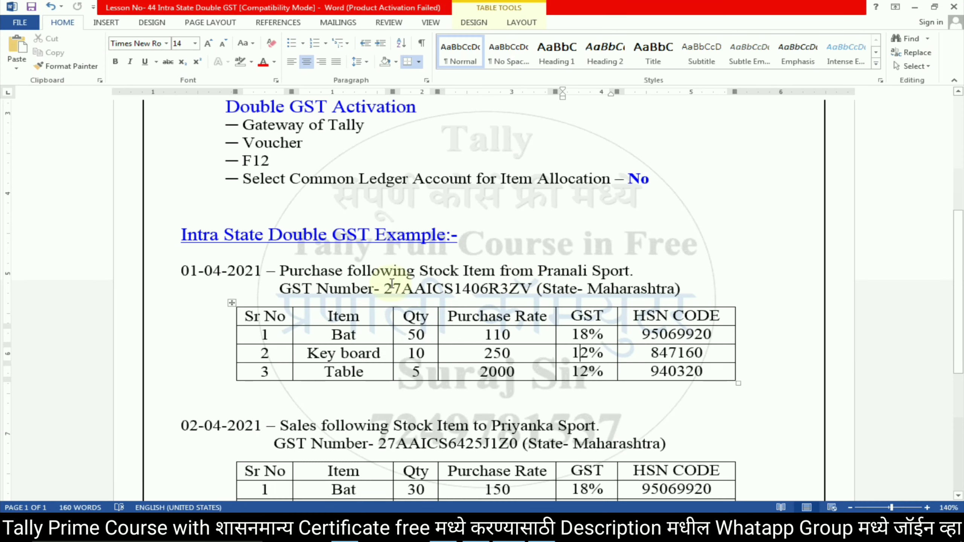
# Create the Table stock item under Primary with nos as its unit.
pyautogui.doubleClick(334, 372)
pyautogui.hotkey('ctrl', 'c')
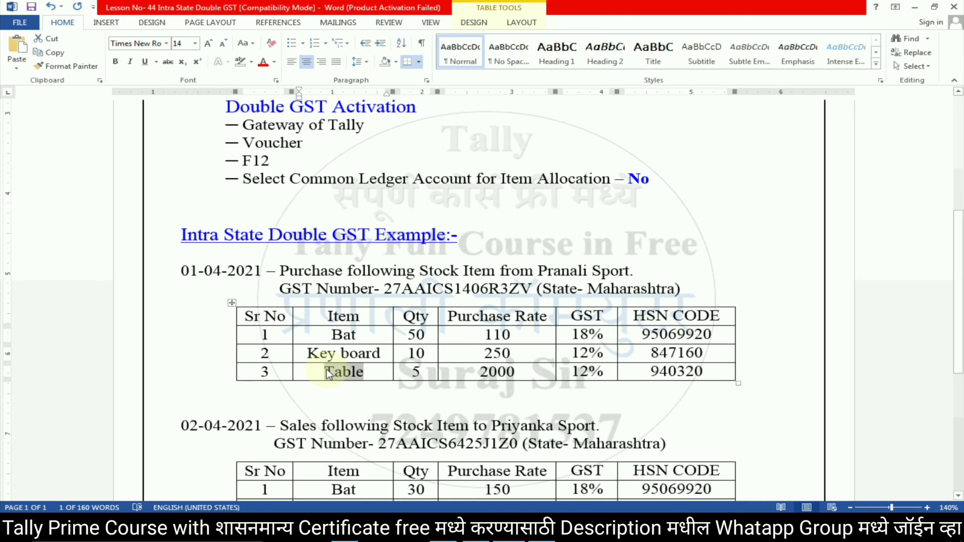
pyautogui.hotkey('alt', 'Tab')
pyautogui.hotkey('alt', 'c')
pyautogui.hotkey('ctrl', 'v')
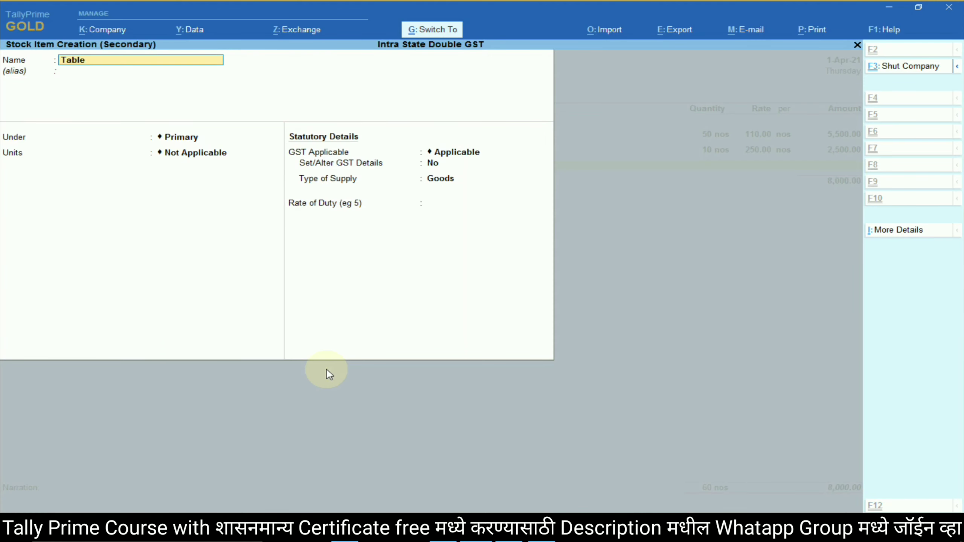
pyautogui.press('Return')
pyautogui.press('Return')
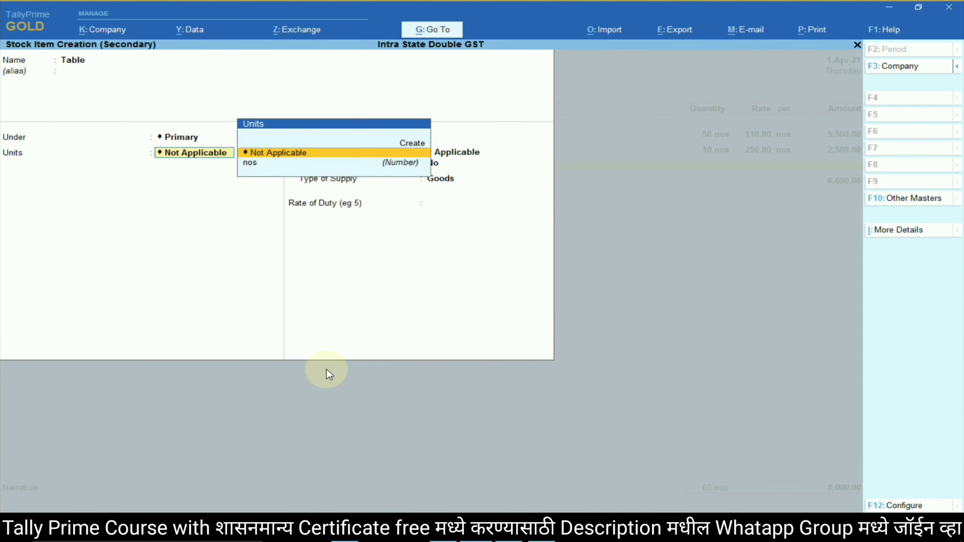
pyautogui.press('Down')
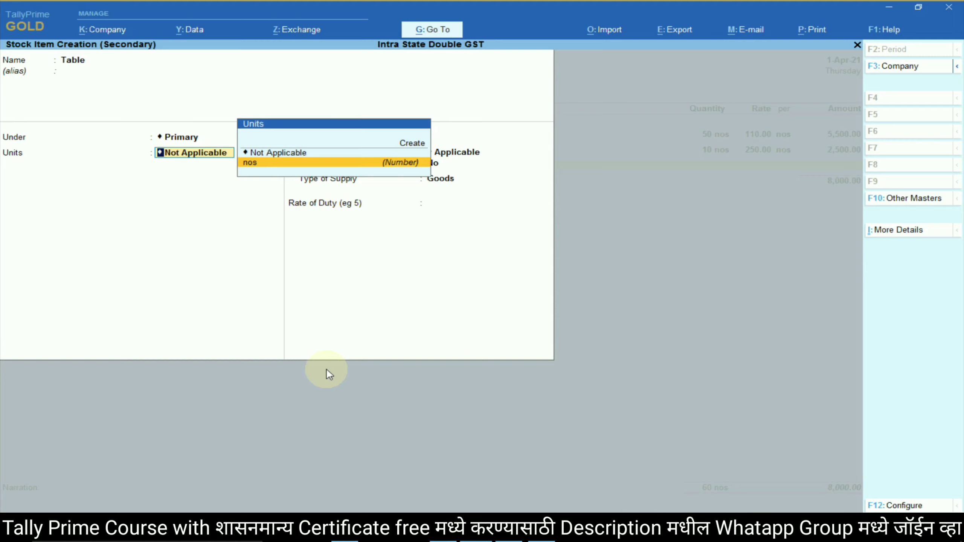
pyautogui.press('Return')
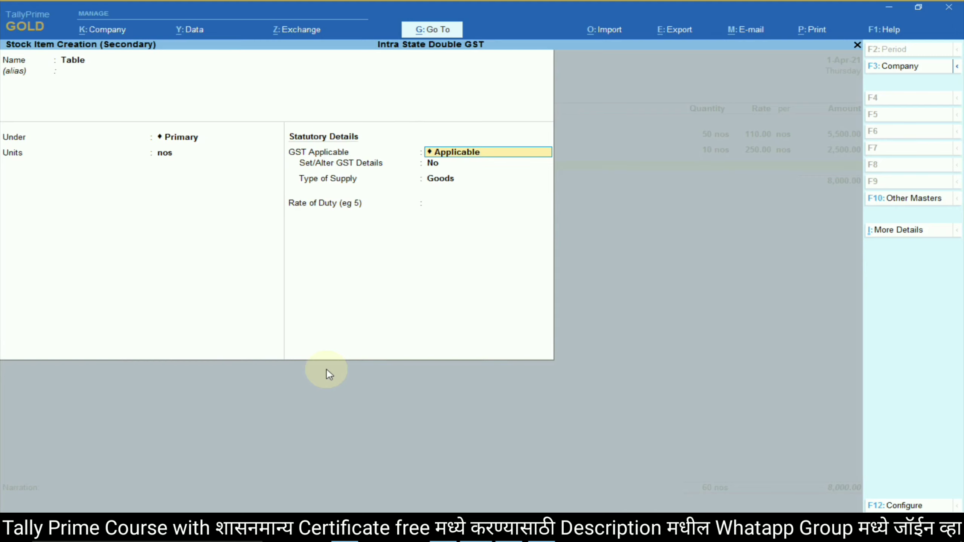
pyautogui.press('Return')
# Enable GST details with description Table and HSN code 940320.
pyautogui.write('yes')
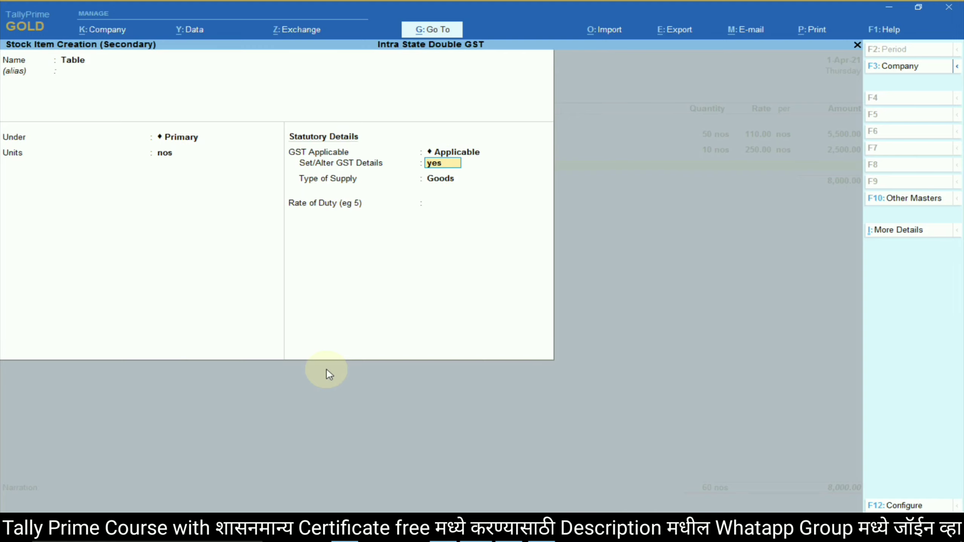
pyautogui.press('Return')
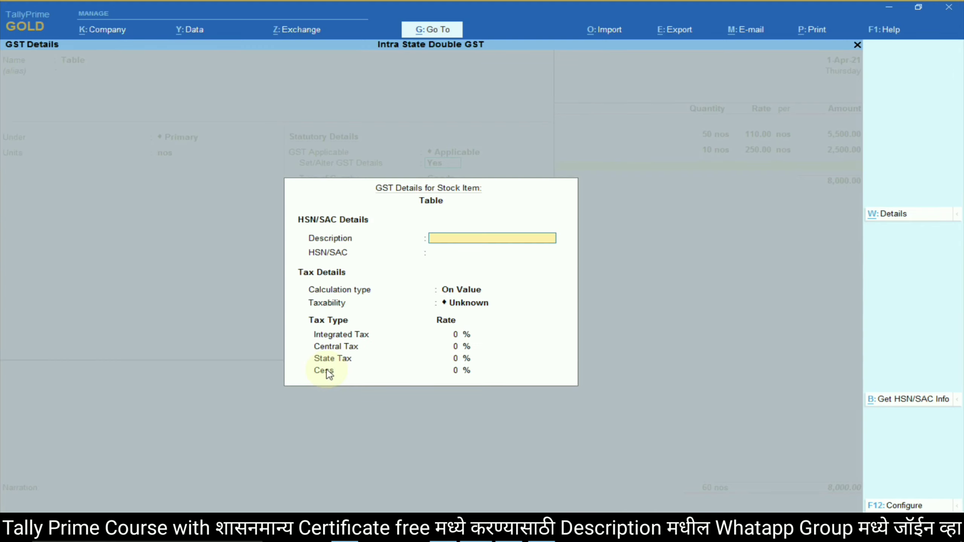
pyautogui.press('Return')
pyautogui.press('BackSpace')
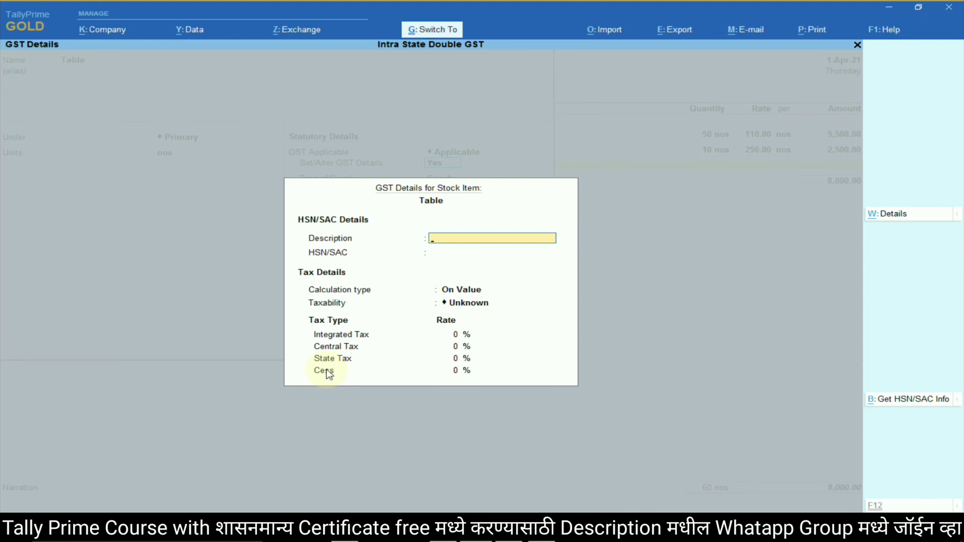
pyautogui.write('Table')
pyautogui.press('Return')
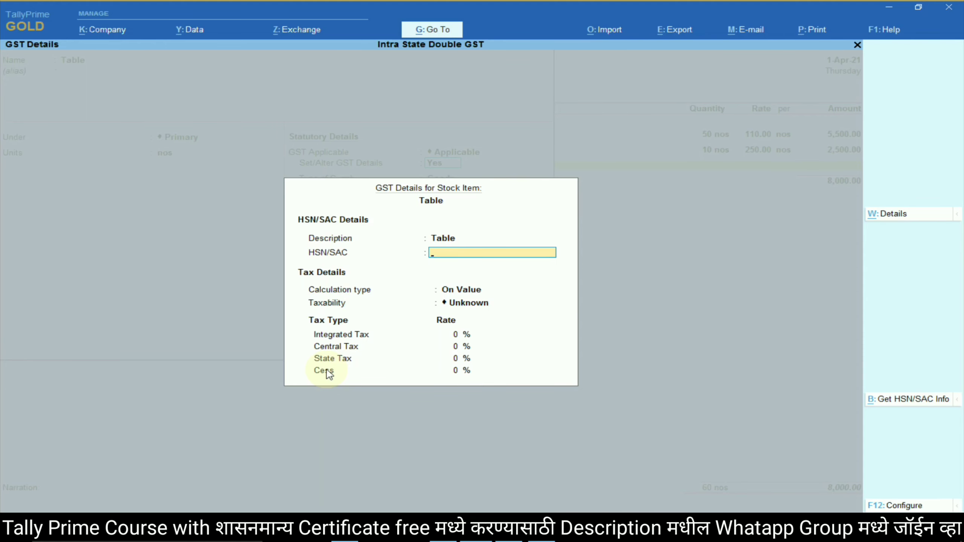
pyautogui.hotkey('alt', 'Tab')
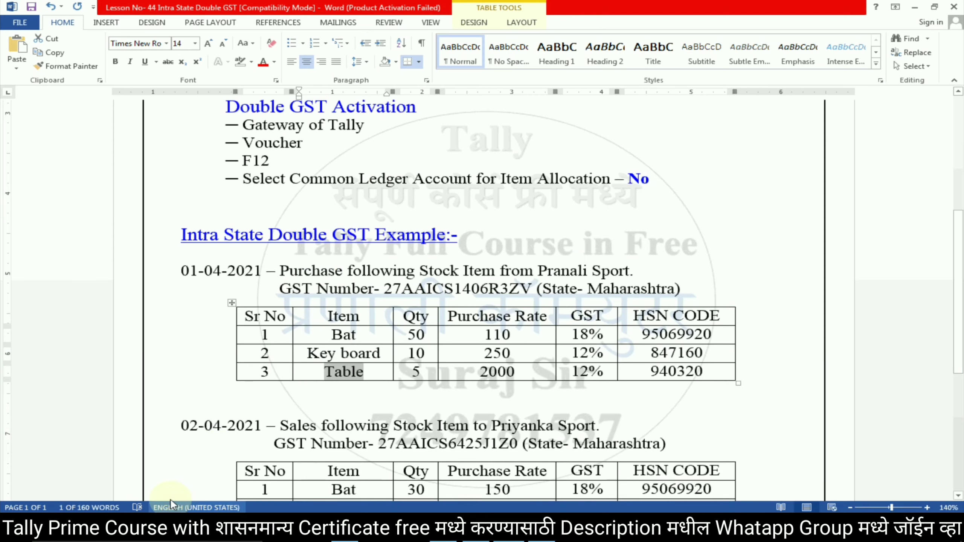
pyautogui.doubleClick(655, 371)
pyautogui.hotkey('ctrl', 'c')
pyautogui.hotkey('alt', 'Tab')
pyautogui.hotkey('ctrl', 'v')
pyautogui.press('Return')
# Make Table taxable at 12% integrated tax as Goods and save the item.
pyautogui.press('Return')
pyautogui.press('Down')
pyautogui.press('Down')
pyautogui.press('Down')
pyautogui.press('Return')
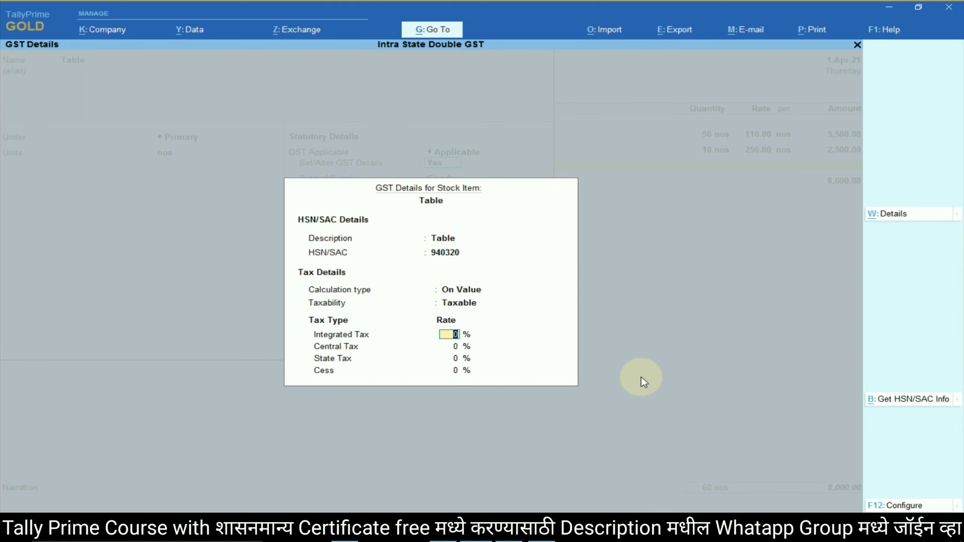
pyautogui.hotkey('alt', 'Tab')
pyautogui.hotkey('alt', 'Tab')
pyautogui.write('1')
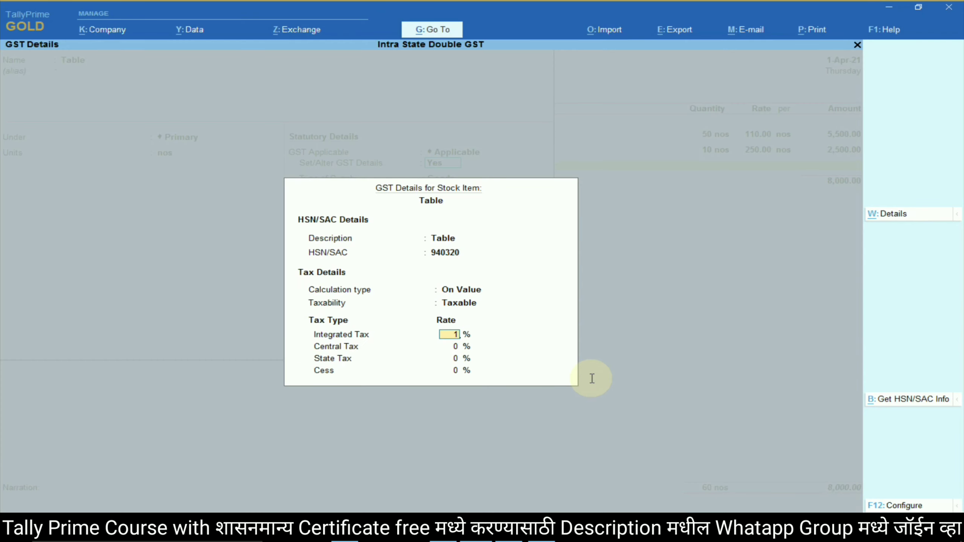
pyautogui.write('2')
pyautogui.press('Return')
pyautogui.press('Return')
pyautogui.press('Return')
pyautogui.press('Return')
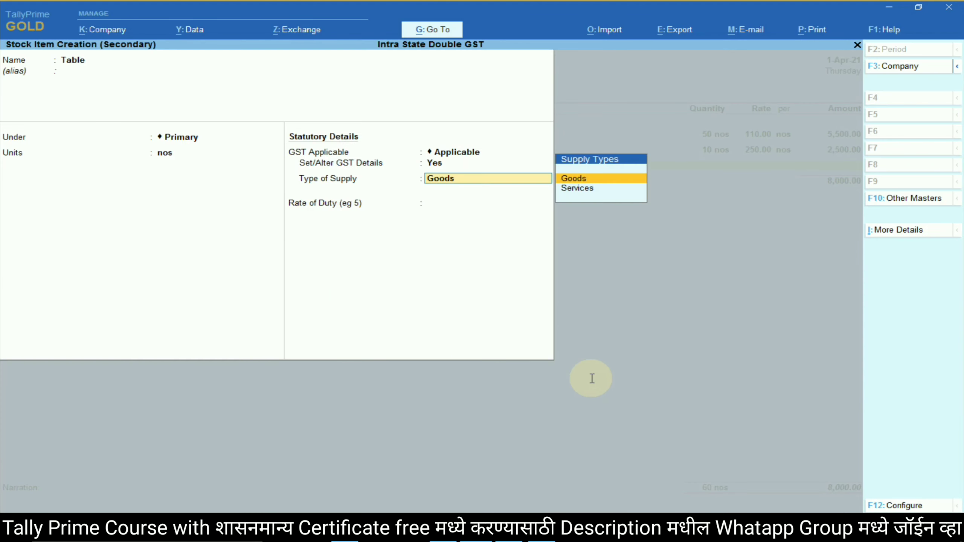
pyautogui.press('Return')
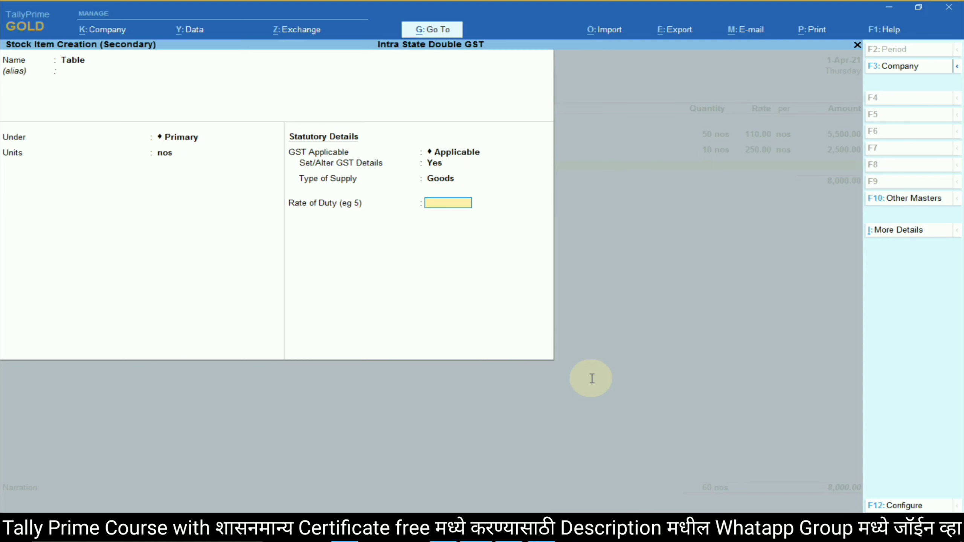
pyautogui.press('Return')
pyautogui.press('Return')
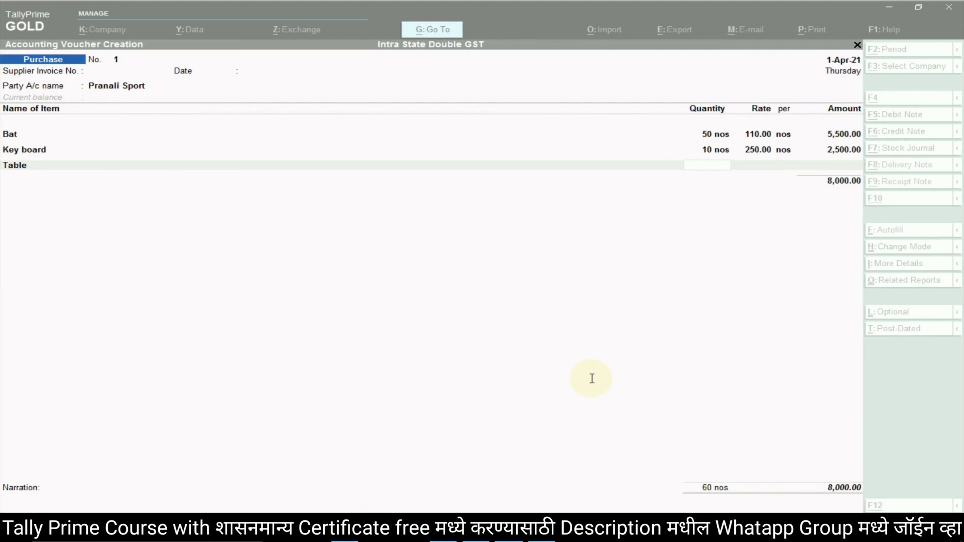
pyautogui.write('5')
pyautogui.press('Return')
pyautogui.write('2000')
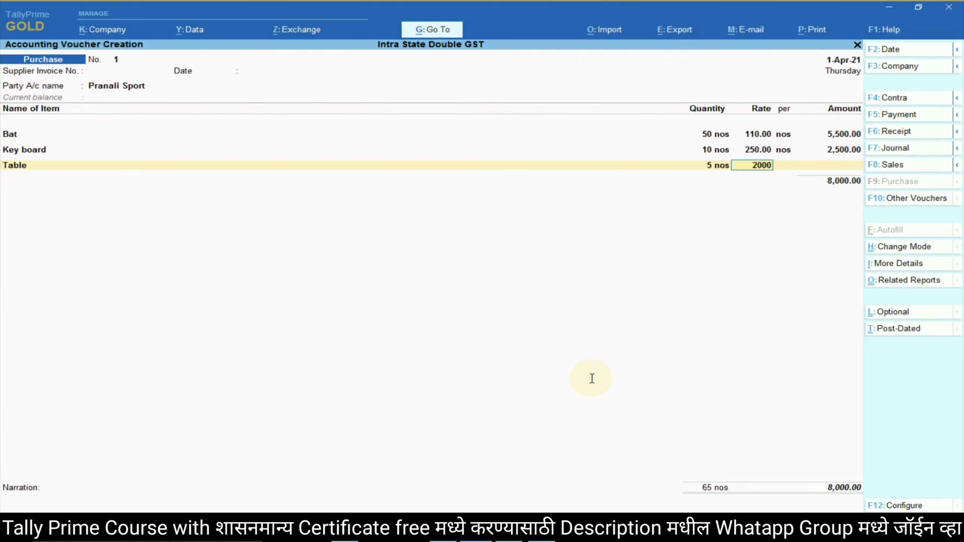
pyautogui.press('Return')
pyautogui.press('Return')
pyautogui.press('Return')
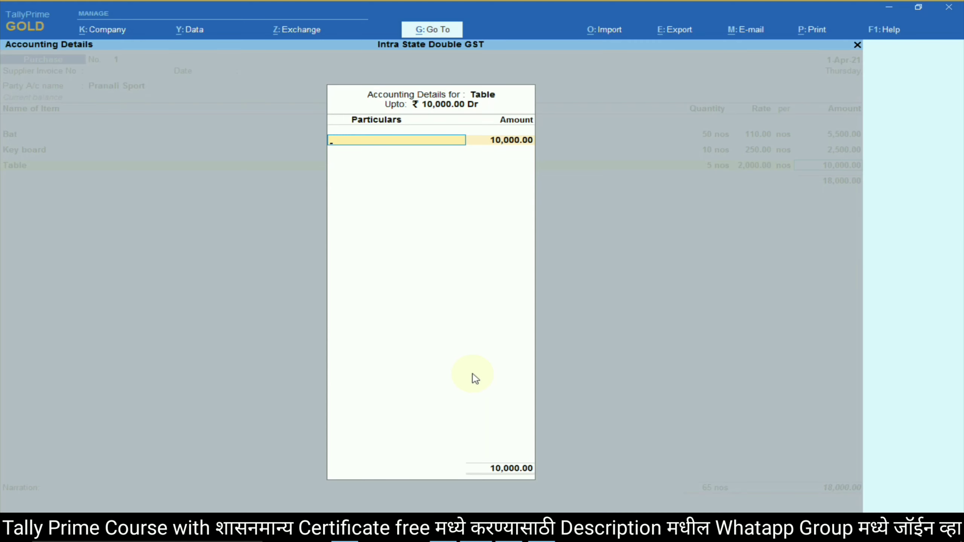
pyautogui.write('In')
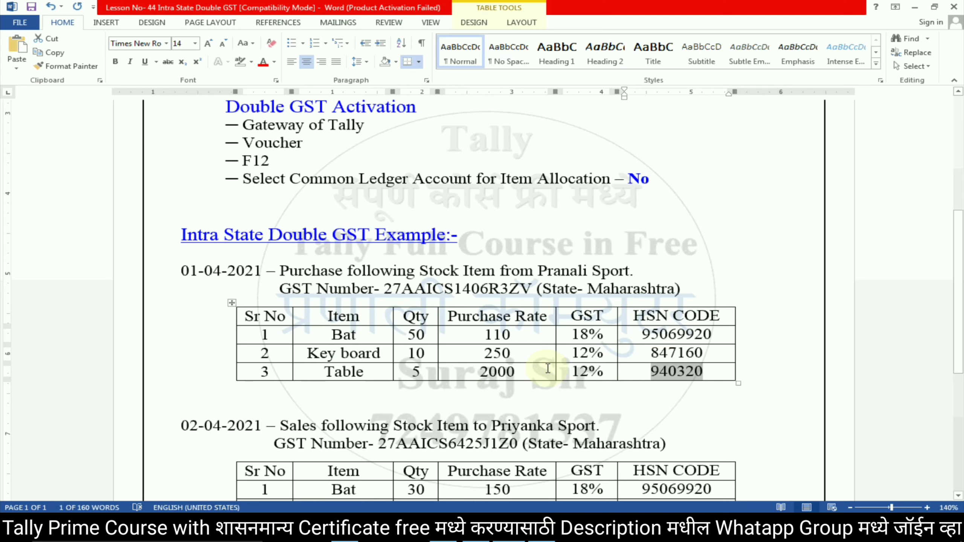
pyautogui.click(531, 368)
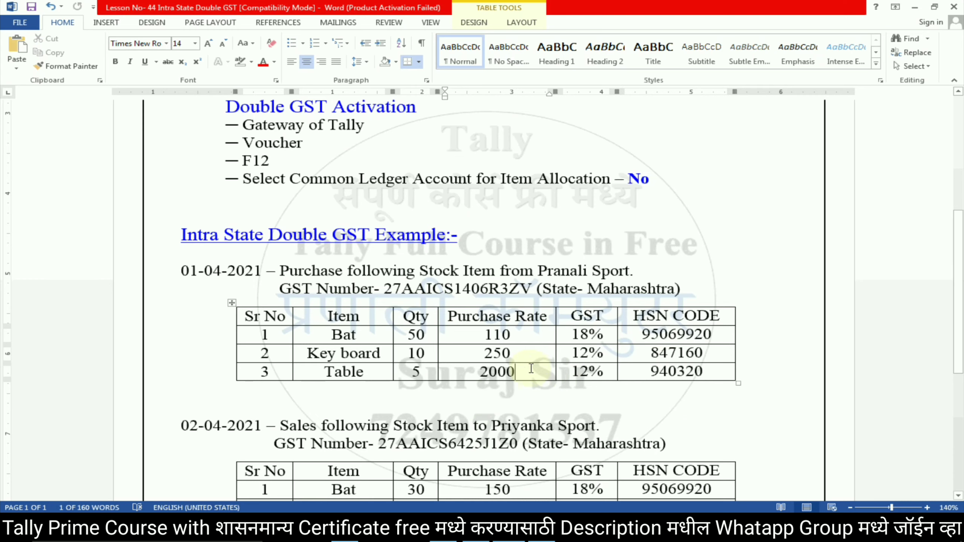
pyautogui.click(368, 377)
pyautogui.hotkey('alt', 'Tab')
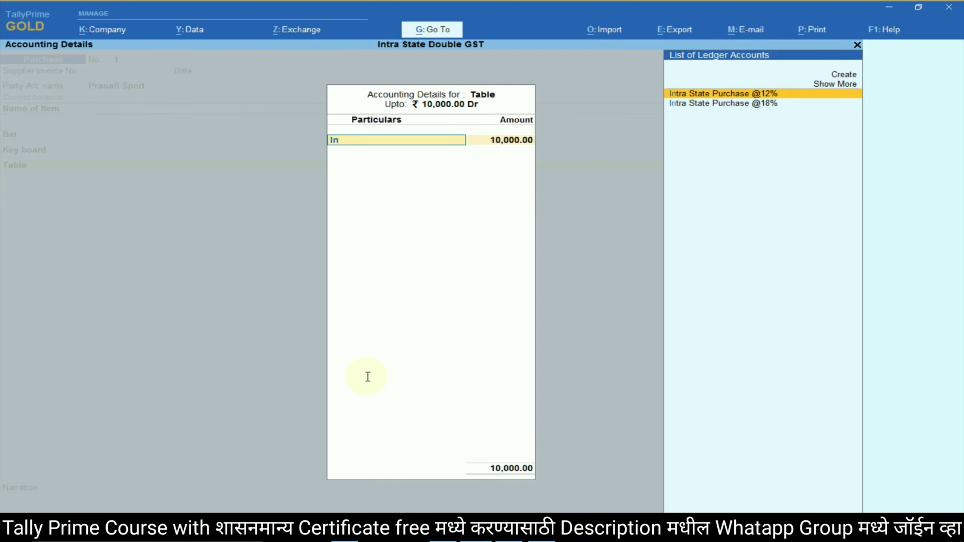
pyautogui.write('In')
pyautogui.press('Return')
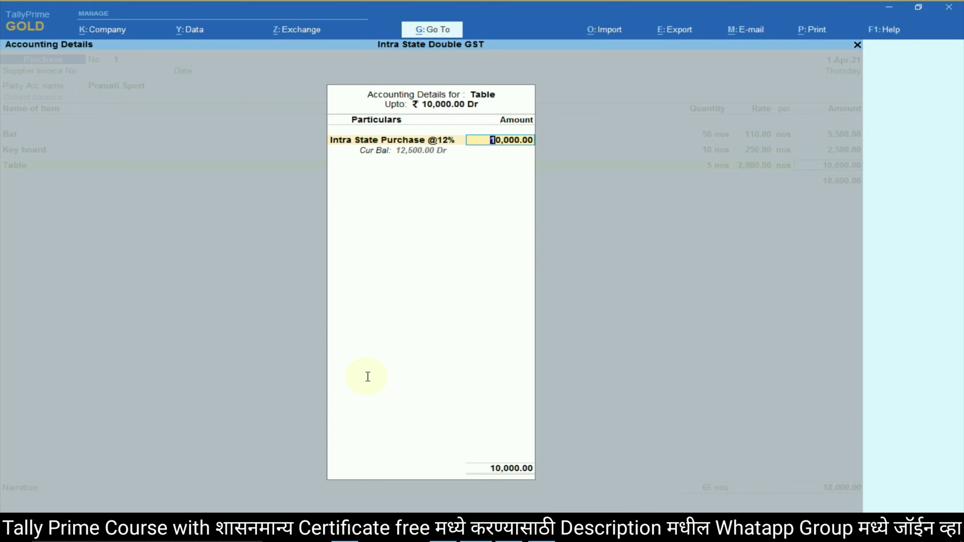
pyautogui.press('Return')
pyautogui.press('Return')
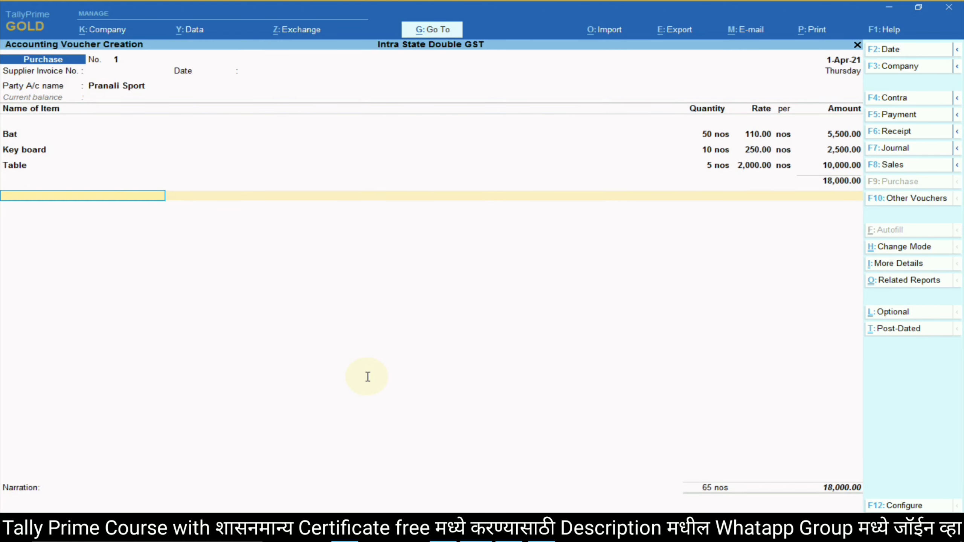
# Check the GST rates in the lesson document and return to the purchase voucher.
pyautogui.hotkey('alt', 'Tab')
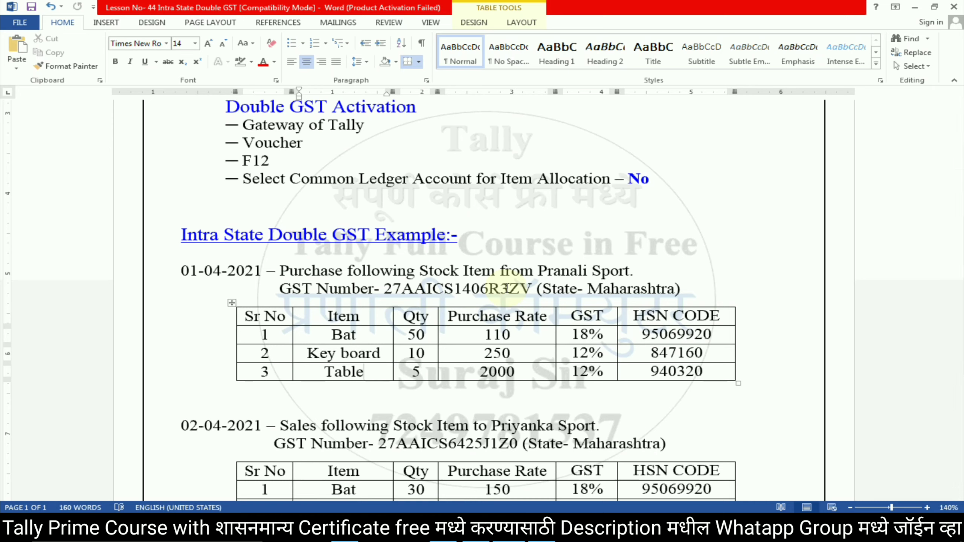
pyautogui.hotkey('alt', 'Tab')
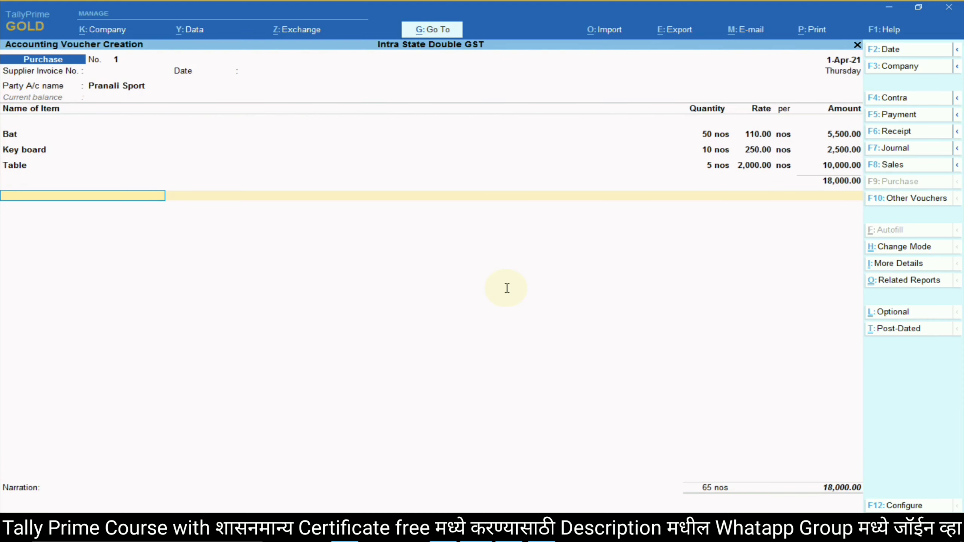
# Start a new ledger named Input CGST@9%, checking the GST rate in the lesson document.
pyautogui.hotkey('alt', 'c')
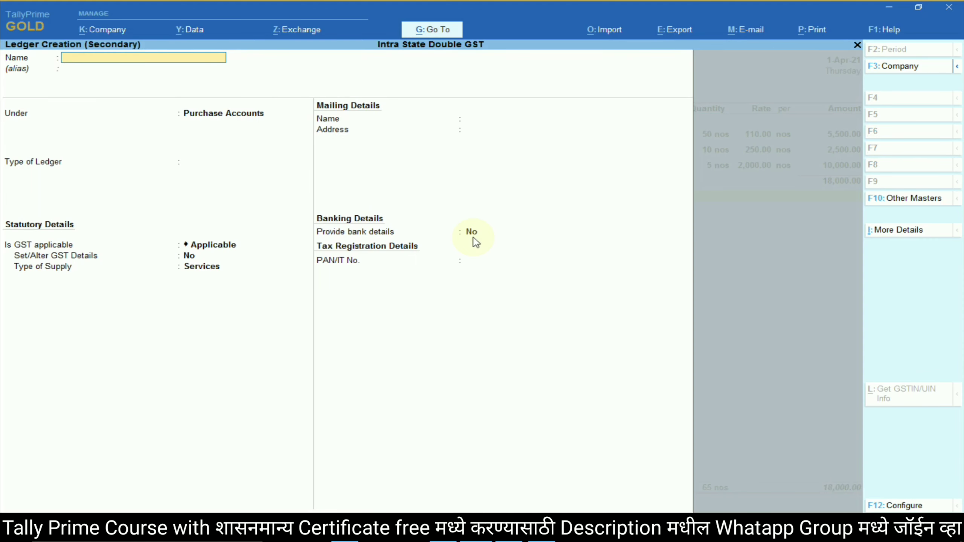
pyautogui.write('Input CG')
pyautogui.press('BackSpace')
pyautogui.write('SG')
pyautogui.press('BackSpace')
pyautogui.press('BackSpace')
pyautogui.write('GST')
pyautogui.hotkey('alt', 'Tab')
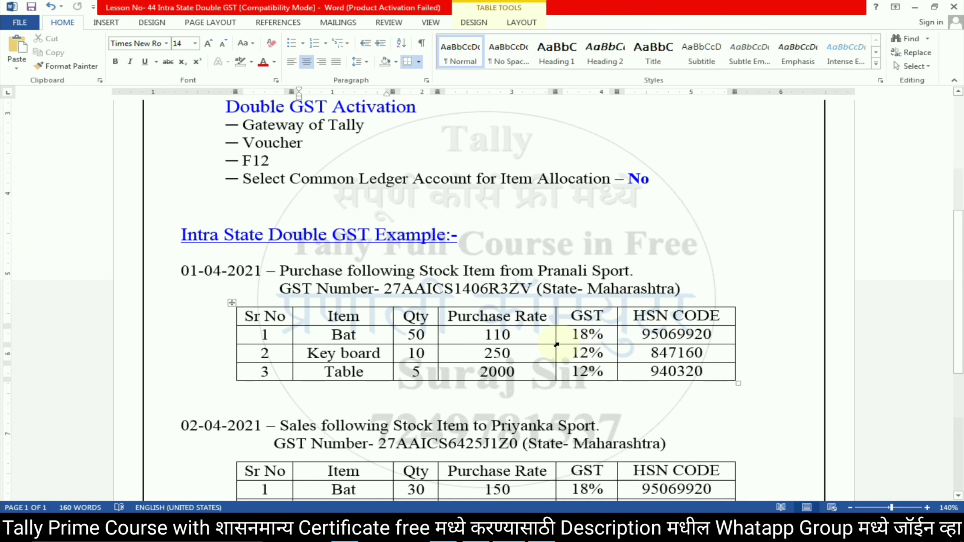
pyautogui.click(578, 336)
pyautogui.moveTo(572, 335); pyautogui.dragTo(601, 337)
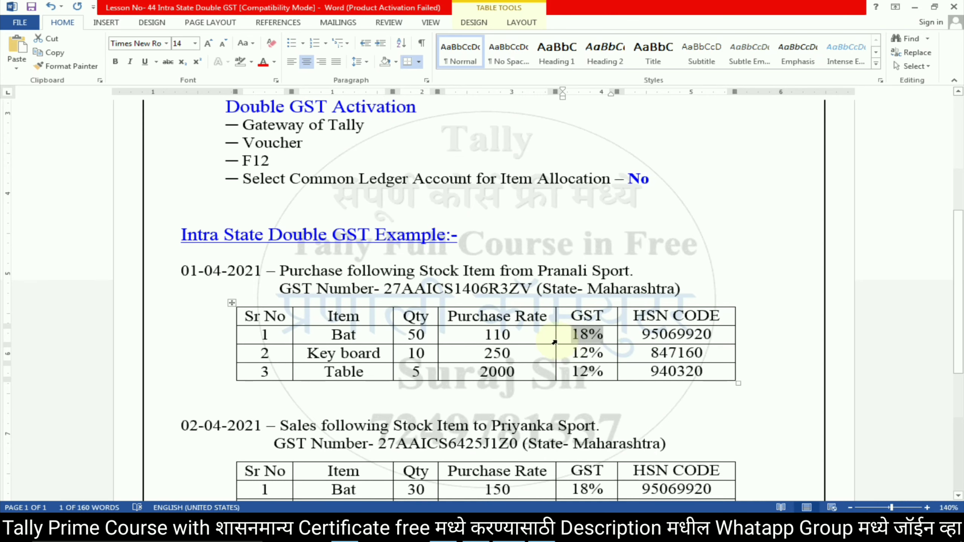
pyautogui.hotkey('alt', 'Tab')
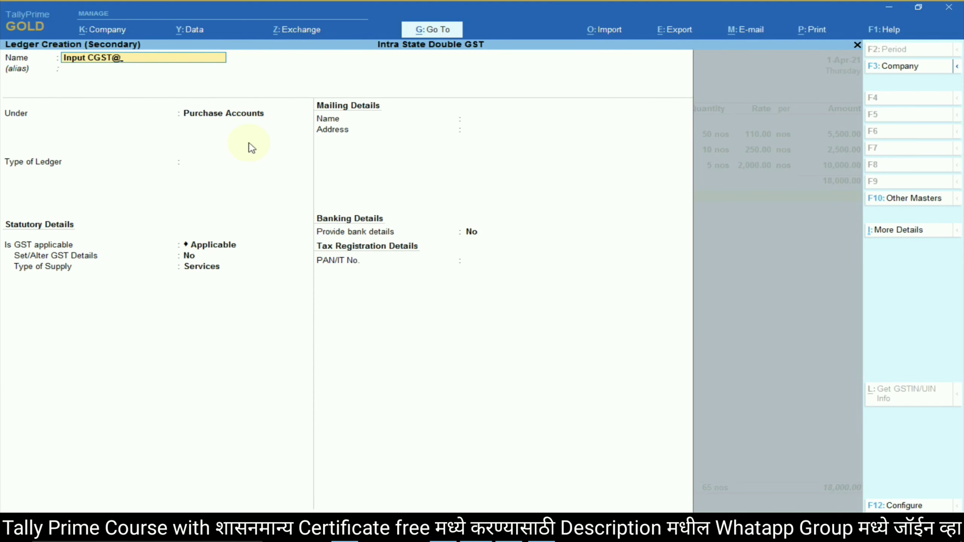
pyautogui.write('9%')
pyautogui.press('Return')
# Make it a Duties & Taxes GST Central Tax ledger at 9% with Normal Rounding, and save it.
pyautogui.press('Return')
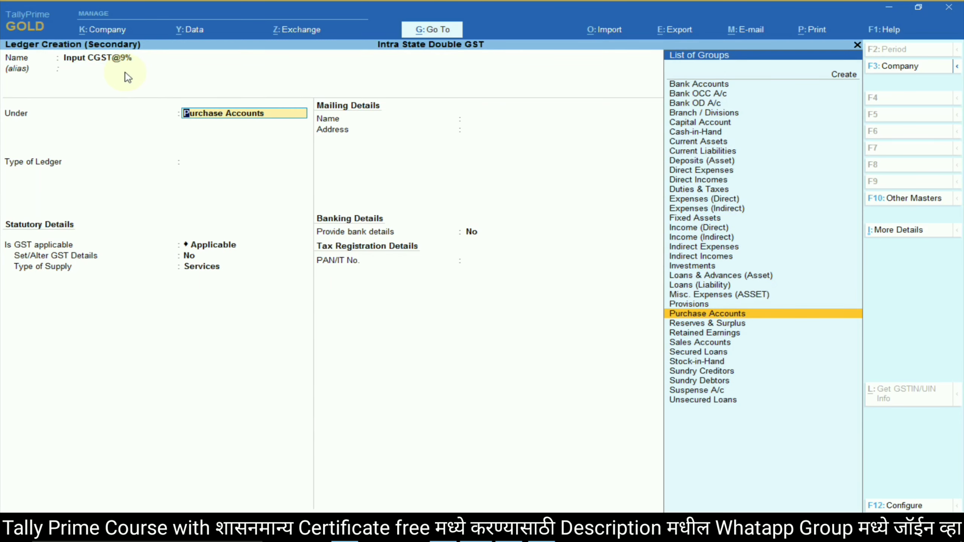
pyautogui.write('dut')
pyautogui.press('Return')
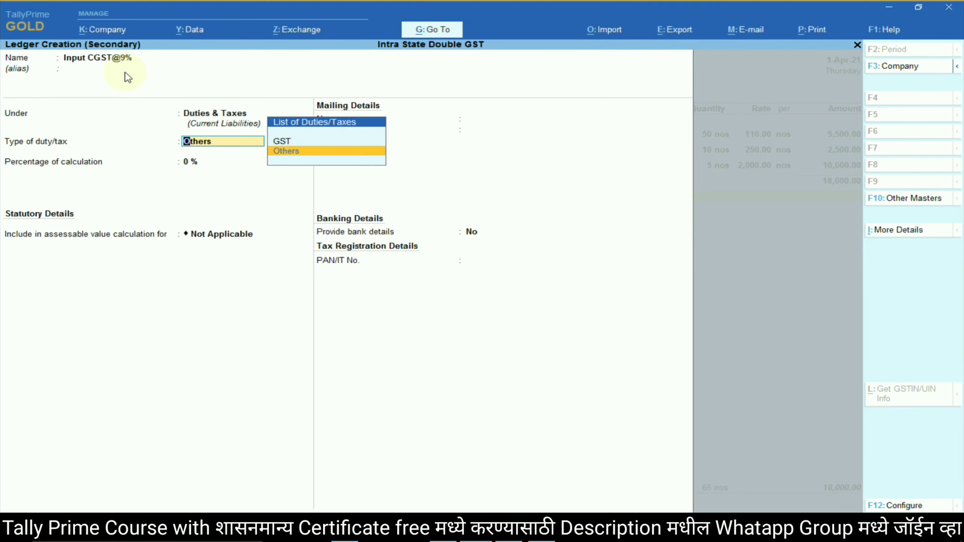
pyautogui.press('Up')
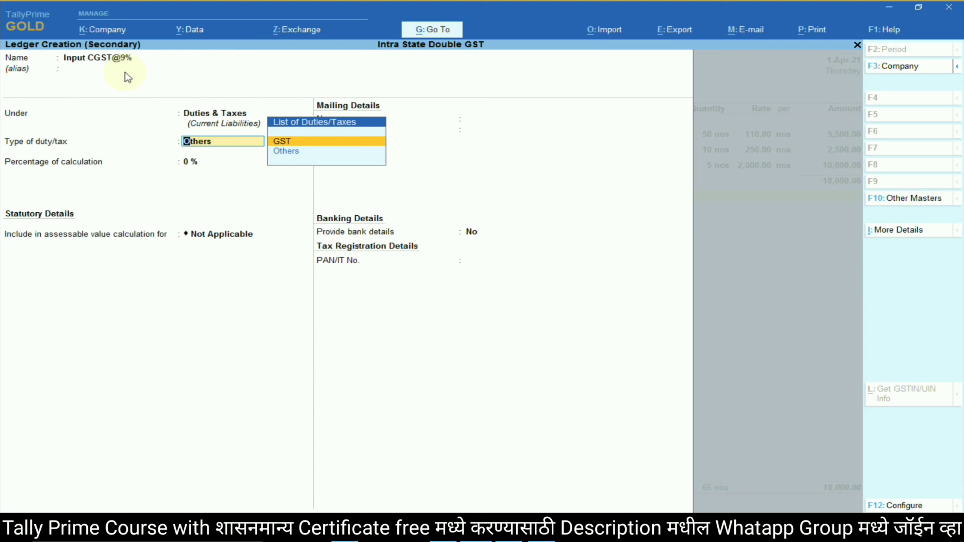
pyautogui.press('Return')
pyautogui.press('Down')
pyautogui.press('Up')
pyautogui.press('Return')
pyautogui.write('9')
pyautogui.press('Return')
pyautogui.press('Down')
pyautogui.press('Down')
pyautogui.press('Return')
pyautogui.press('Return')
pyautogui.press('Return')
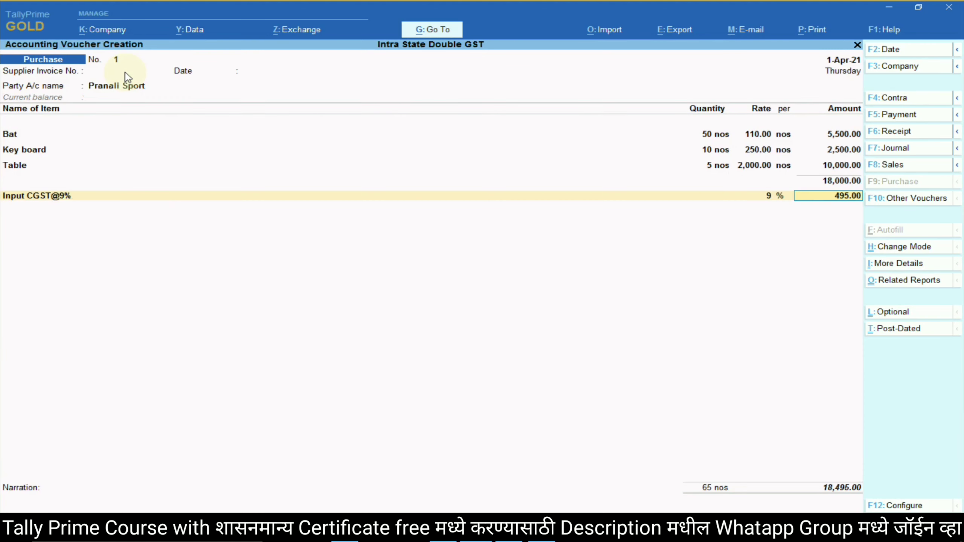
pyautogui.press('Return')
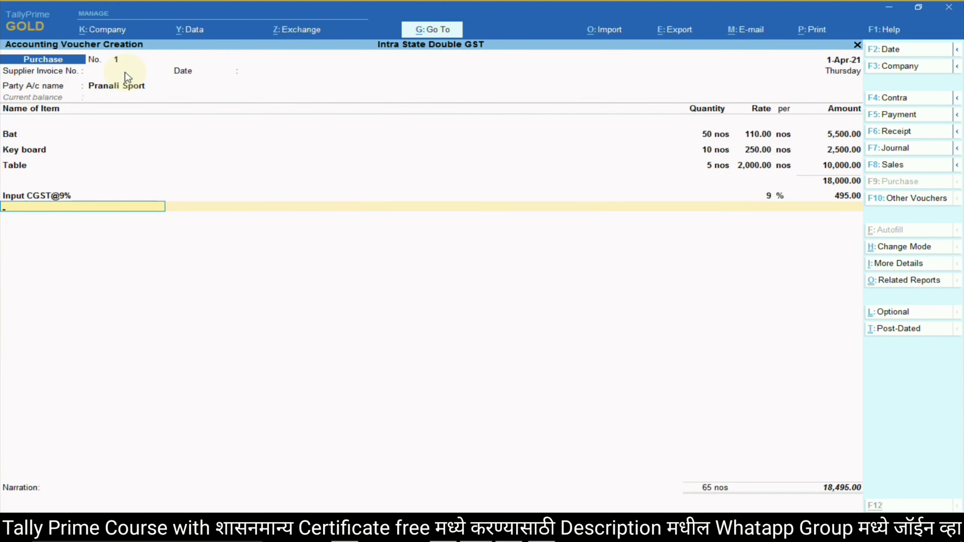
# Accept the 495.00 CGST amount and start a new ledger named Input SGST@9%.
pyautogui.press('alt')
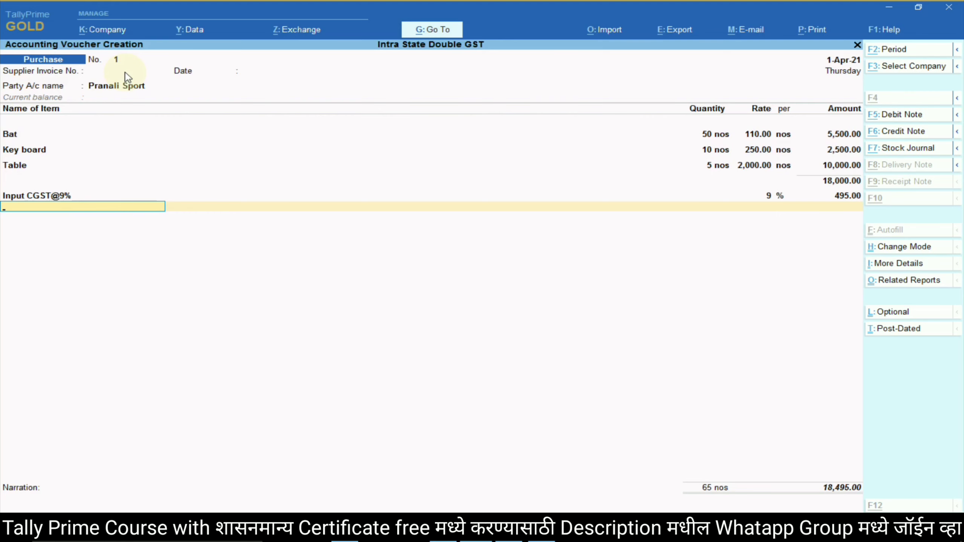
pyautogui.hotkey('alt', 'c')
pyautogui.write('Input')
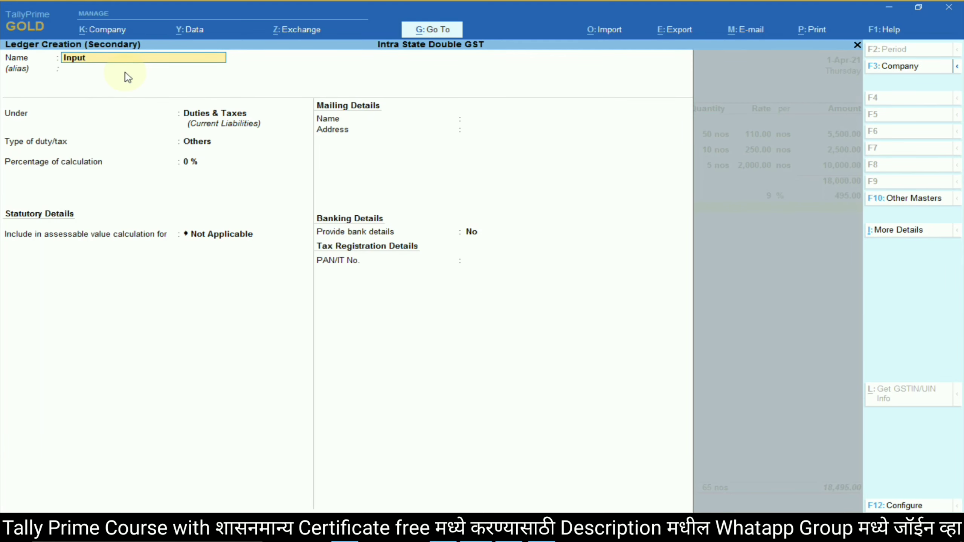
pyautogui.write(' SGST@9%')
pyautogui.press('Return')
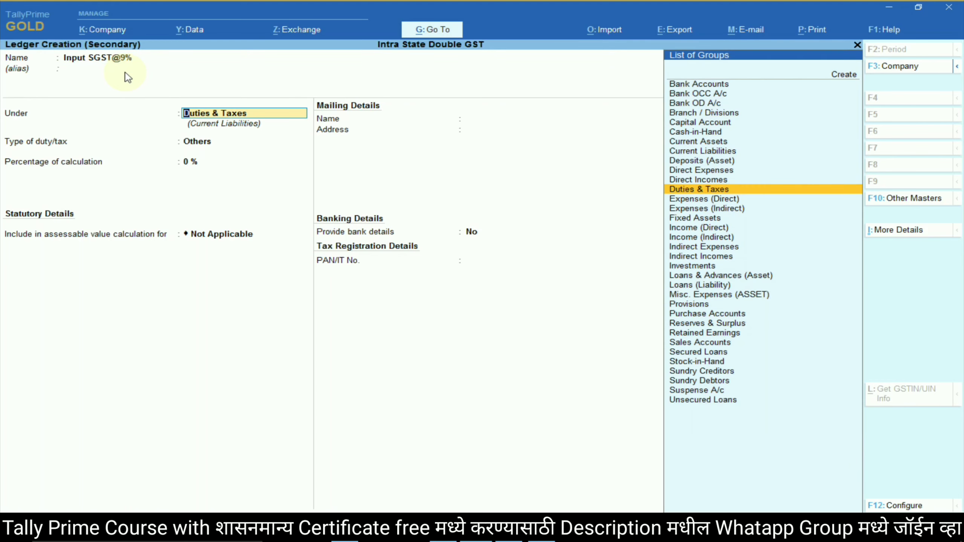
# Make it a Duties & Taxes GST State Tax ledger at 9% with Normal Rounding, and save it.
pyautogui.press('Return')
pyautogui.press('Up')
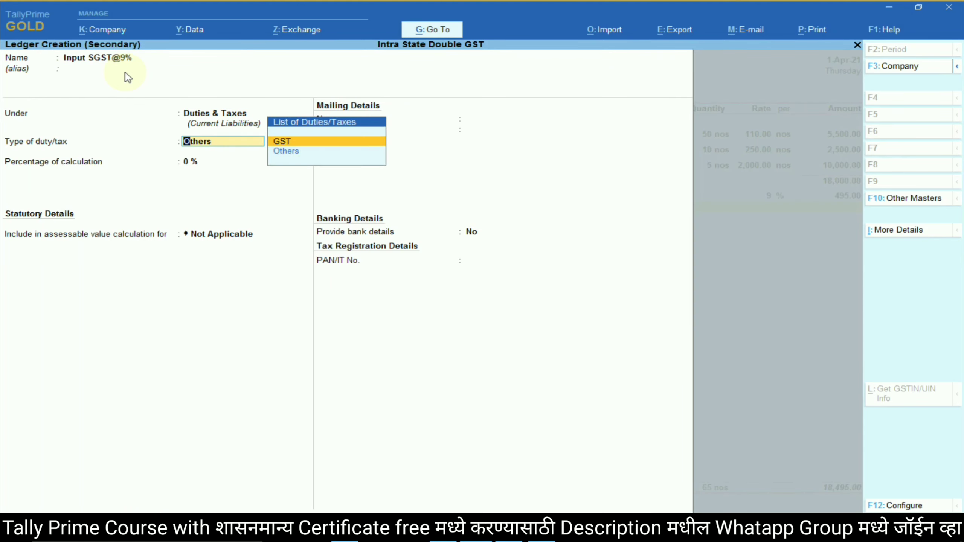
pyautogui.press('Return')
pyautogui.press('Down')
pyautogui.press('Down')
pyautogui.press('Down')
pyautogui.press('Return')
pyautogui.write('9')
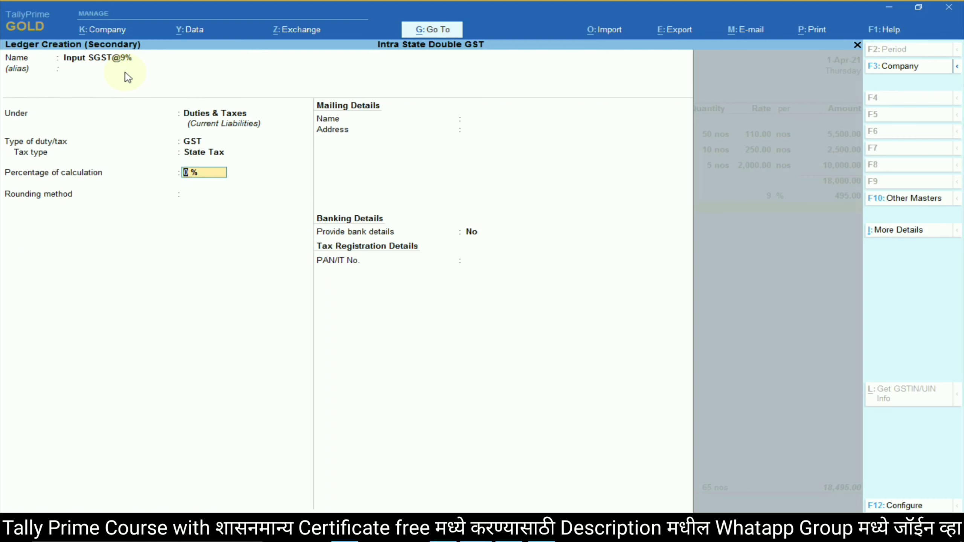
pyautogui.press('Return')
pyautogui.press('Down')
pyautogui.press('Down')
pyautogui.press('Return')
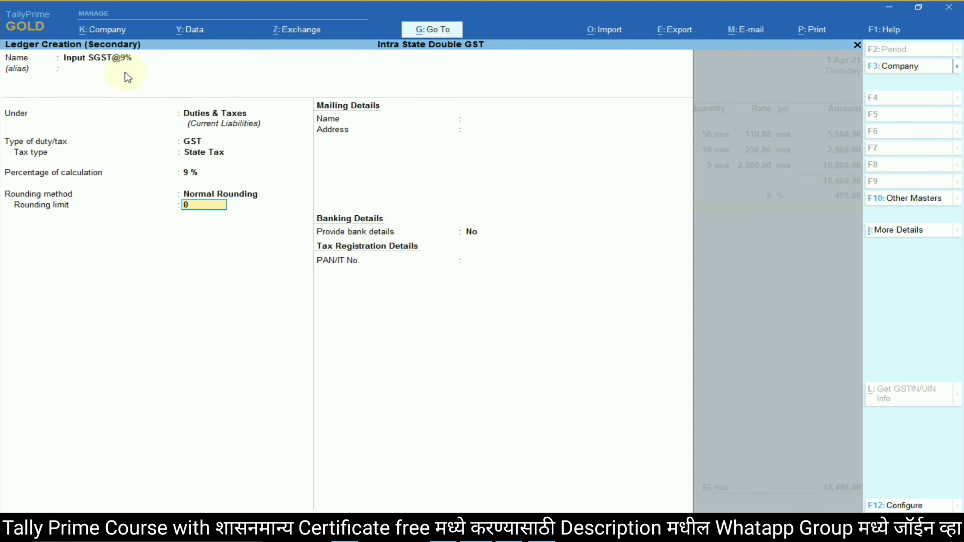
pyautogui.press('Return')
pyautogui.press('Return')
pyautogui.press('Return')
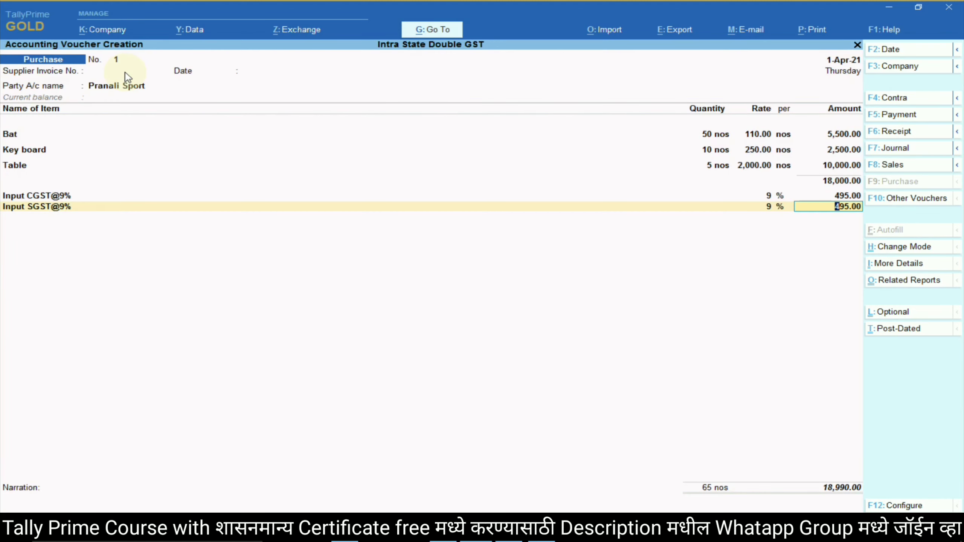
pyautogui.press('Return')
# Review the GST rates table in the lesson document.
pyautogui.hotkey('alt', 'Tab')
pyautogui.click(573, 336)
pyautogui.hotkey('alt', 'Tab')
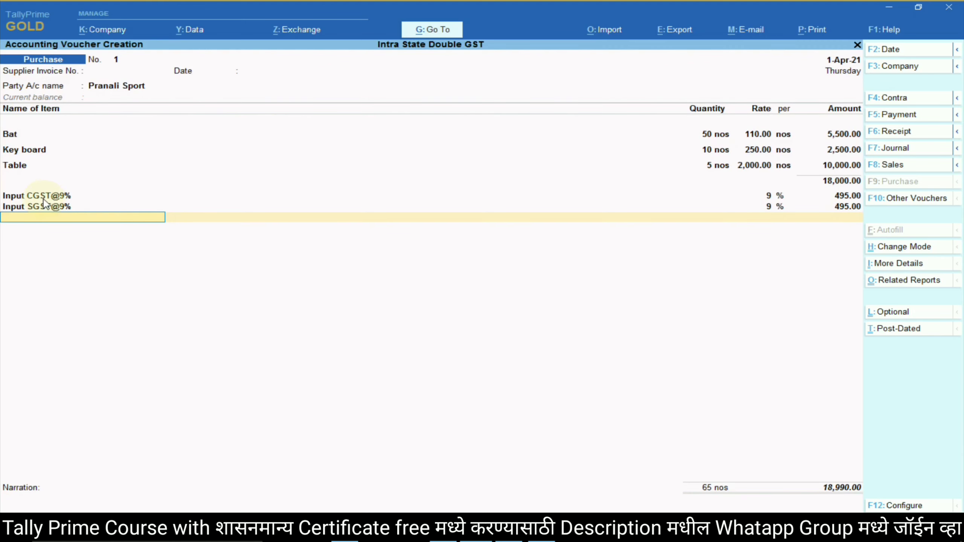
pyautogui.hotkey('alt', 'Tab')
pyautogui.moveTo(561, 353); pyautogui.dragTo(566, 374)
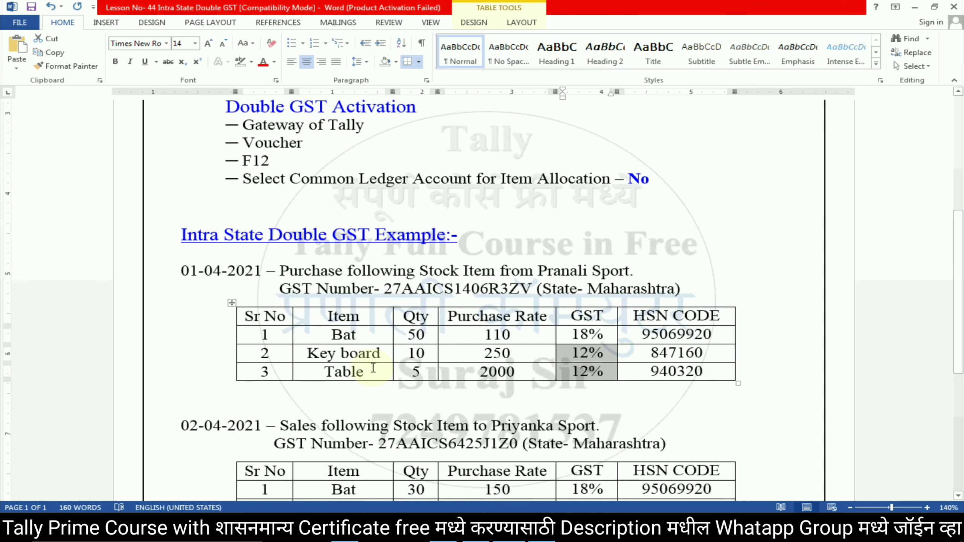
pyautogui.hotkey('alt', 'Tab')
pyautogui.hotkey('alt', 'Tab')
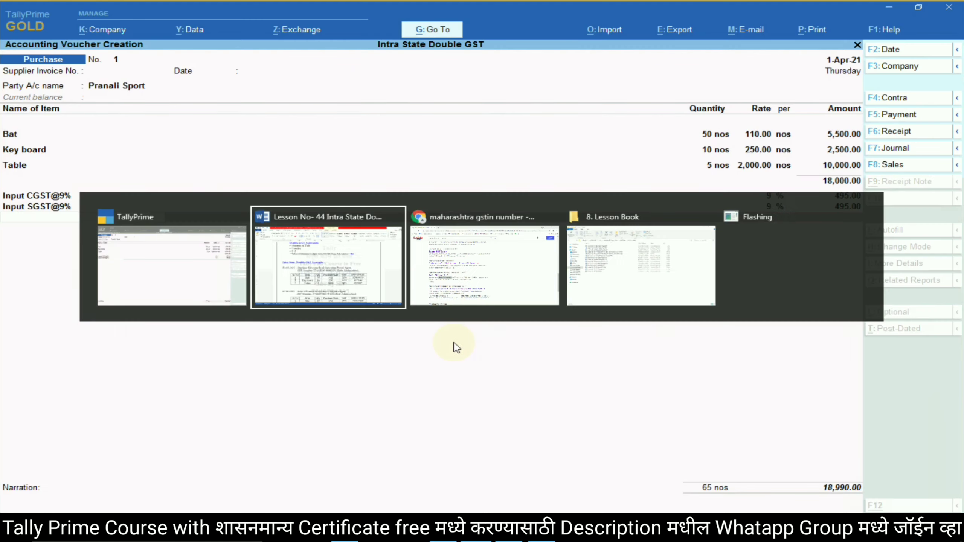
pyautogui.hotkey('alt', 'Tab')
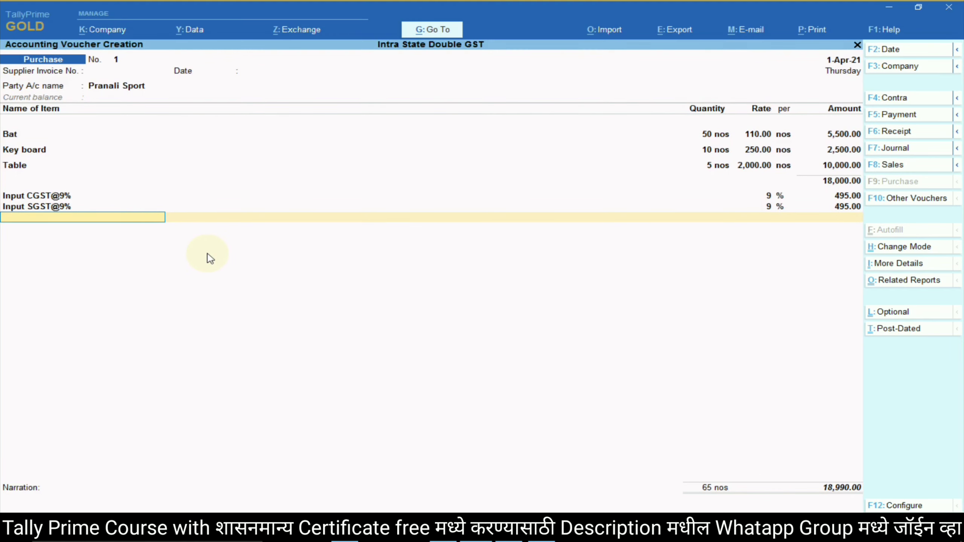
pyautogui.hotkey('alt', 'c')
# Name the new ledger Input CGST@6% and keep it under Duties & Taxes.
pyautogui.write('Input CGST@')
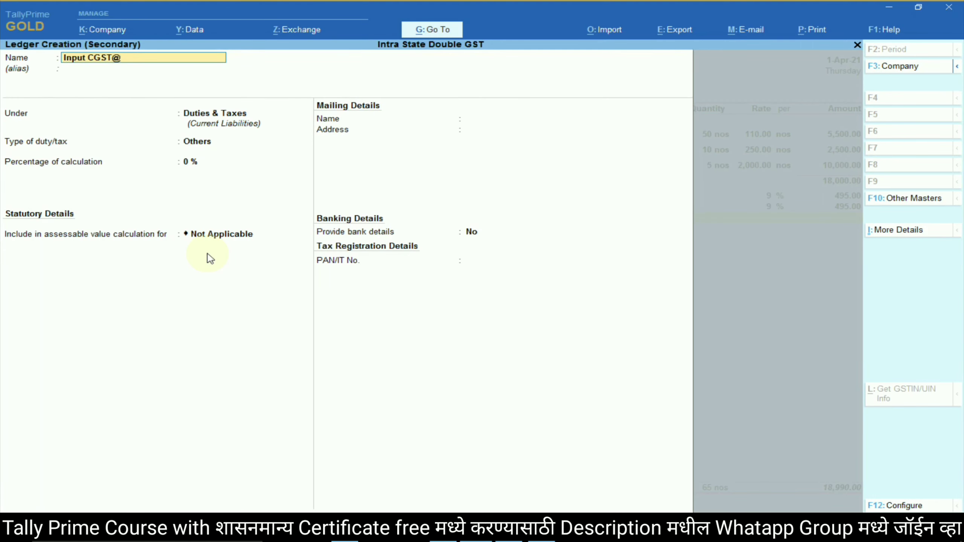
pyautogui.write('6%')
pyautogui.press('Return')
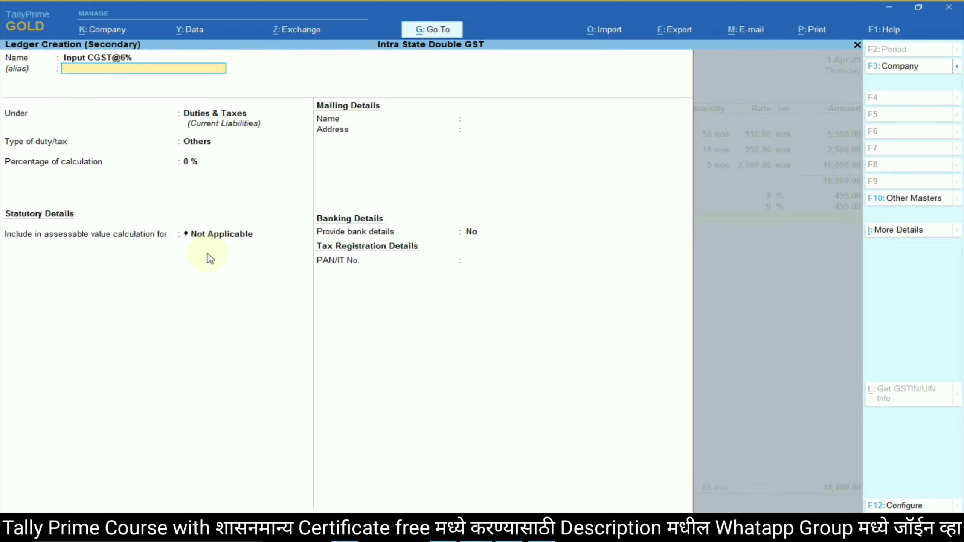
pyautogui.press('Return')
pyautogui.press('Return')
pyautogui.press('Up')
# Set it as a GST Central Tax ledger at 6% with Normal Rounding and save it.
pyautogui.press('Return')
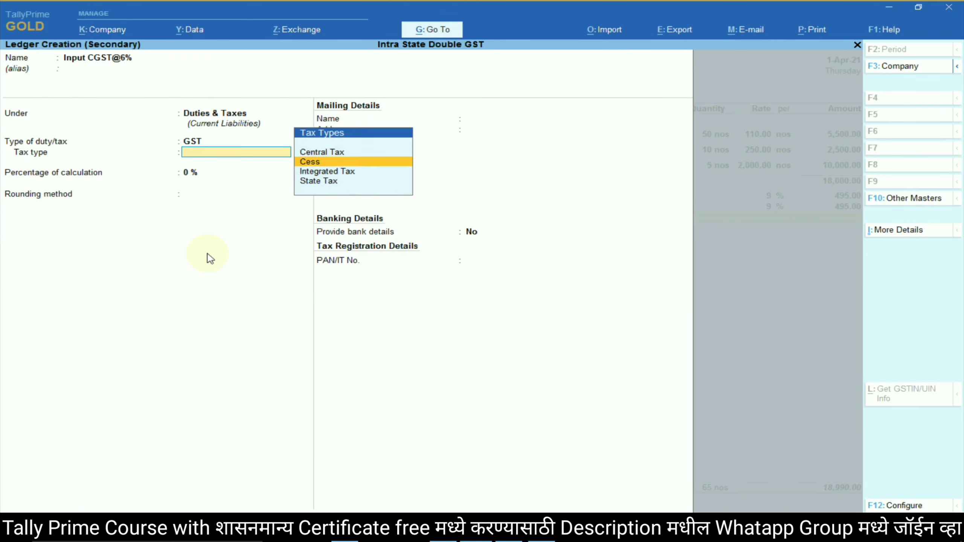
pyautogui.press('Down')
pyautogui.press('Up')
pyautogui.press('Up')
pyautogui.press('Return')
pyautogui.write('6')
pyautogui.press('Return')
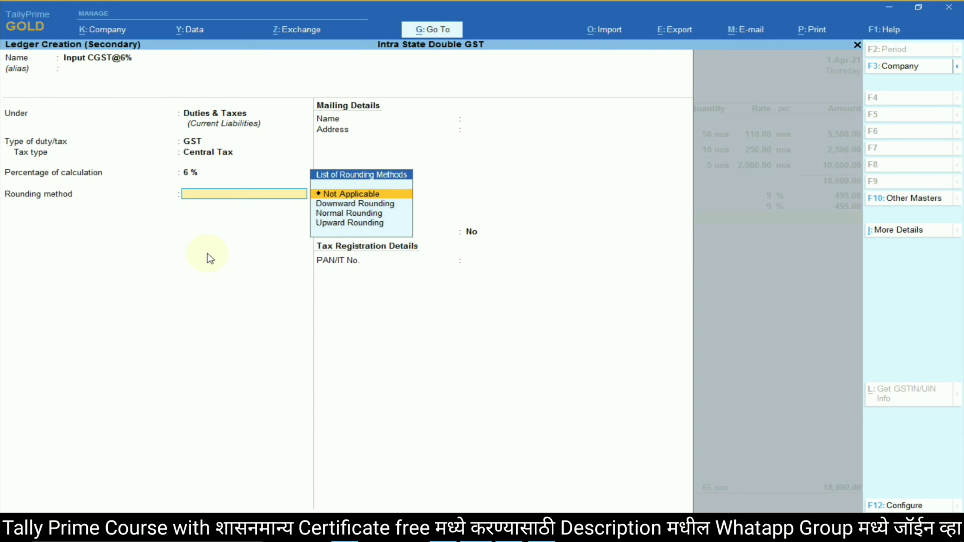
pyautogui.press('Down')
pyautogui.press('Down')
pyautogui.press('Return')
pyautogui.press('Return')
pyautogui.press('Return')
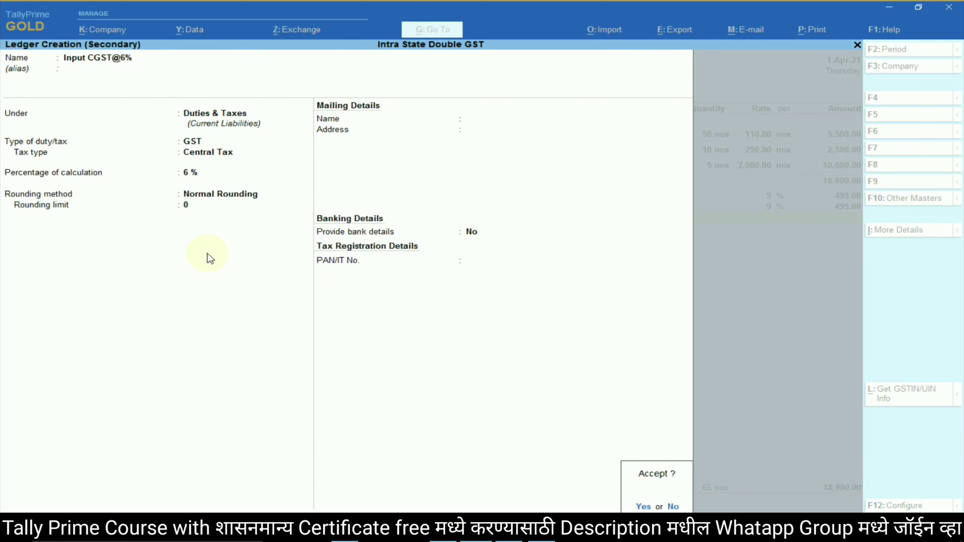
pyautogui.press('Return')
pyautogui.press('Return')
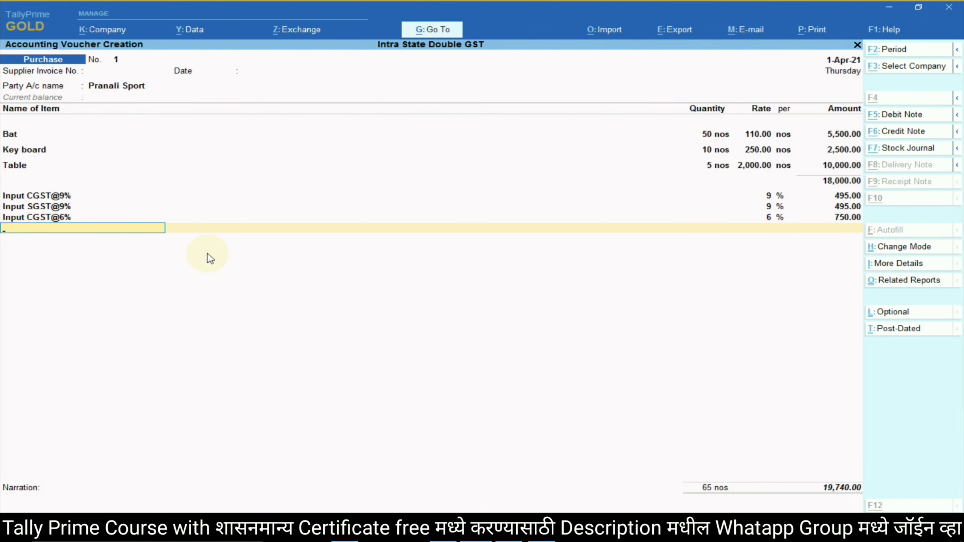
pyautogui.hotkey('alt', 'c')
# Create Input SGST@6% under Duties & Taxes as a GST State Tax ledger at 6% with Normal Rounding.
pyautogui.write('Input S')
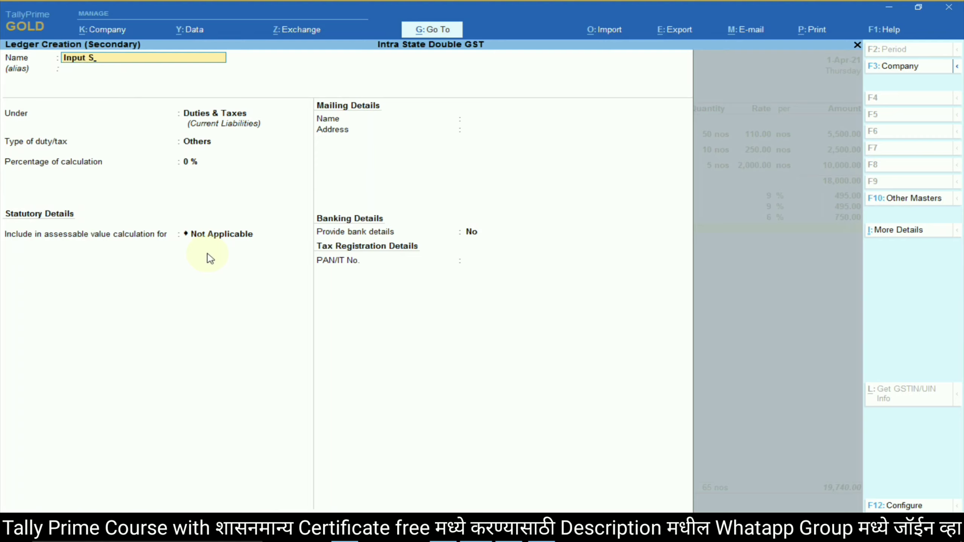
pyautogui.write('@6%')
pyautogui.press('Return')
pyautogui.press('Return')
pyautogui.press('Up')
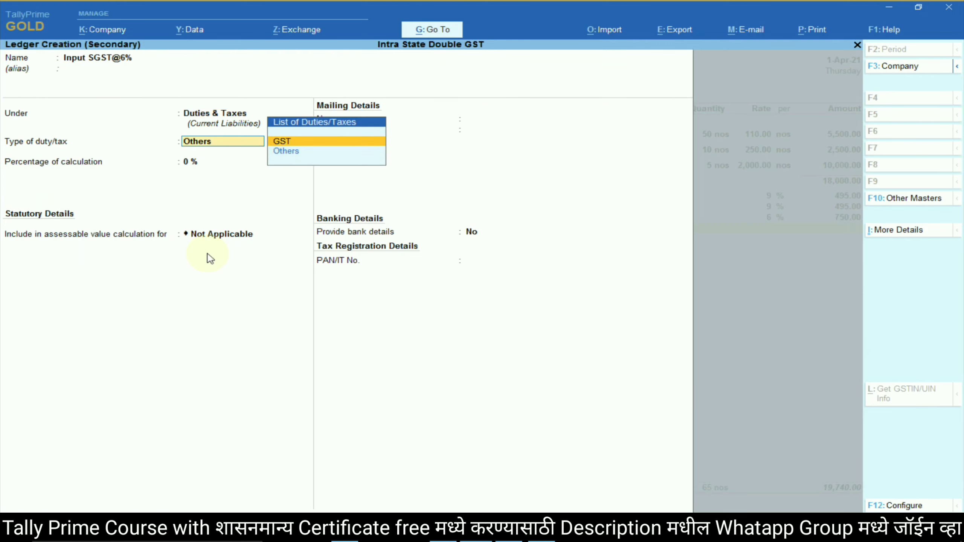
pyautogui.press('Return')
pyautogui.press('Down')
pyautogui.press('Down')
pyautogui.press('Down')
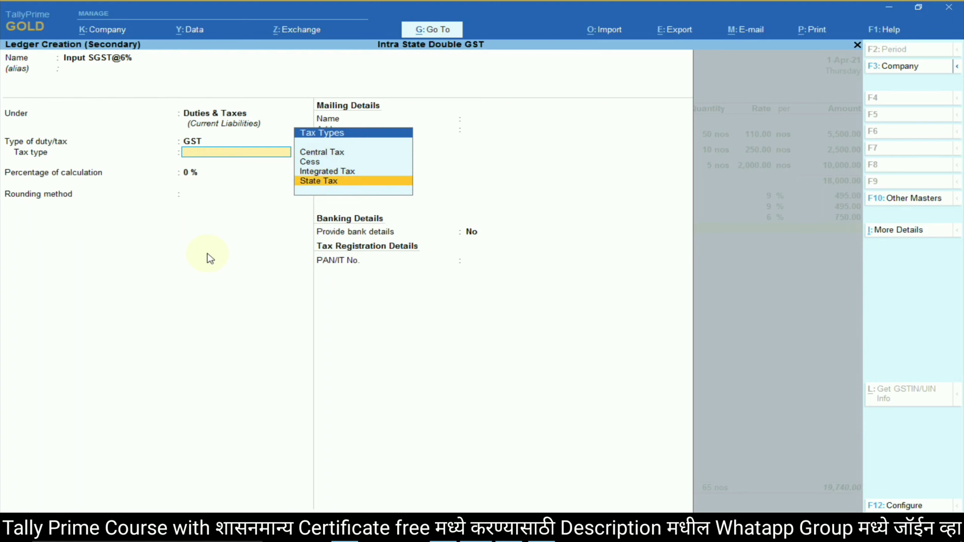
pyautogui.press('Return')
pyautogui.write('6')
pyautogui.press('Return')
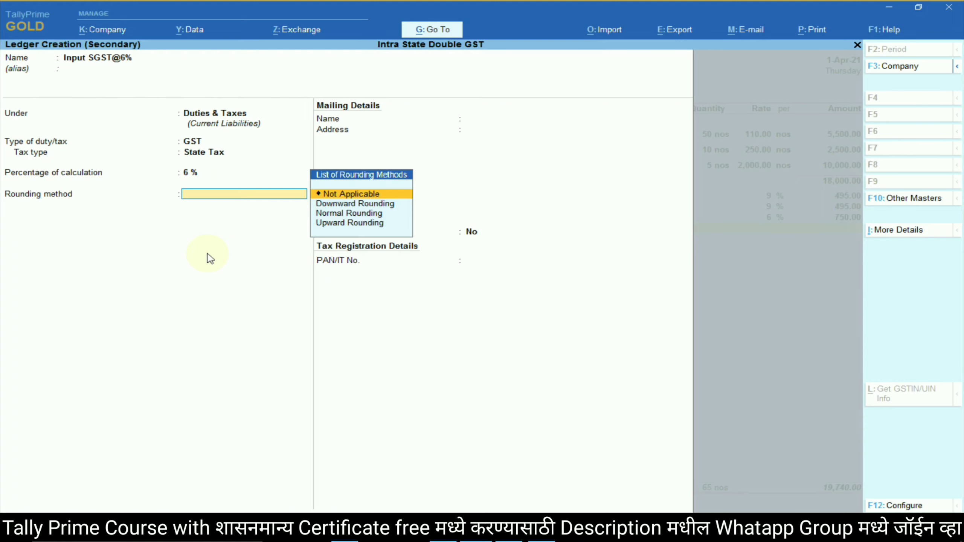
pyautogui.press('Down')
pyautogui.press('Down')
pyautogui.press('Return')
pyautogui.press('Return')
pyautogui.press('Return')
pyautogui.press('Return')
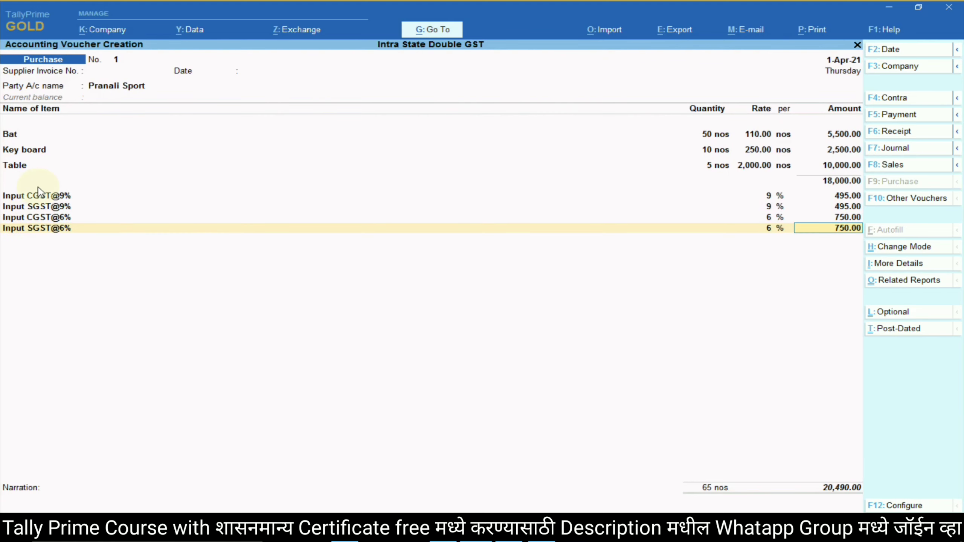
# Check the lesson's purchase table, then accept the tax lines and narration to save the 20,490.00 voucher.
pyautogui.hotkey('alt', 'Tab')
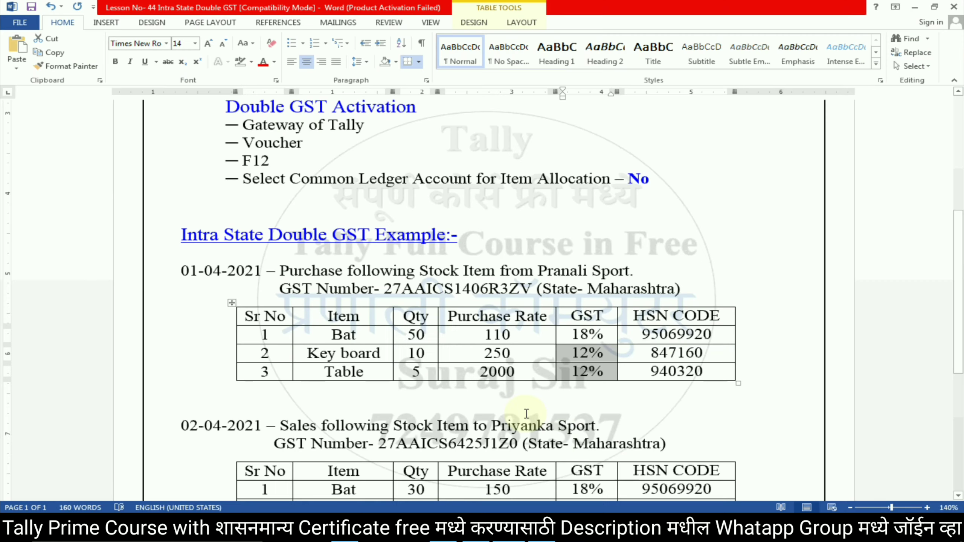
pyautogui.hotkey('alt', 'Tab')
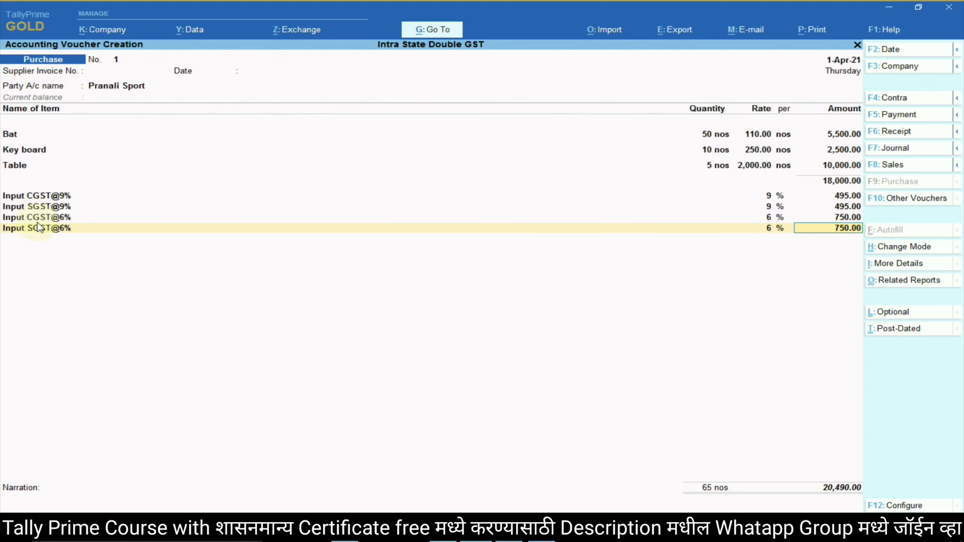
pyautogui.hotkey('alt', 'Tab')
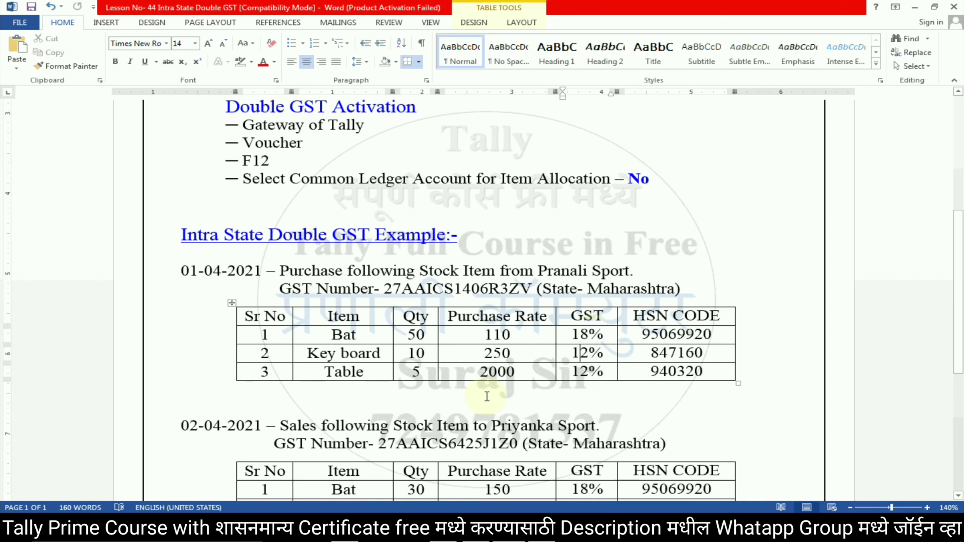
pyautogui.hotkey('alt', 'Tab')
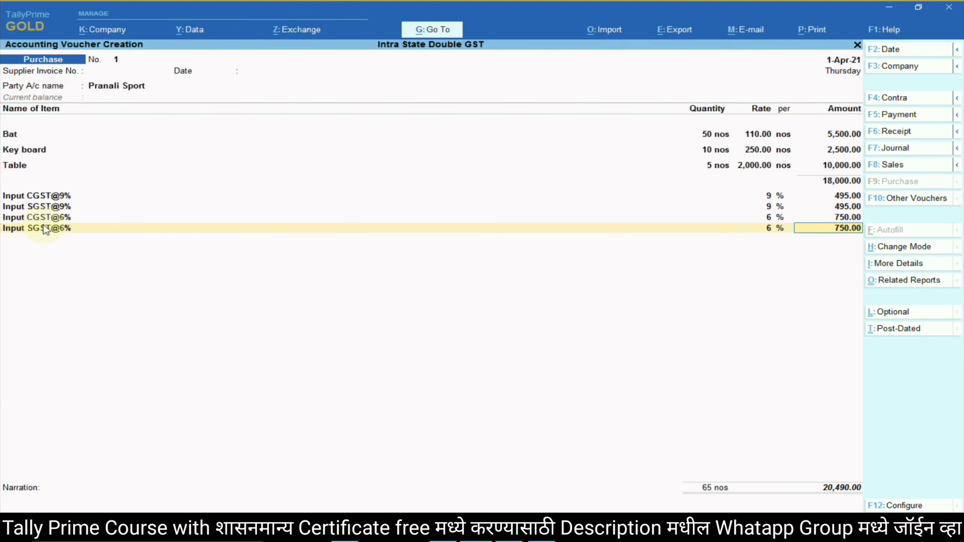
pyautogui.press('Return')
pyautogui.press('Return')
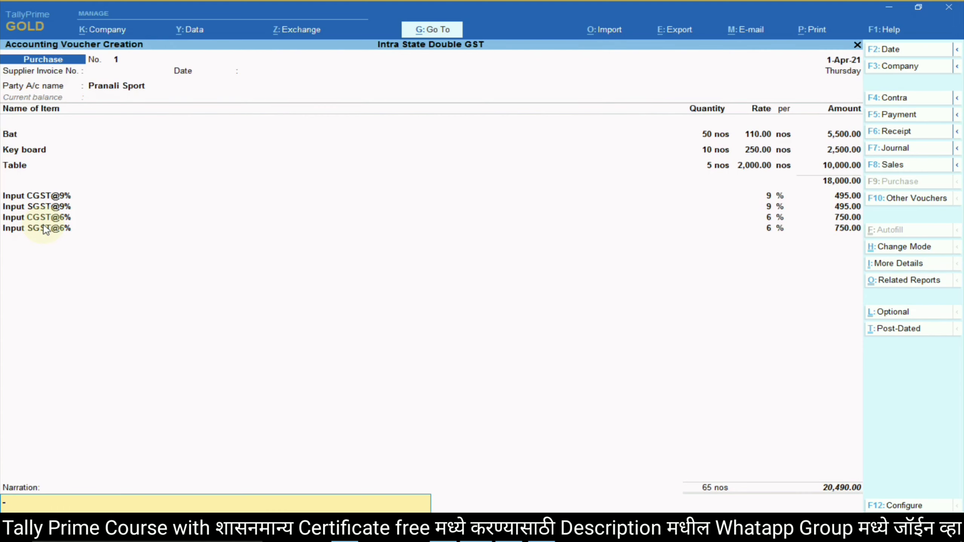
pyautogui.press('Return')
pyautogui.press('Return')
# Read the sales example in the lesson document before the new voucher.
pyautogui.hotkey('alt', 'Tab')
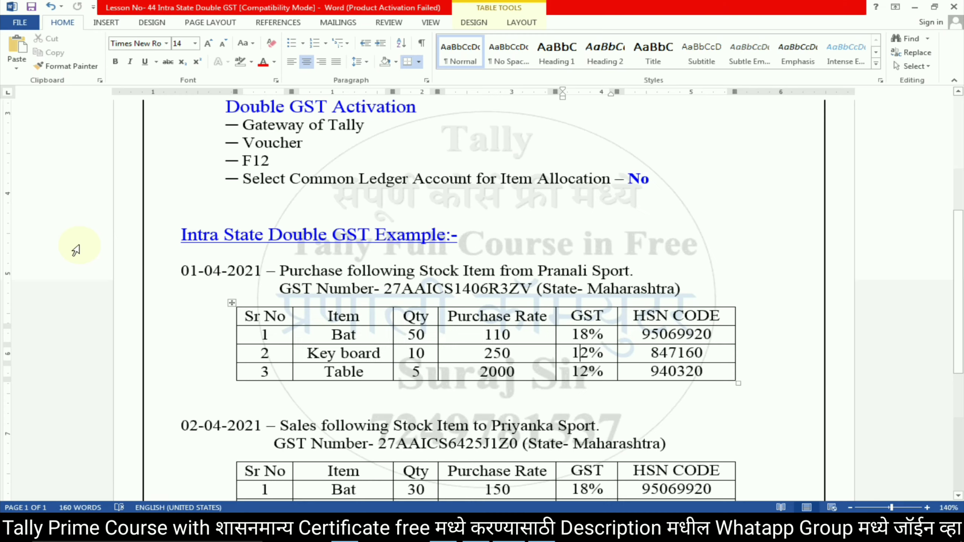
pyautogui.scroll(-1, 485, 334)
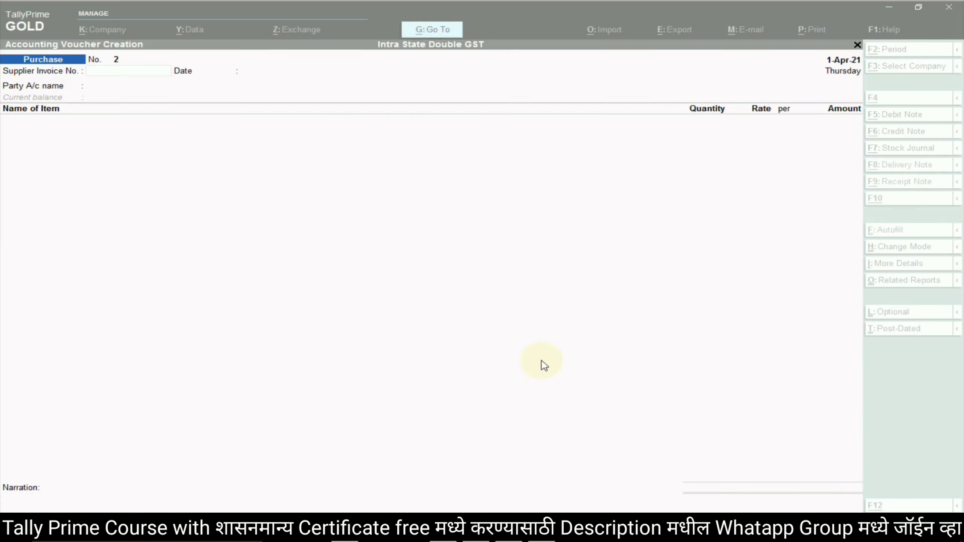
pyautogui.hotkey('alt', 'Tab')
# Switch to a Sales voucher and create party ledger Priyanka Sport under Sundry Debtors.
pyautogui.click(912, 169)
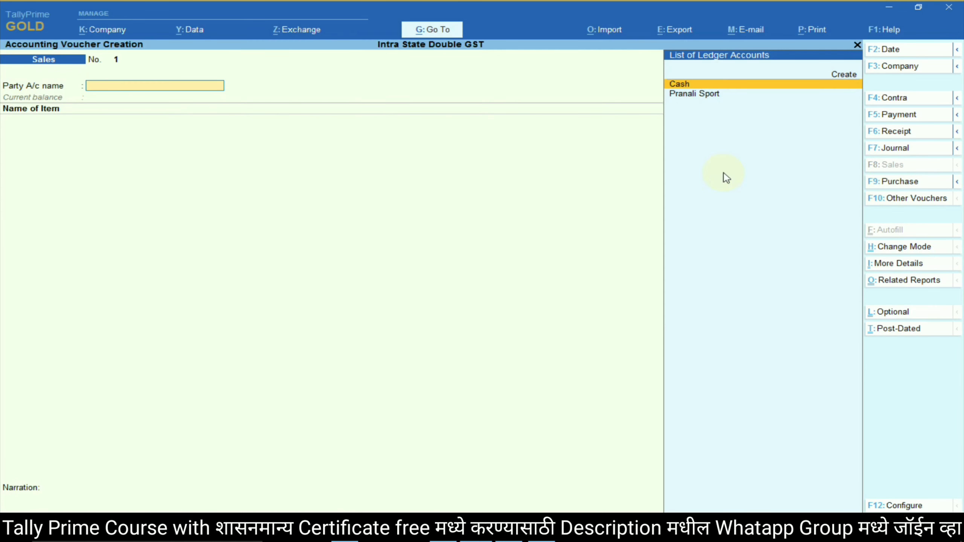
pyautogui.hotkey('alt', 'Tab')
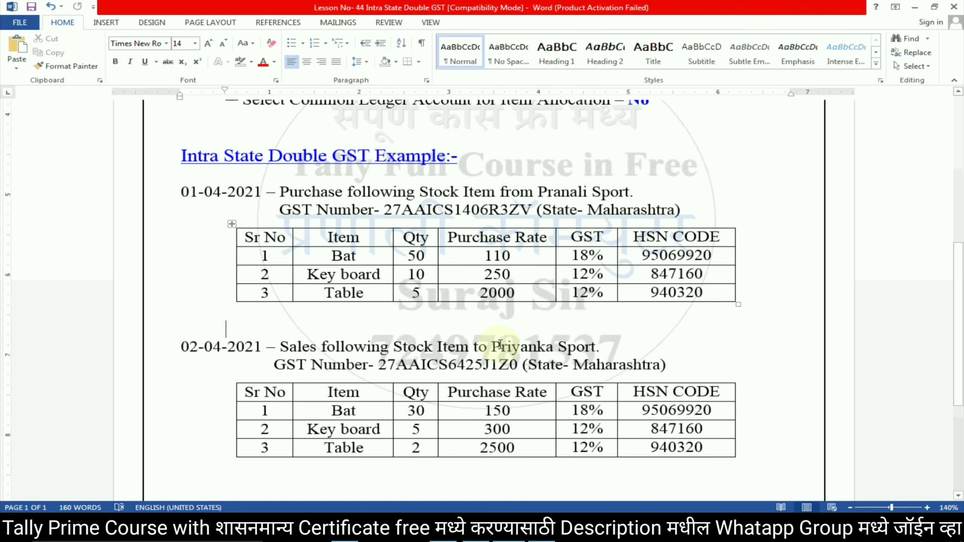
pyautogui.moveTo(492, 346); pyautogui.dragTo(584, 351)
pyautogui.hotkey('ctrl', 'c')
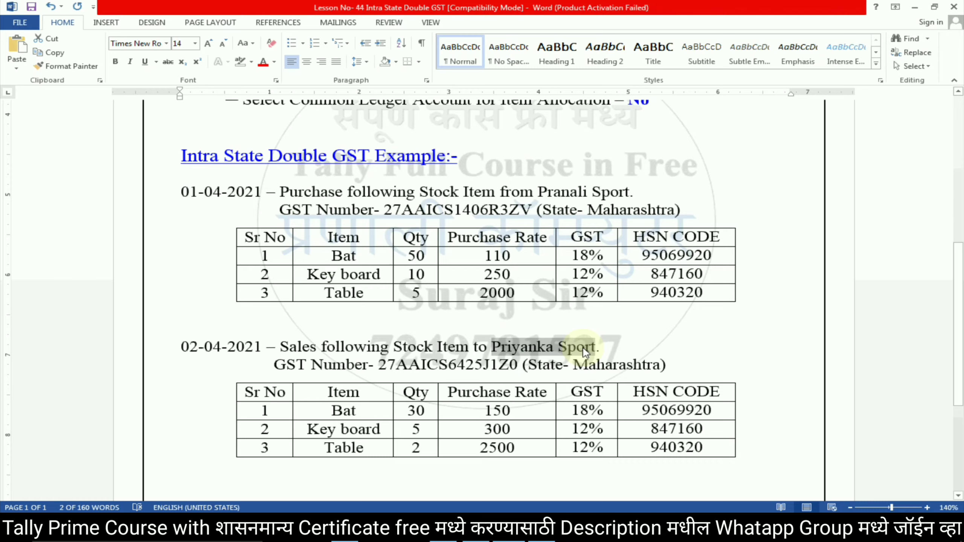
pyautogui.hotkey('alt', 'Tab')
pyautogui.click(841, 78)
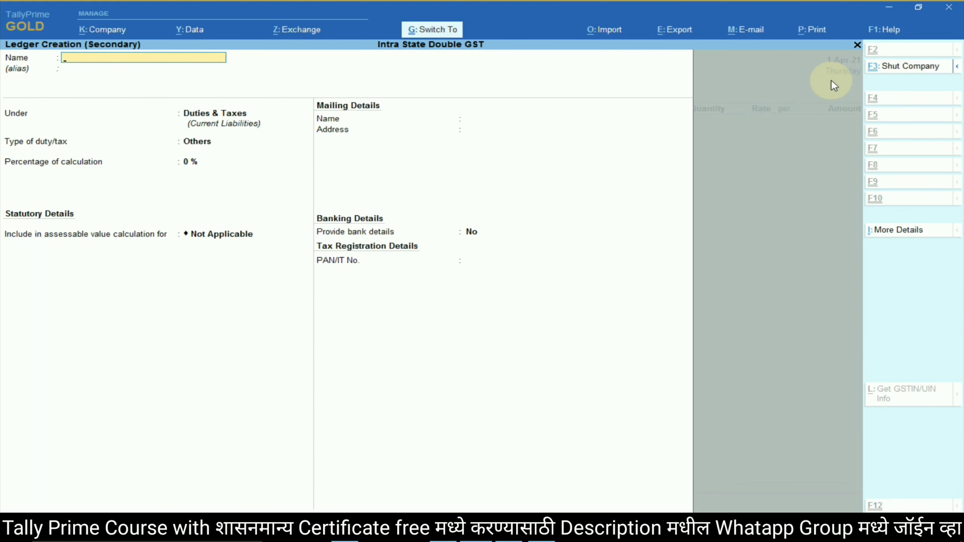
pyautogui.hotkey('ctrl', 'v')
pyautogui.press('Return')
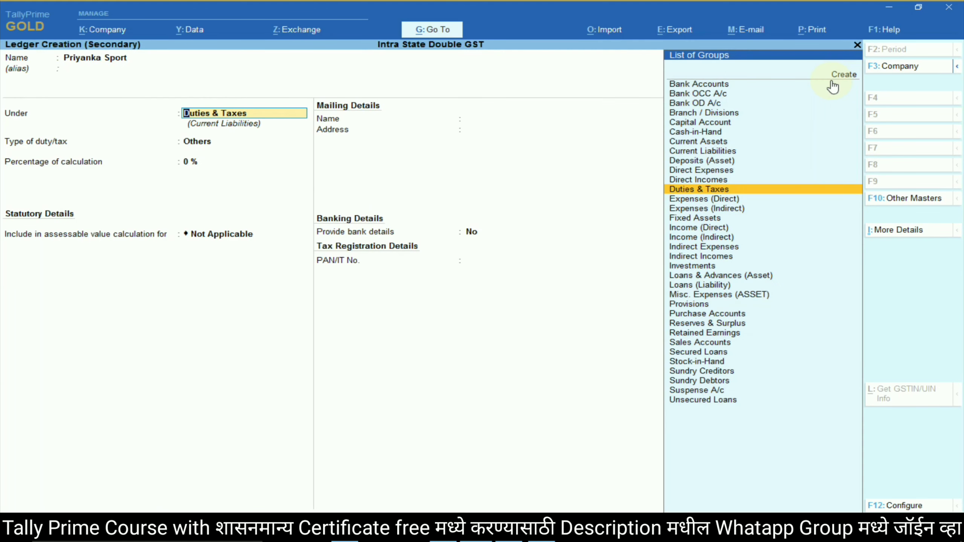
pyautogui.write('Sund')
pyautogui.press('Down')
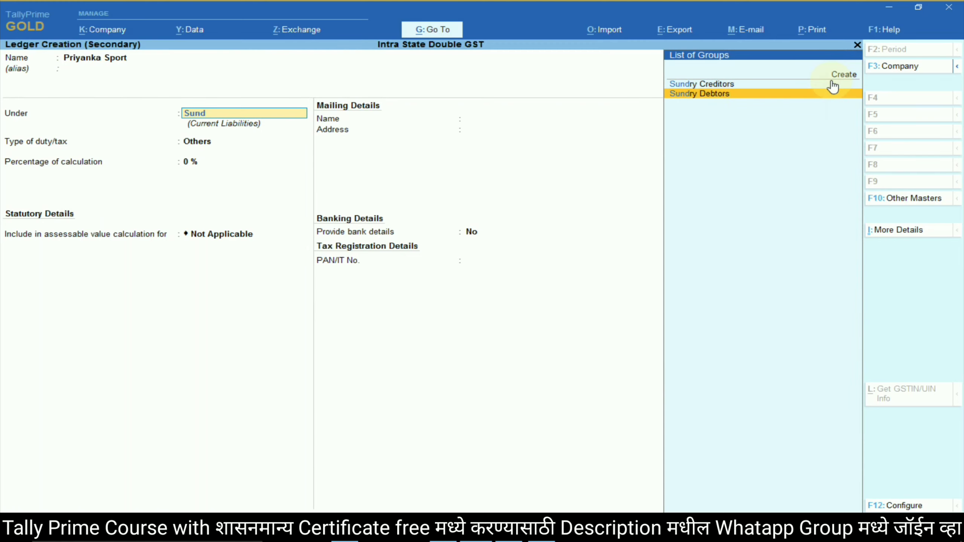
pyautogui.press('Return')
pyautogui.press('Return')
pyautogui.press('Return')
pyautogui.press('Return')
pyautogui.press('Return')
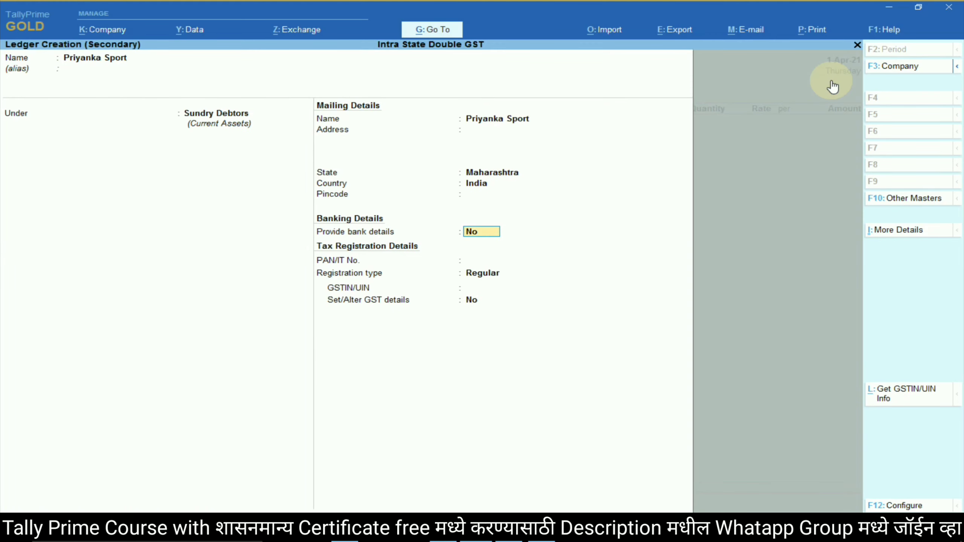
pyautogui.press('Return')
pyautogui.press('Return')
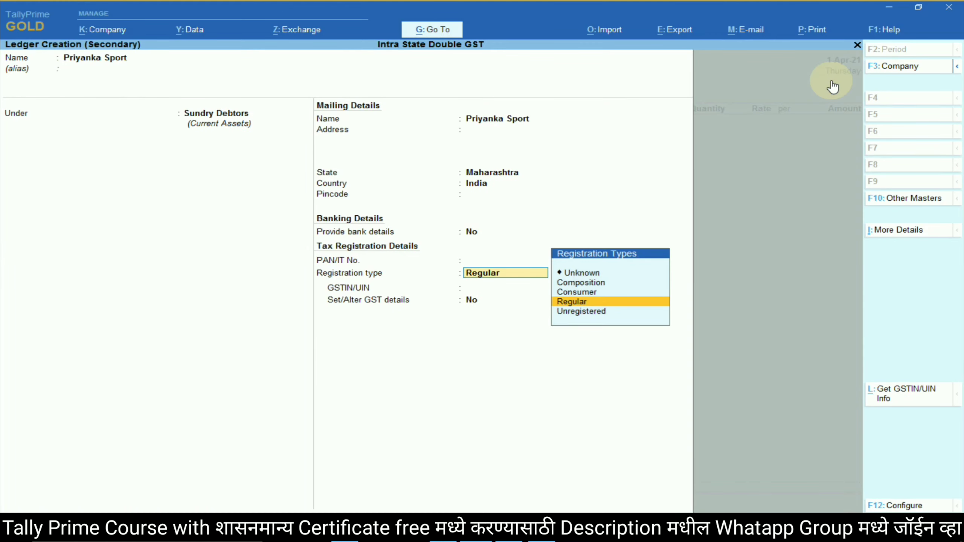
# Fill in the party's PAN copied from the lesson and choose Regular registration.
pyautogui.hotkey('alt', 'Tab')
pyautogui.click(402, 350)
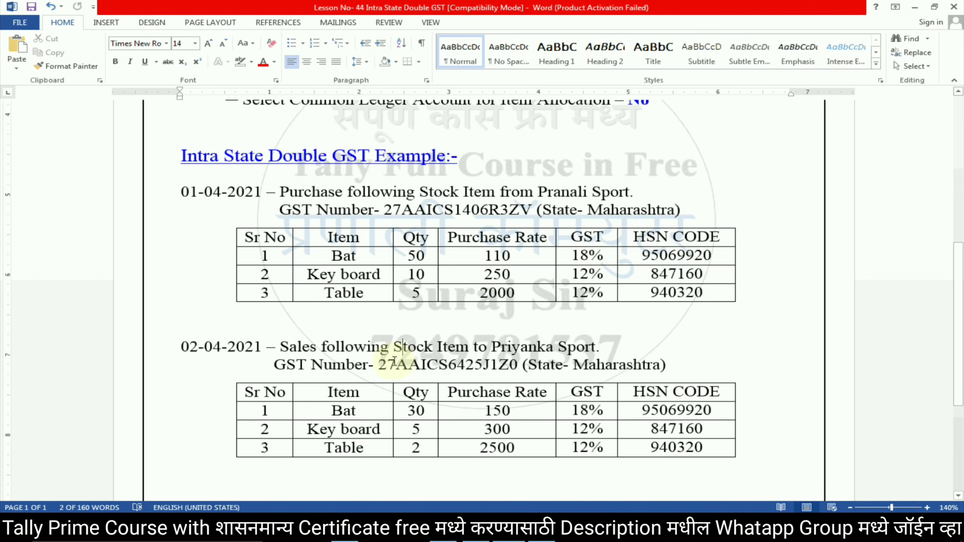
pyautogui.moveTo(396, 364); pyautogui.dragTo(480, 374)
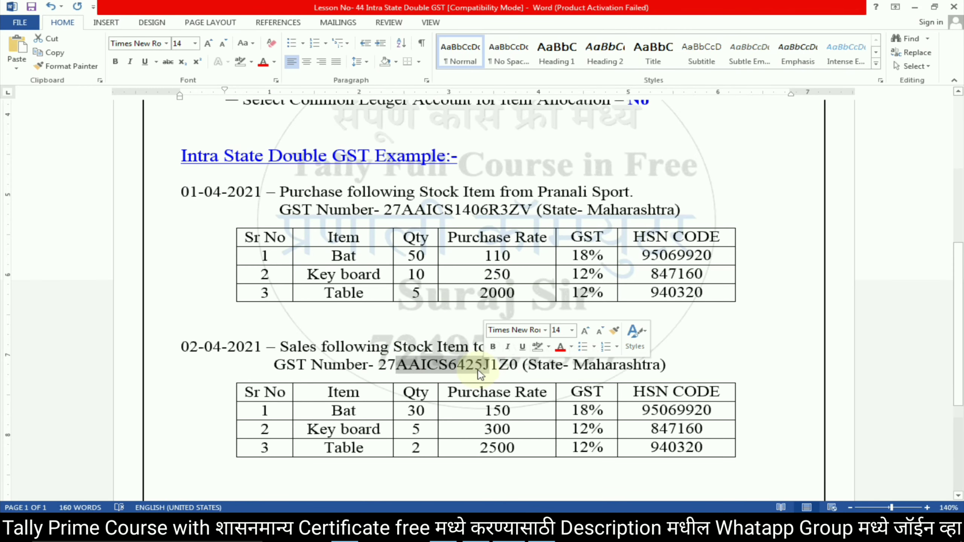
pyautogui.hotkey('ctrl', 'c')
pyautogui.hotkey('alt', 'Tab')
pyautogui.hotkey('ctrl', 'alt', 'v')
pyautogui.press('Return')
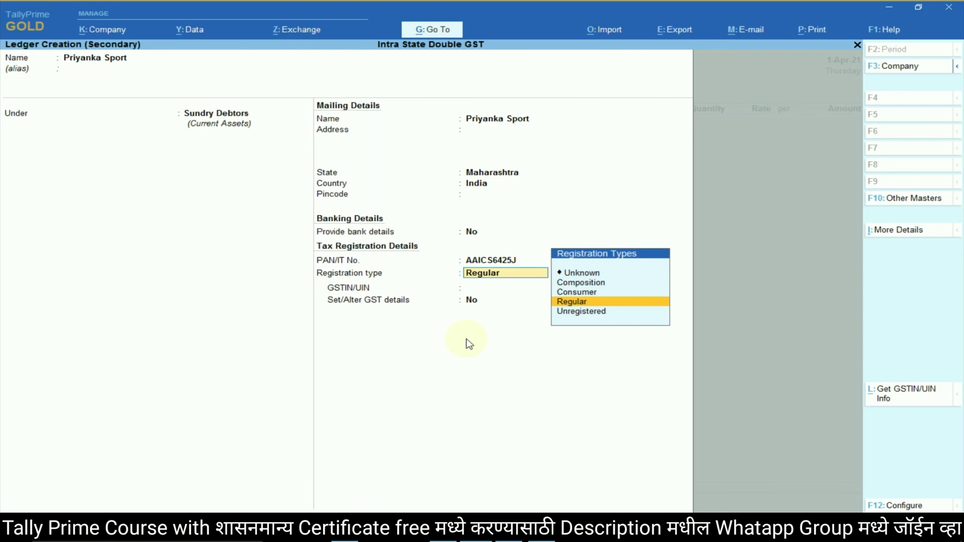
pyautogui.press('Return')
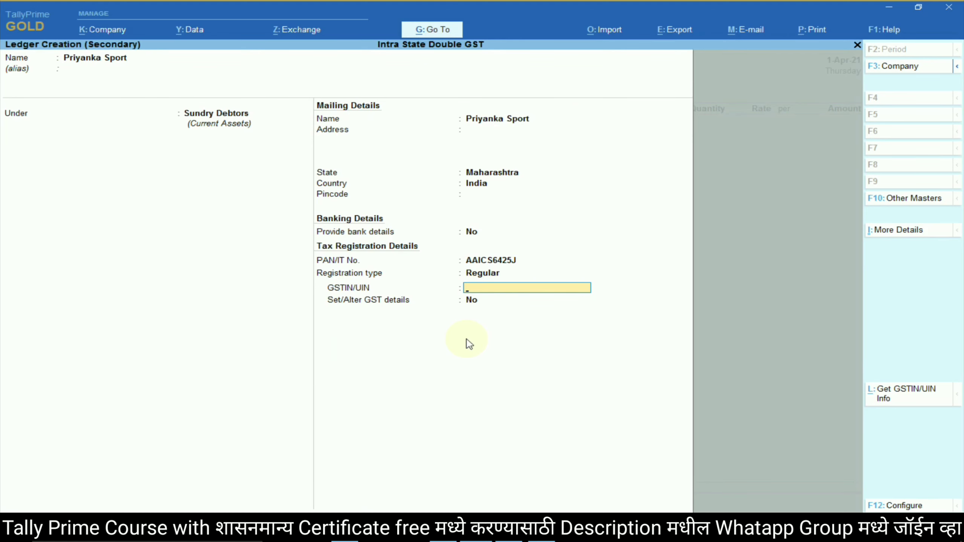
# Paste the party's GSTIN, turn on its GST details, and save the ledger as the sales party.
pyautogui.hotkey('alt', 'Tab')
pyautogui.doubleClick(449, 365)
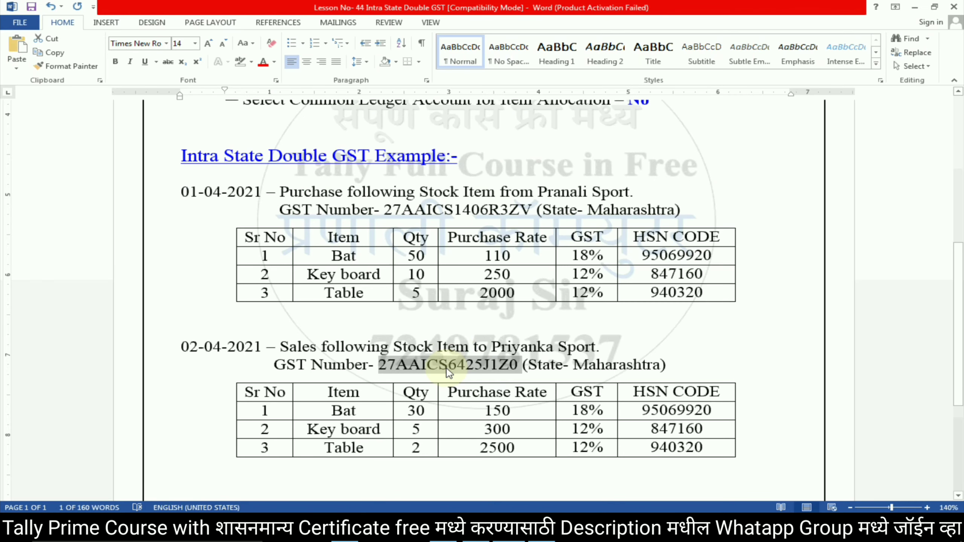
pyautogui.hotkey('ctrl', 'c')
pyautogui.hotkey('alt', 'Tab')
pyautogui.hotkey('ctrl', 'alt', 'v')
pyautogui.hotkey('alt', 'Tab')
pyautogui.hotkey('alt', 'Tab')
pyautogui.press('Return')
pyautogui.press('Return')
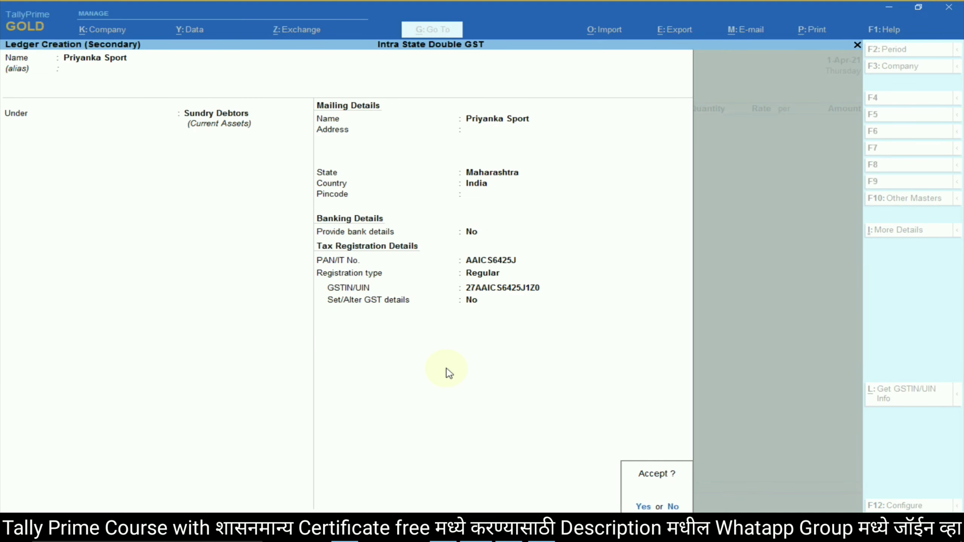
pyautogui.press('Escape')
pyautogui.press('y')
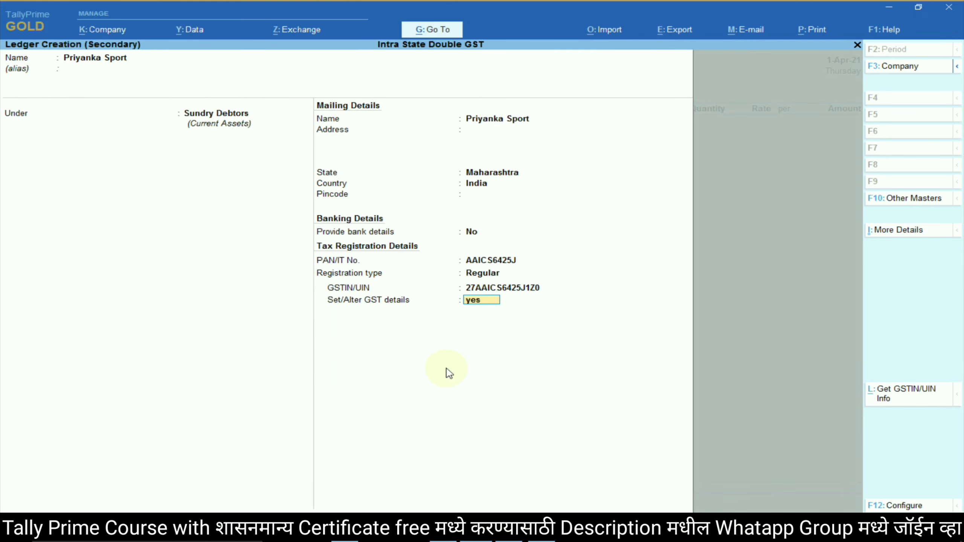
pyautogui.press('Return')
pyautogui.press('Return')
pyautogui.press('Return')
pyautogui.press('Return')
pyautogui.press('Return')
pyautogui.press('Return')
pyautogui.press('Return')
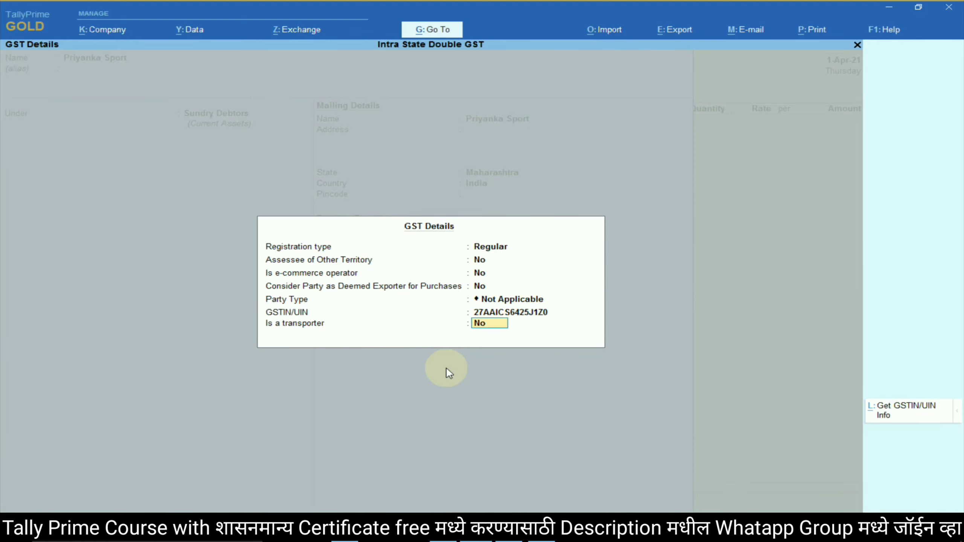
pyautogui.press('Return')
pyautogui.press('y')
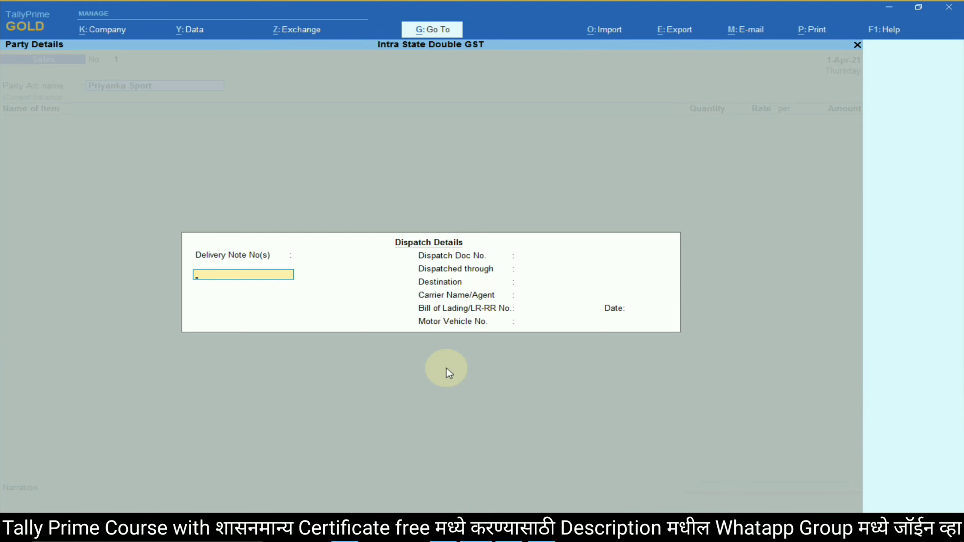
pyautogui.press('Return')
pyautogui.press('Return')
pyautogui.press('Return')
pyautogui.press('Return')
pyautogui.press('Return')
pyautogui.press('Return')
pyautogui.press('Return')
pyautogui.press('Return')
pyautogui.press('Return')
pyautogui.press('Return')
pyautogui.press('Return')
pyautogui.press('Return')
pyautogui.press('Return')
pyautogui.press('Return')
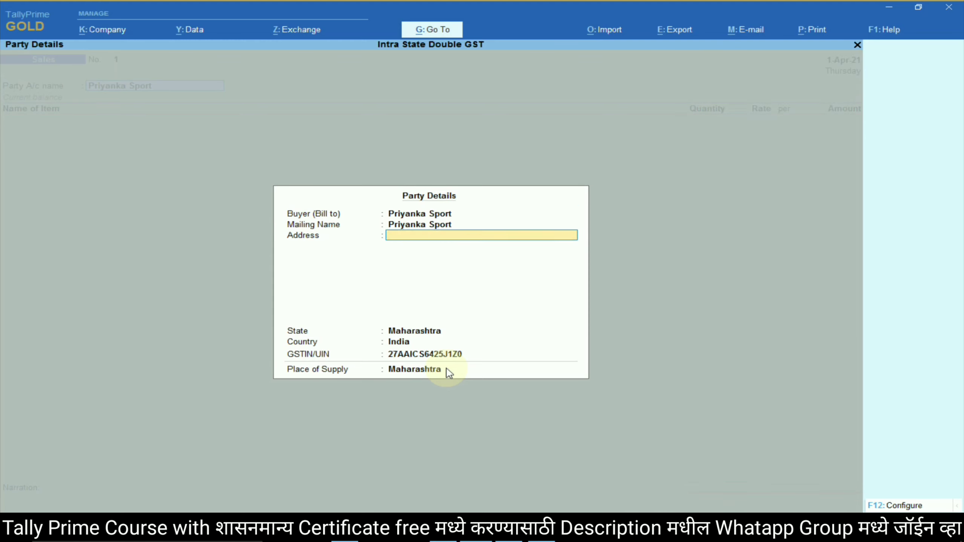
# Select stock item Bat after checking the lesson's sales table.
pyautogui.hotkey('alt', 'Tab')
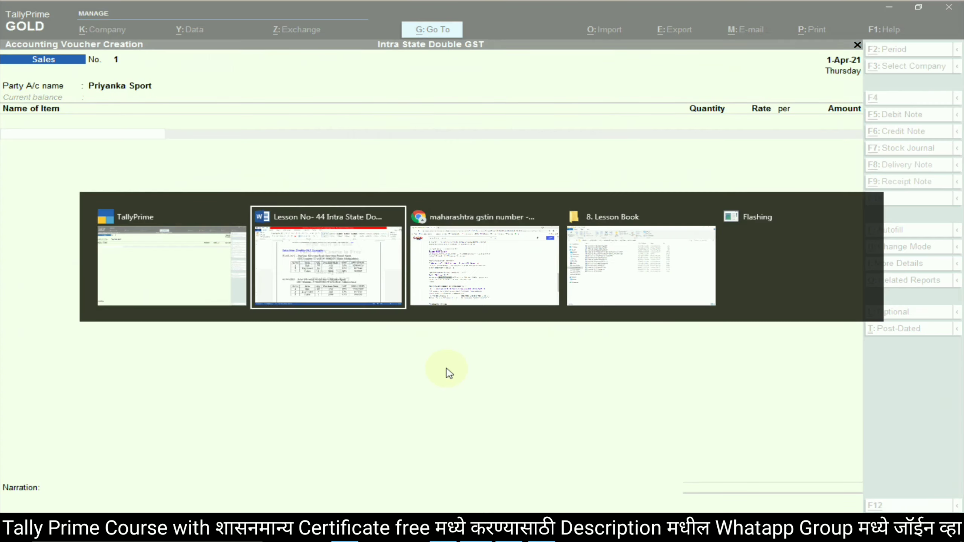
pyautogui.click(367, 411)
pyautogui.hotkey('alt', 'Tab')
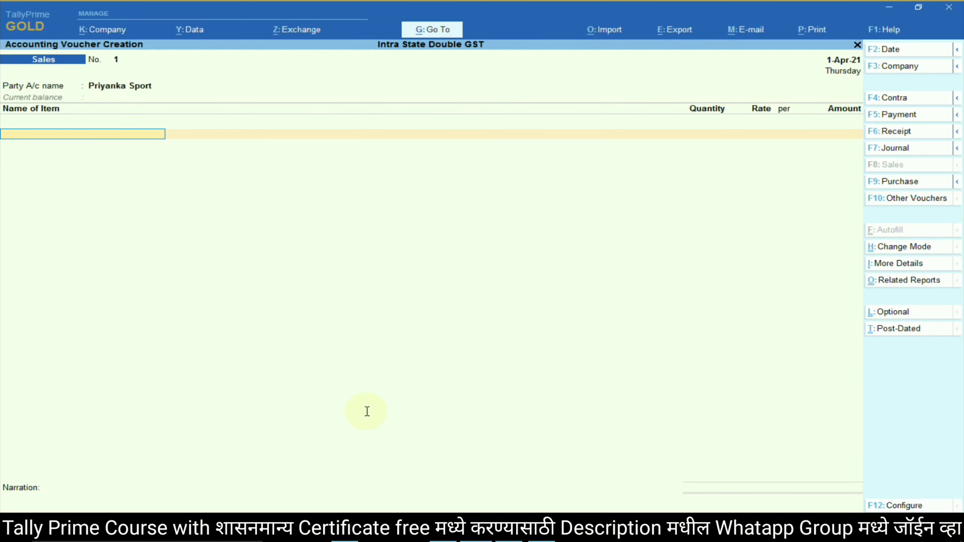
pyautogui.write('Bat')
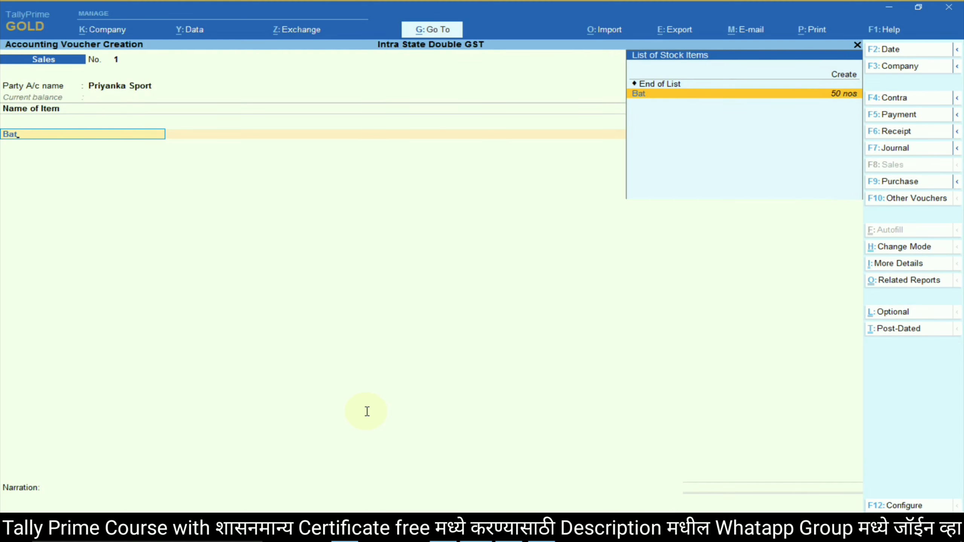
pyautogui.press('Return')
# Enter 30 nos of Bat at 150.00 for 4,500.00 and accept the amount.
pyautogui.hotkey('alt', 'Tab')
pyautogui.hotkey('alt', 'Tab')
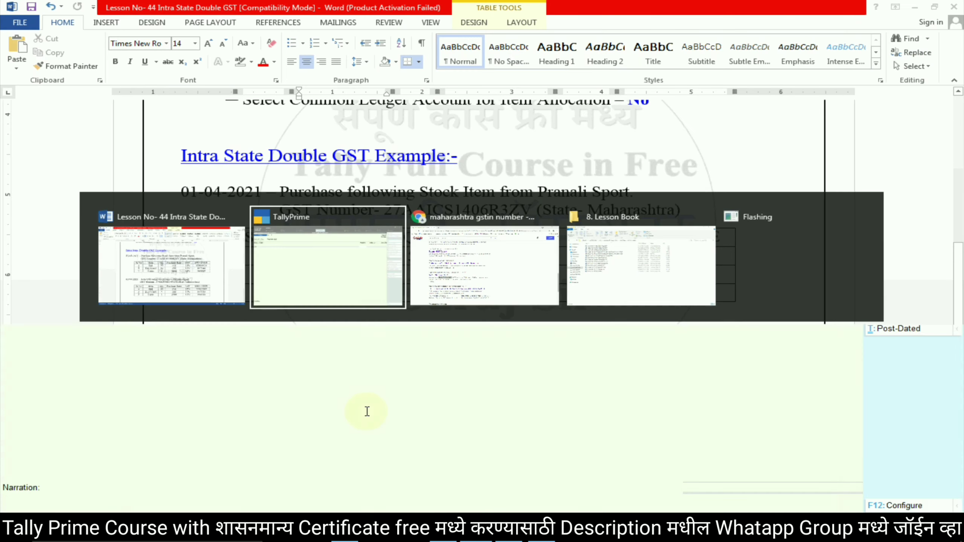
pyautogui.write('30')
pyautogui.press('Return')
pyautogui.write('150')
pyautogui.press('Return')
pyautogui.hotkey('alt', 'Tab')
pyautogui.hotkey('alt', 'Tab')
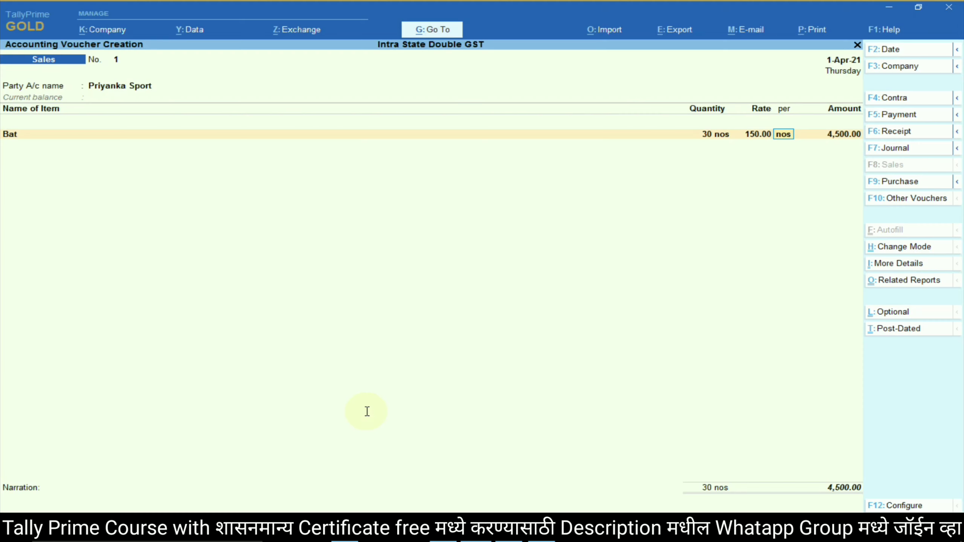
pyautogui.hotkey('alt', 'Tab')
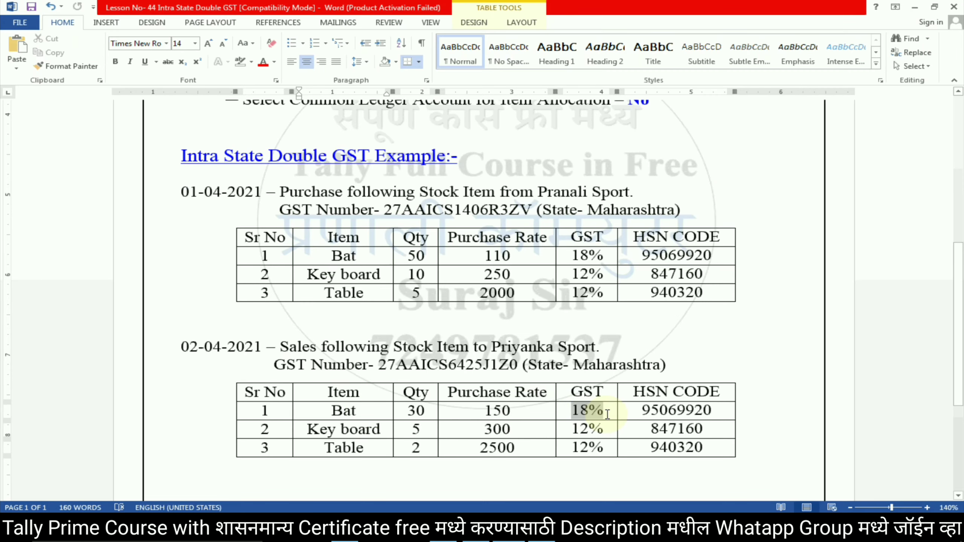
pyautogui.hotkey('alt', 'Tab')
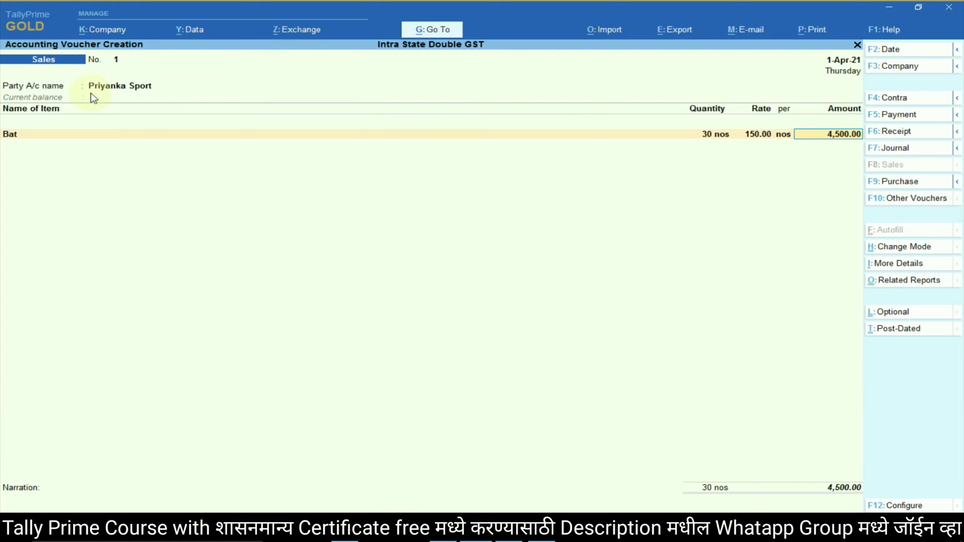
pyautogui.press('Return')
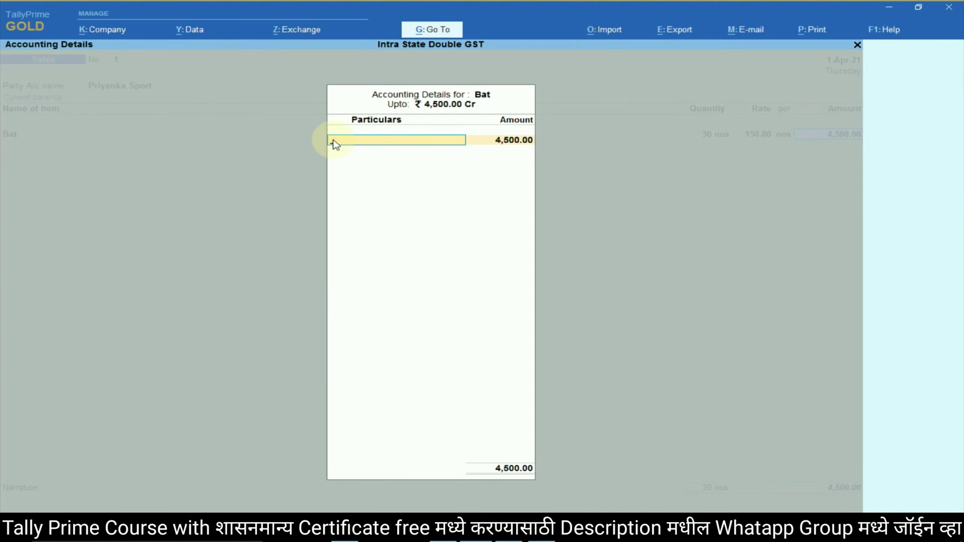
# Create a new ledger 'Intra State Sales@18%' under Sales Accounts with ledger type Not Applicable.
pyautogui.hotkey('alt', 'c')
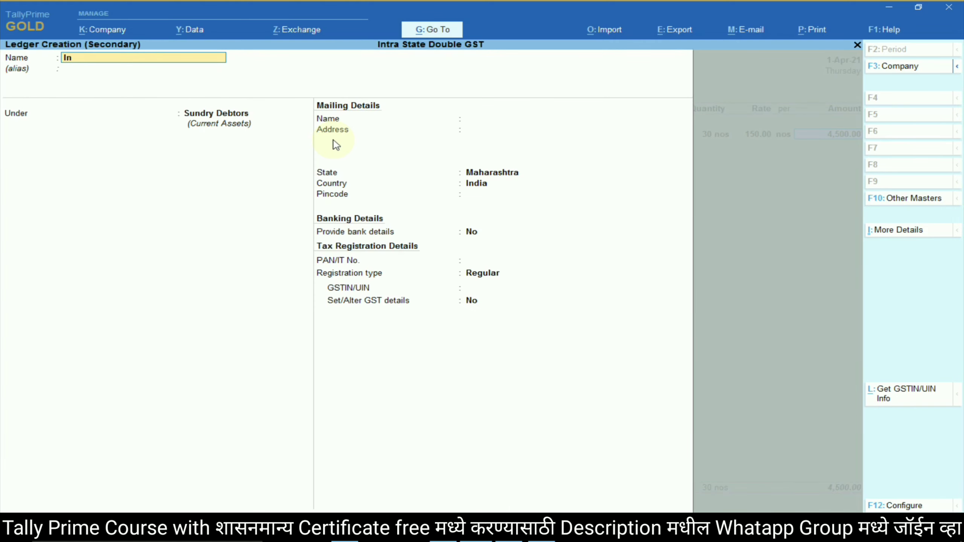
pyautogui.write('Intra State Sales@')
pyautogui.hotkey('alt', 'Tab')
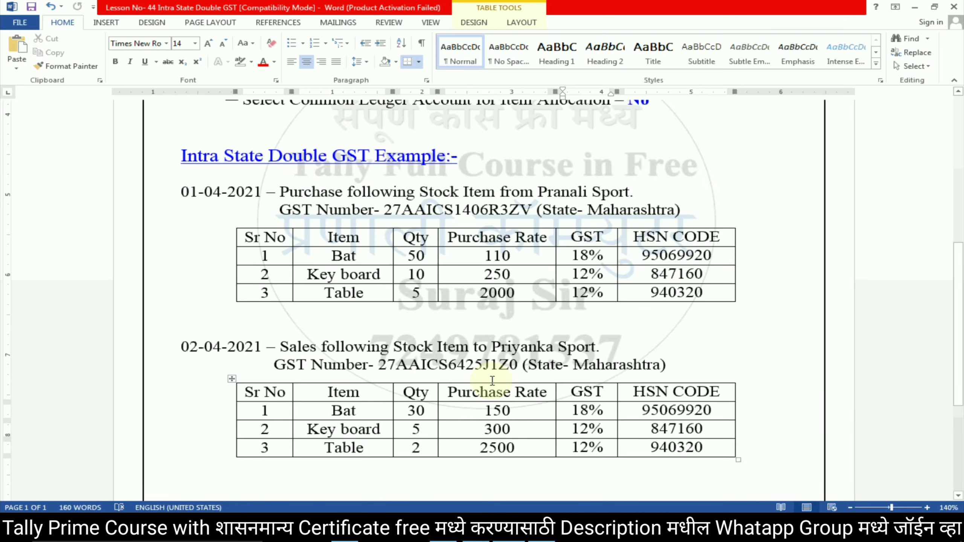
pyautogui.hotkey('alt', 'Tab')
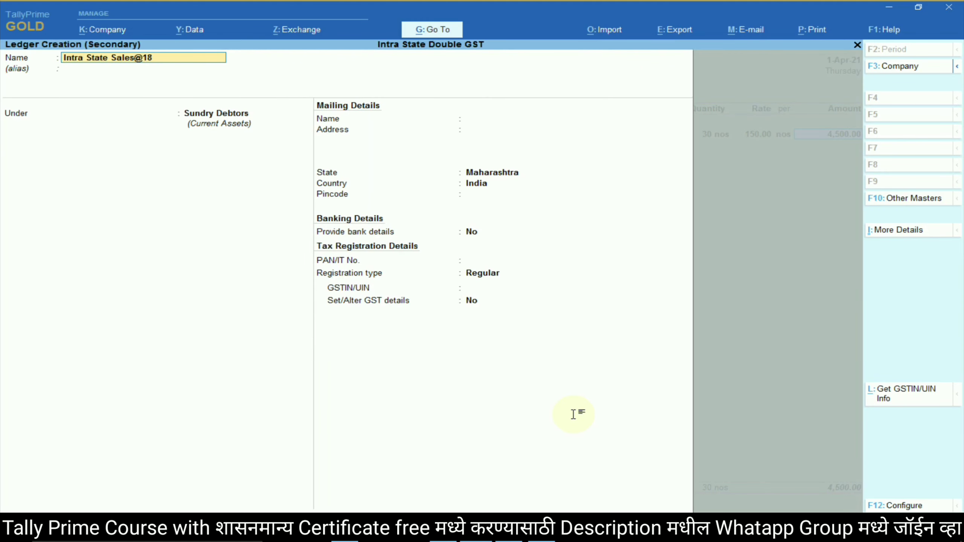
pyautogui.press('Return')
pyautogui.press('Return')
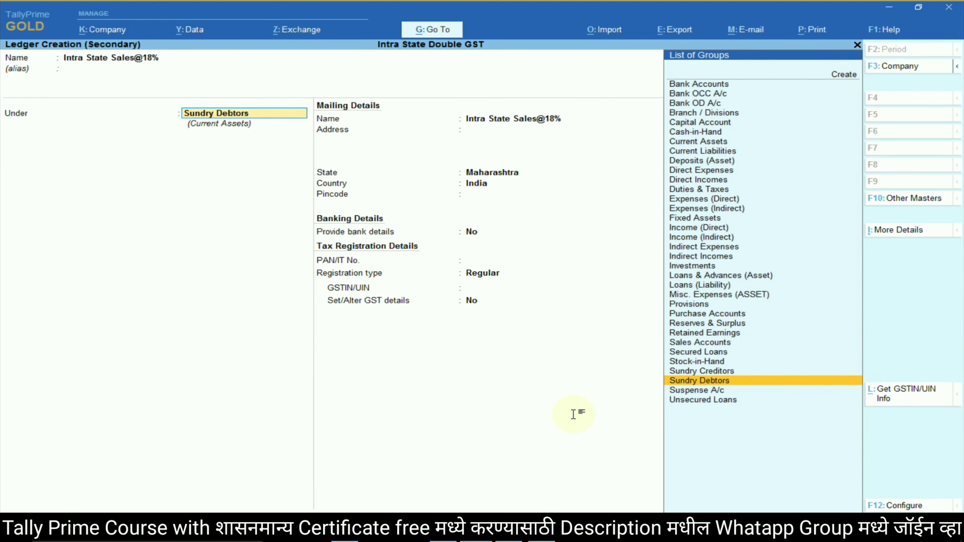
pyautogui.write('Sales')
pyautogui.press('Return')
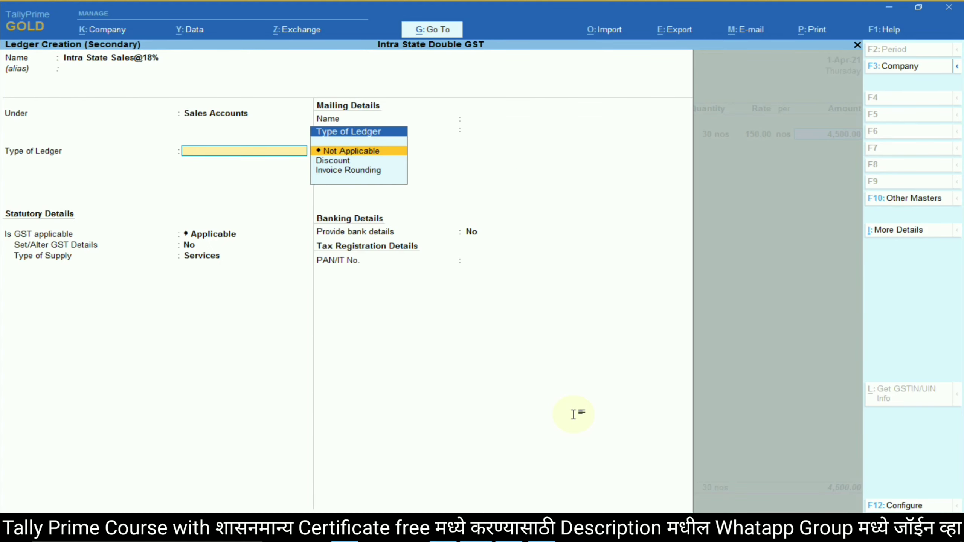
pyautogui.press('Down')
pyautogui.press('Up')
pyautogui.press('Return')
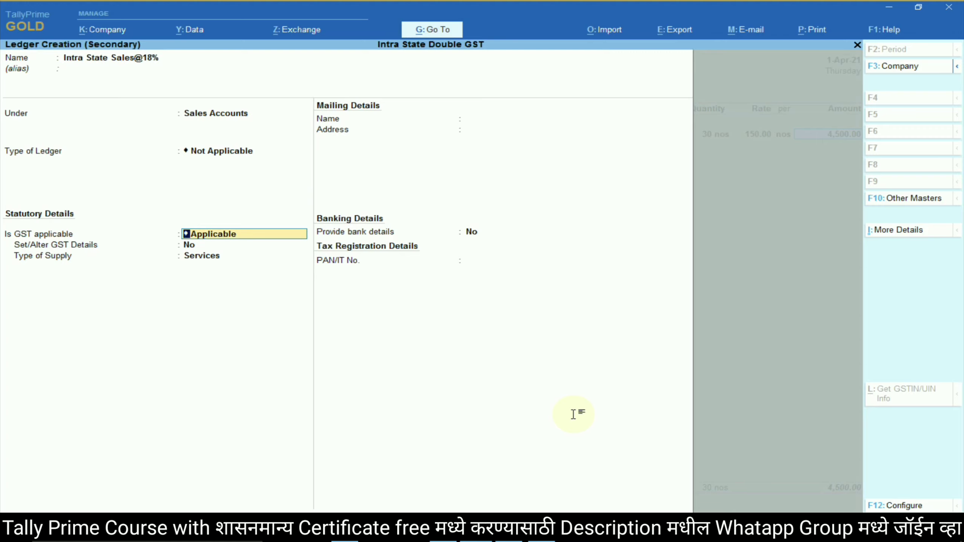
# Make the ledger GST applicable: Sales Taxable, 18% integrated tax, supply type Goods.
pyautogui.press('Return')
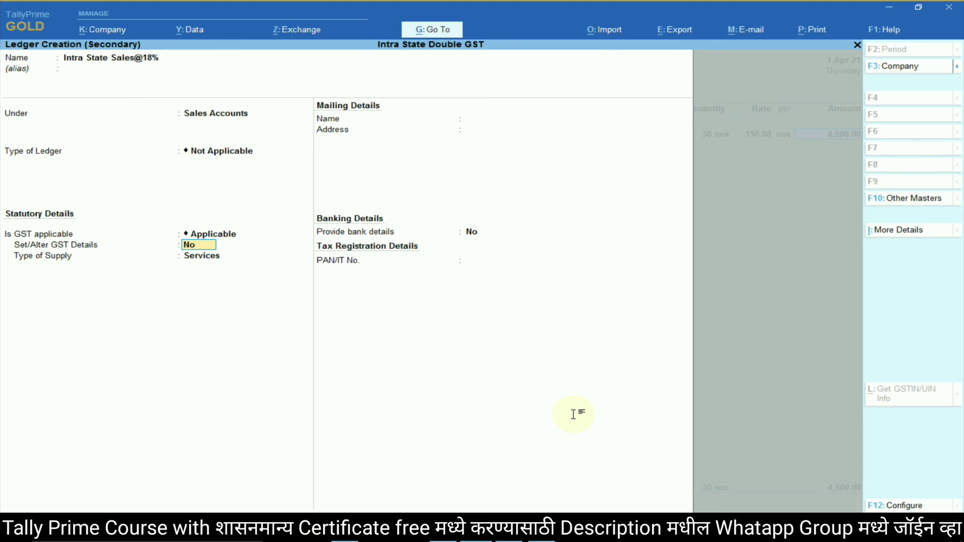
pyautogui.write('yes')
pyautogui.press('Return')
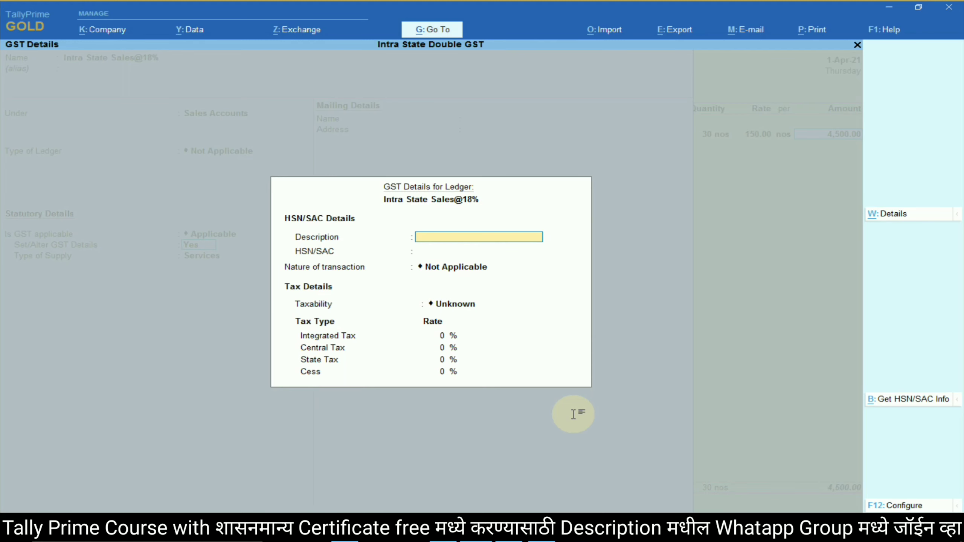
pyautogui.press('Return')
pyautogui.press('Return')
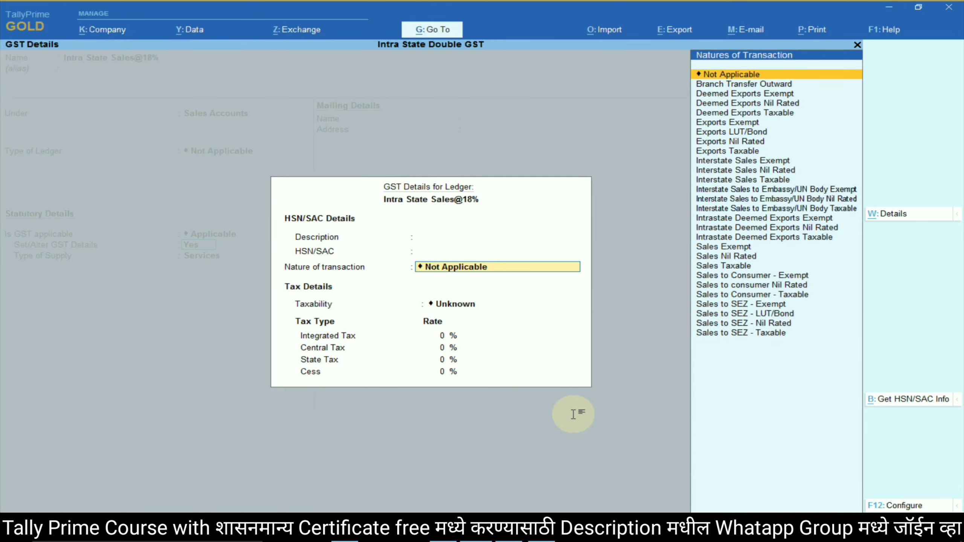
pyautogui.write('p')
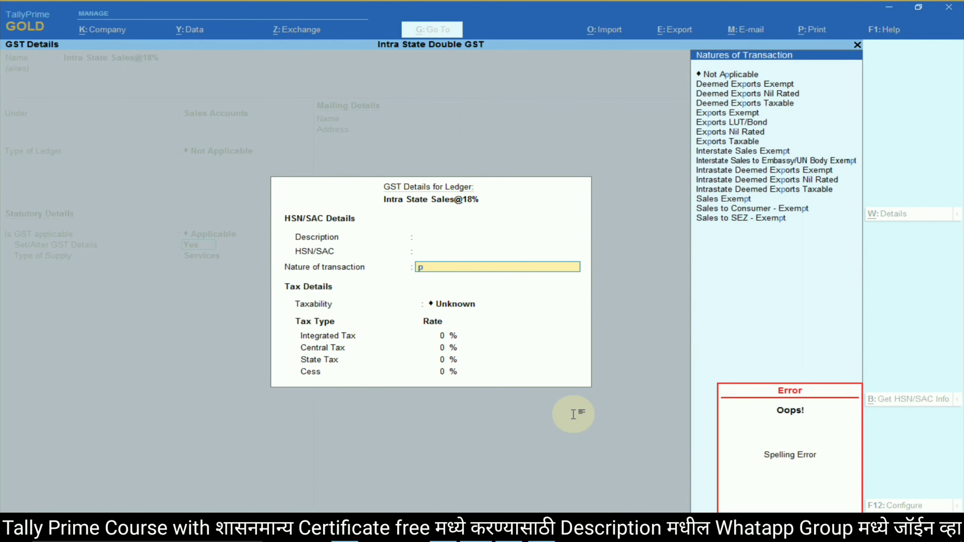
pyautogui.press('BackSpace')
pyautogui.write('sal')
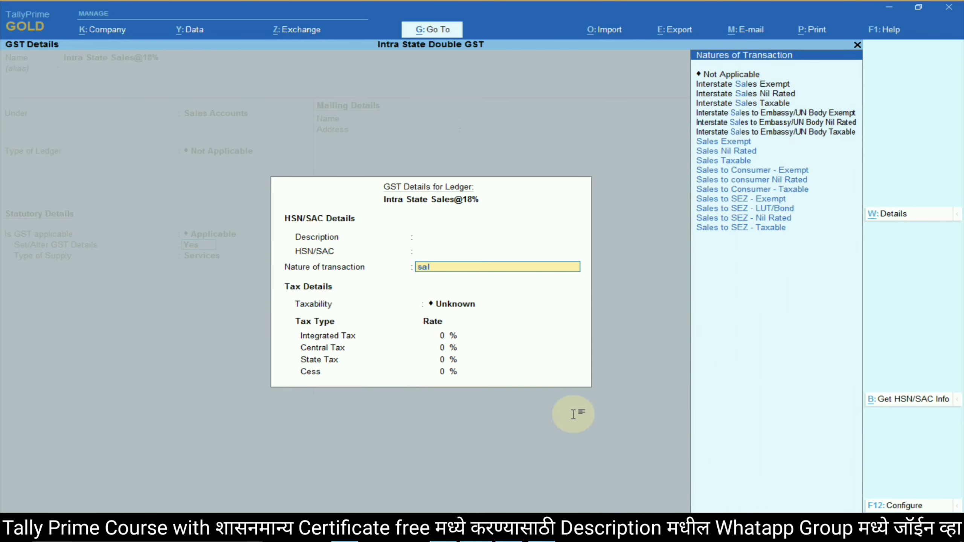
pyautogui.write('es')
pyautogui.press('Down')
pyautogui.press('Down')
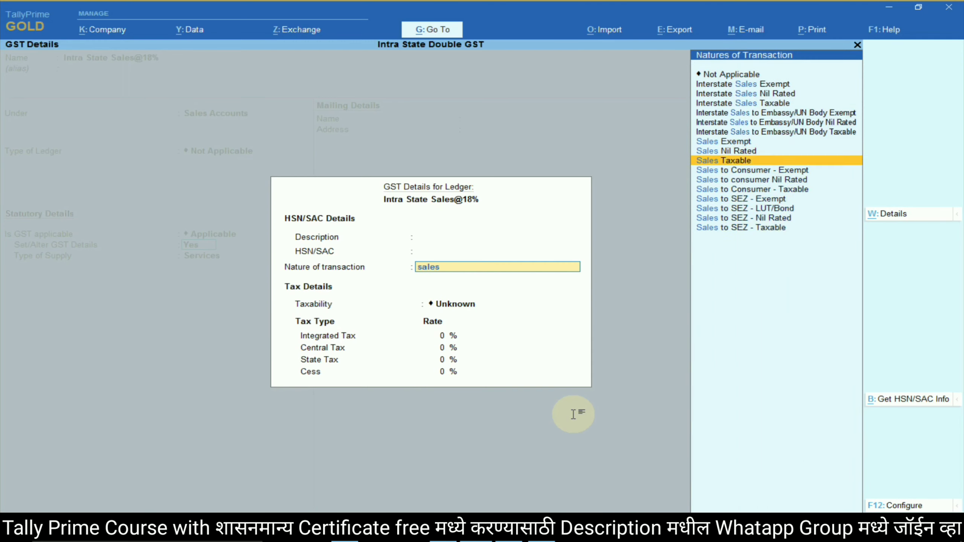
pyautogui.press('Return')
pyautogui.write('18')
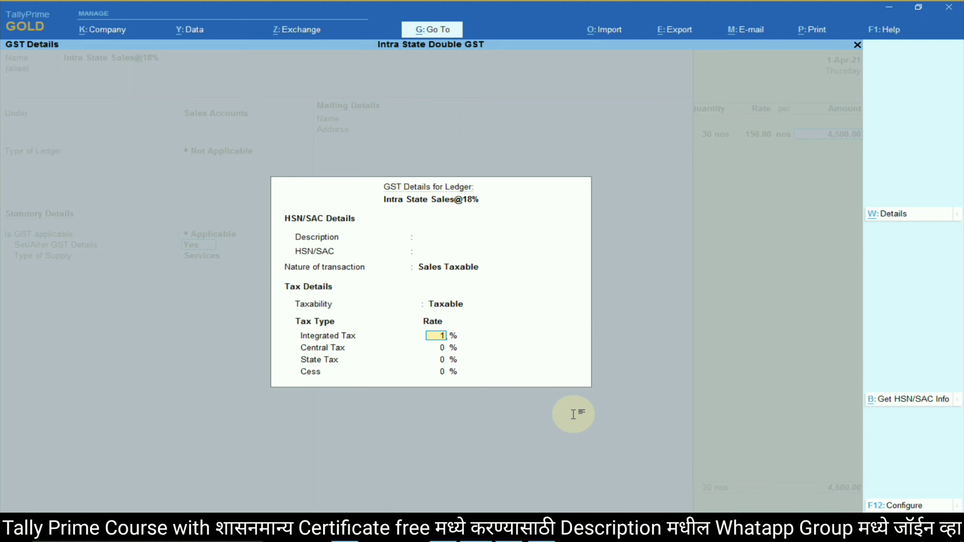
pyautogui.press('Return')
pyautogui.press('Return')
pyautogui.press('Return')
pyautogui.press('Return')
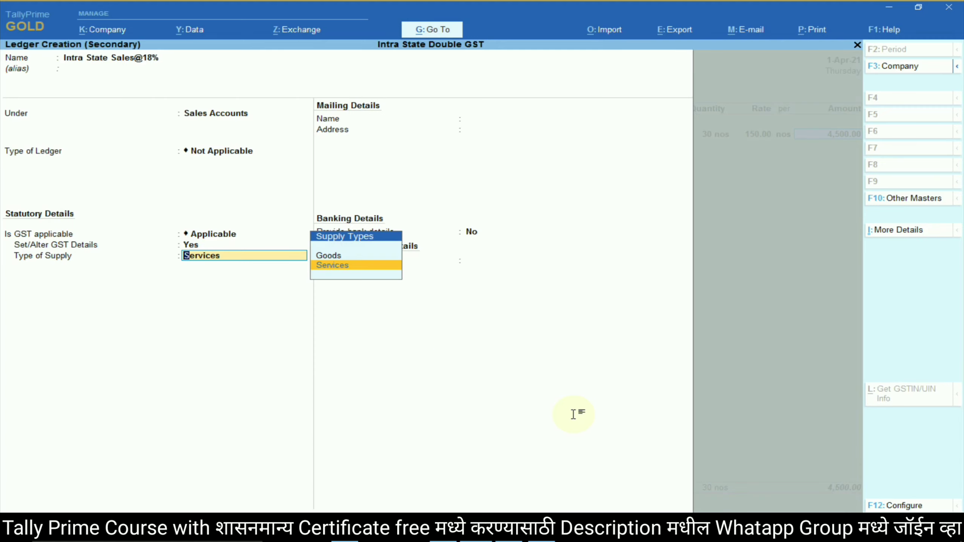
pyautogui.press('Up')
pyautogui.press('Return')
pyautogui.press('Return')
pyautogui.press('Return')
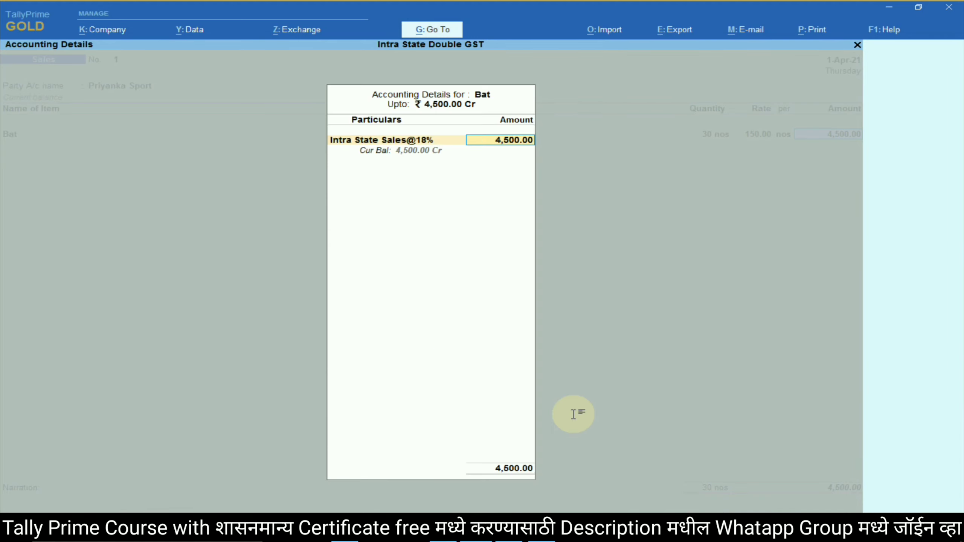
pyautogui.press('Return')
# Add Key board to the sales voucher, 5 nos at a rate of 300.
pyautogui.hotkey('alt', 'Tab')
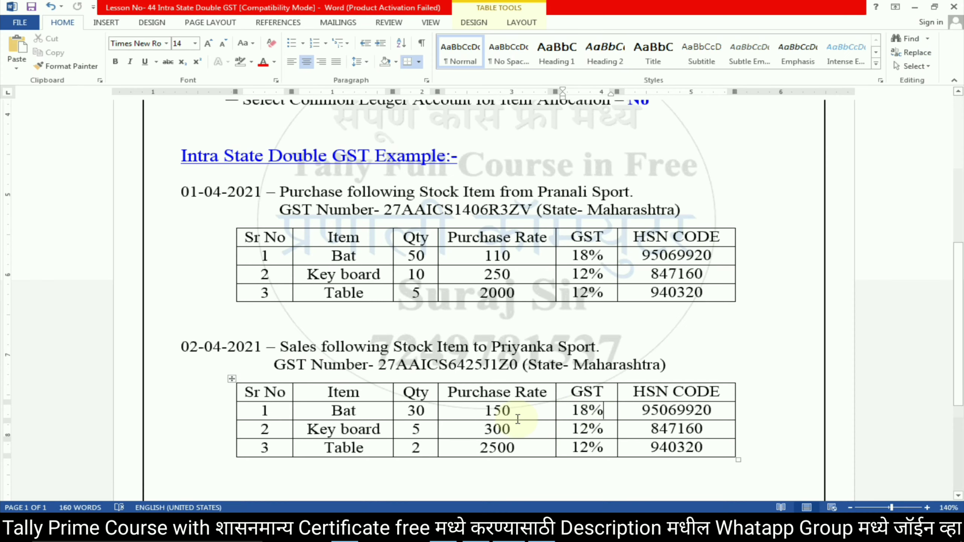
pyautogui.hotkey('alt', 'Tab')
pyautogui.write('Key')
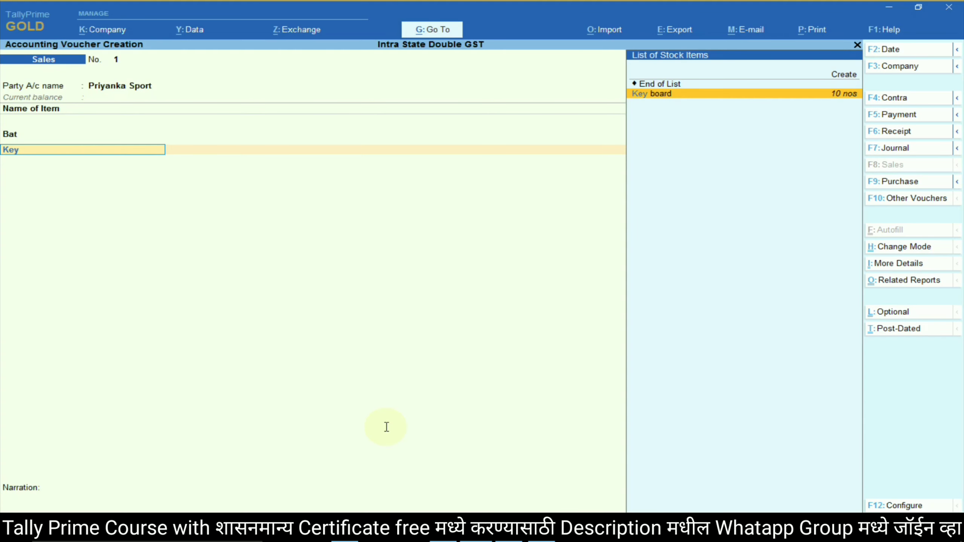
pyautogui.press('Return')
pyautogui.write('5')
pyautogui.press('Return')
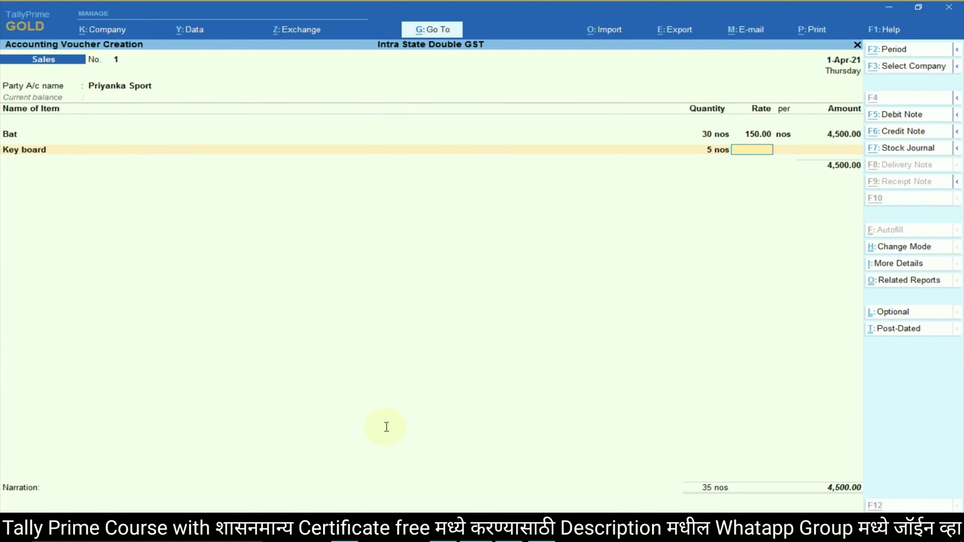
pyautogui.hotkey('alt', 'Tab')
pyautogui.hotkey('alt', 'Tab')
pyautogui.write('300')
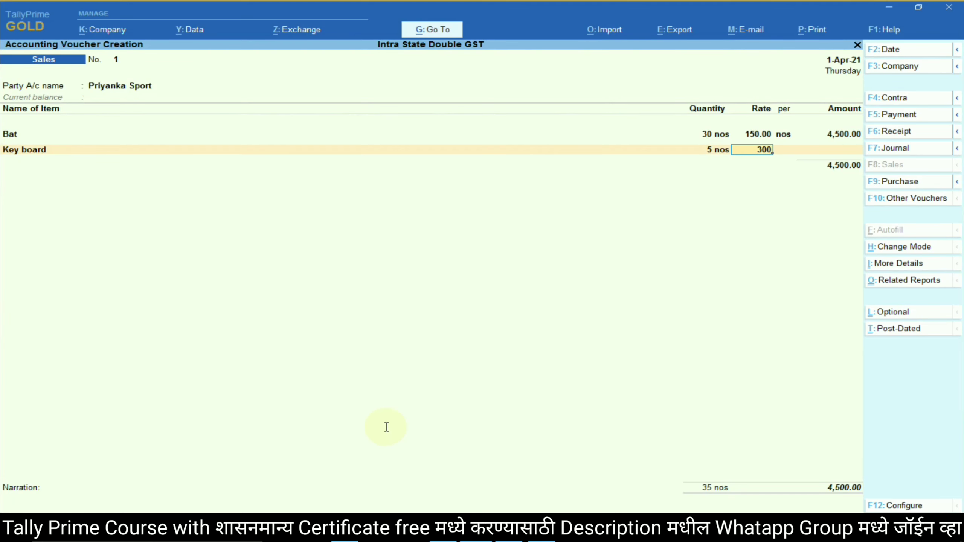
pyautogui.press('Return')
pyautogui.press('Return')
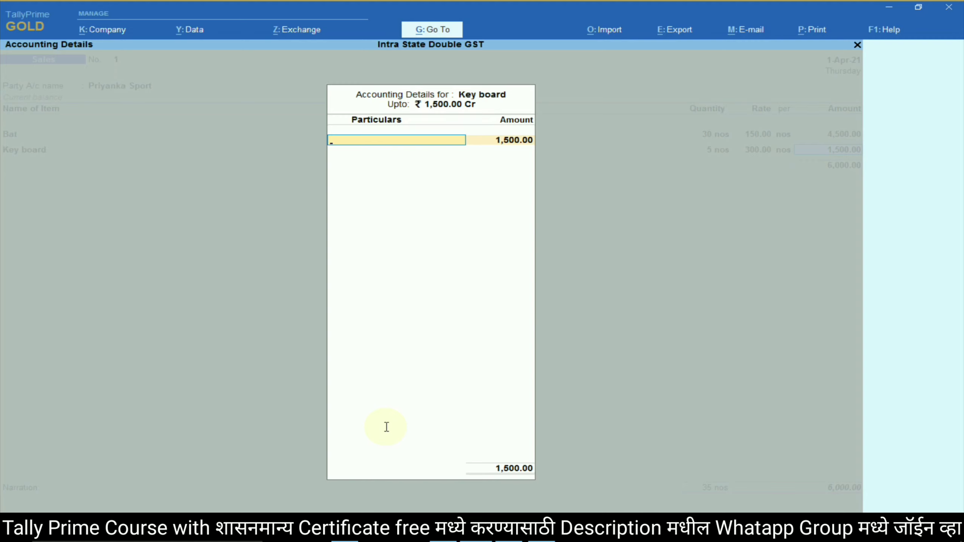
# Create ledger 'Intra State Sales@12%' under Sales Accounts with ledger type Not Applicable, GST applicable.
pyautogui.hotkey('alt', 'c')
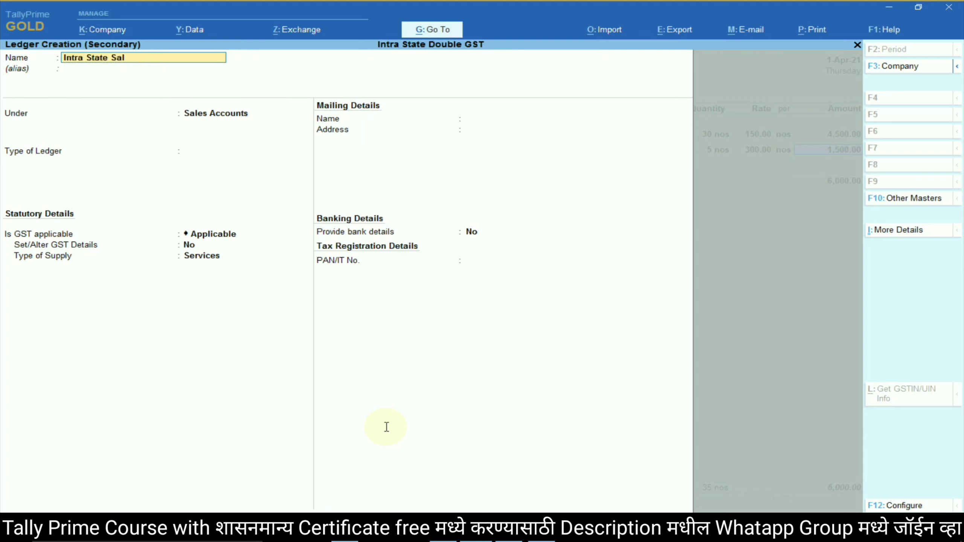
pyautogui.write('@12%')
pyautogui.press('Return')
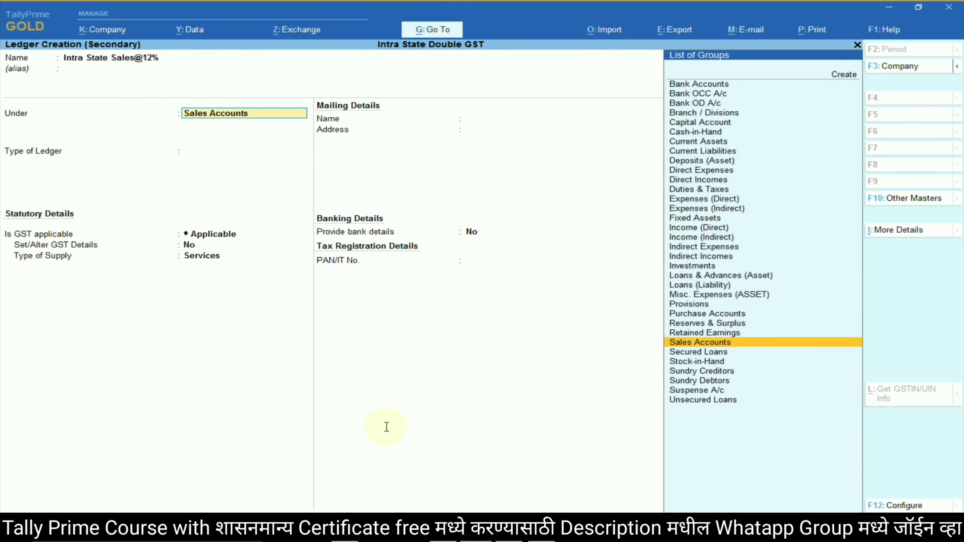
pyautogui.press('Return')
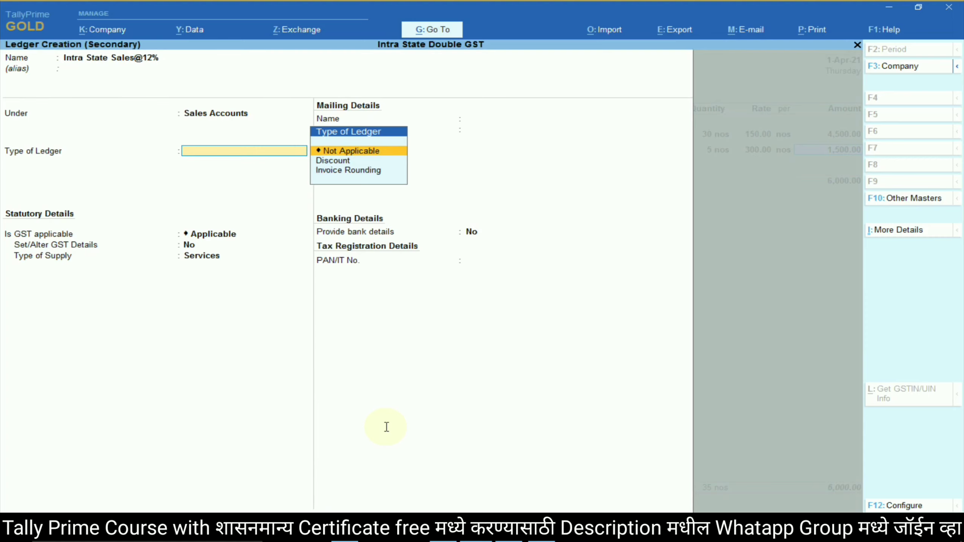
pyautogui.press('Return')
pyautogui.press('Return')
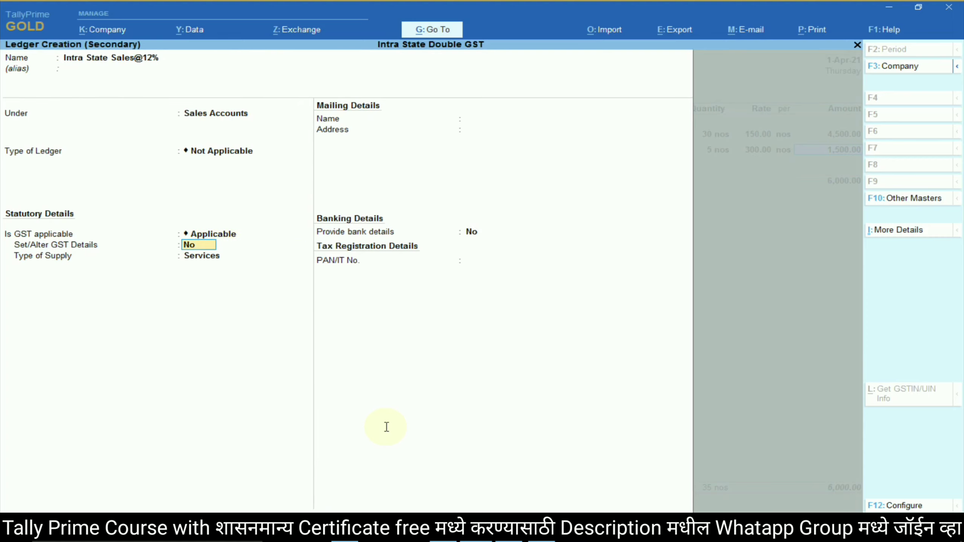
pyautogui.write('yes')
pyautogui.press('Return')
# Set Sales Taxable at 12% for Goods, save the ledger, and allocate Key board's 1,500.00 to it.
pyautogui.press('Return')
pyautogui.press('Return')
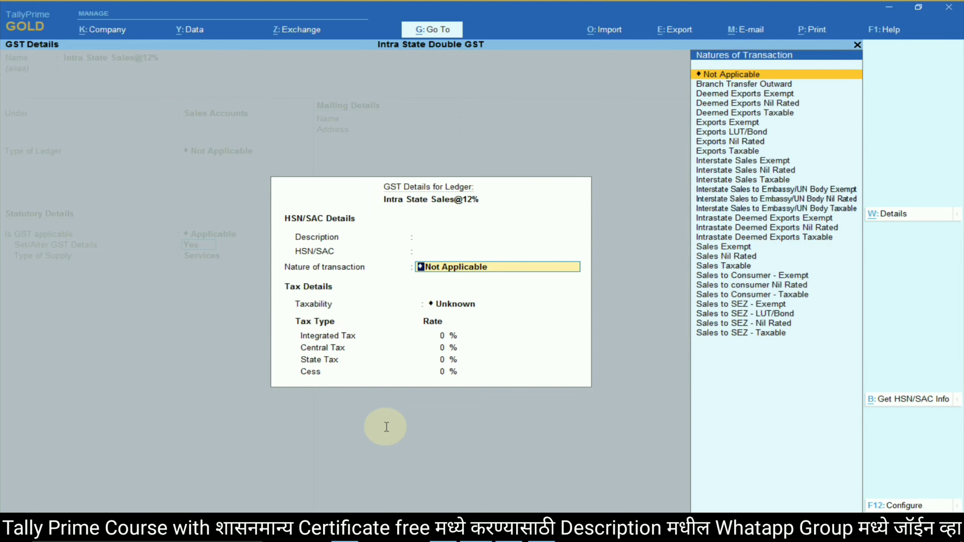
pyautogui.write('Sales')
pyautogui.press('Down')
pyautogui.press('Down')
pyautogui.press('Return')
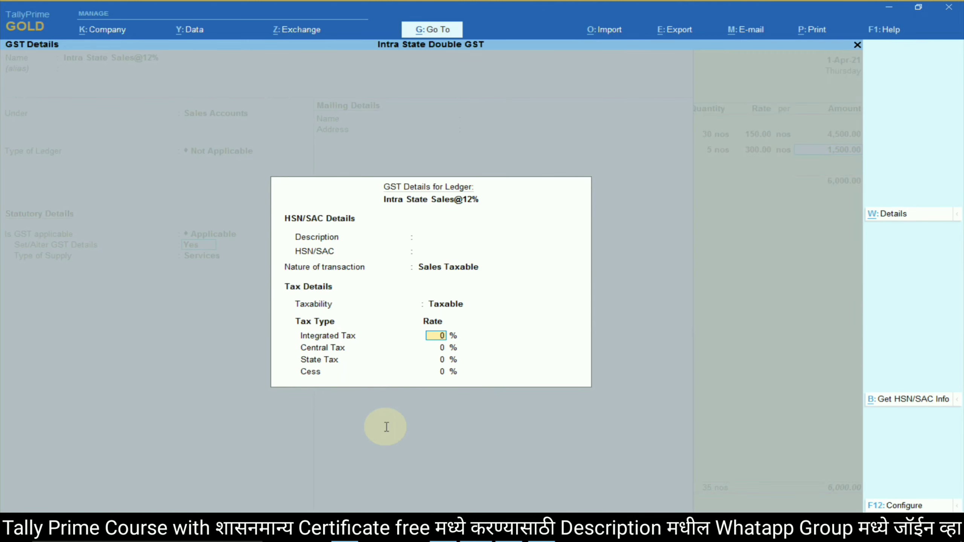
pyautogui.write('12')
pyautogui.press('Return')
pyautogui.press('Return')
pyautogui.press('Return')
pyautogui.press('Return')
pyautogui.press('Up')
pyautogui.press('Return')
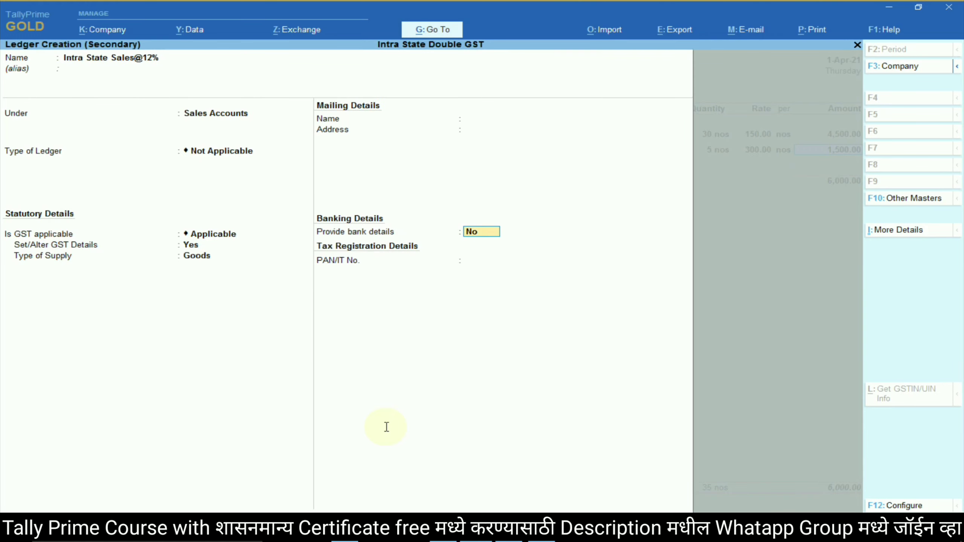
pyautogui.hotkey('ctrl', 'a')
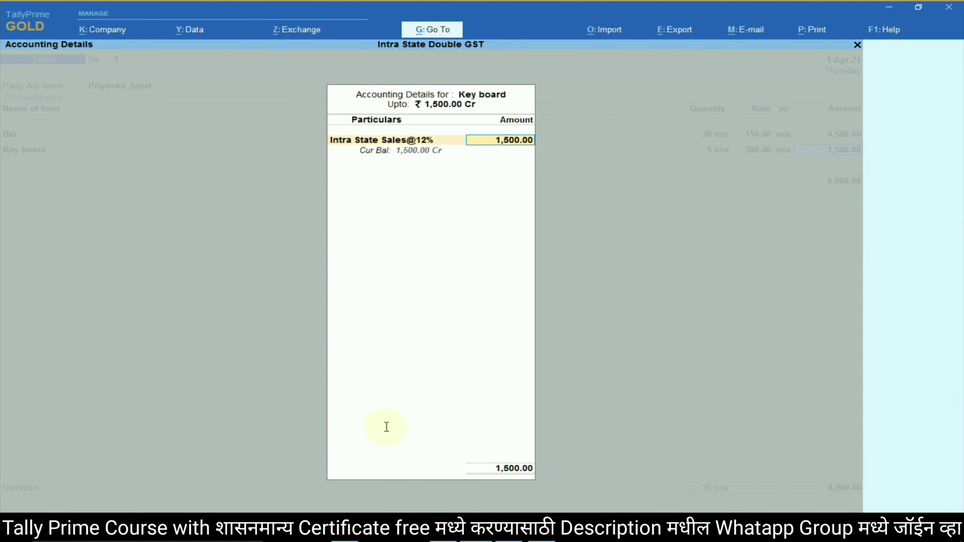
pyautogui.press('Return')
# Add Table to the sales voucher, 2 nos at a rate of 2,500.
pyautogui.hotkey('alt', 'Tab')
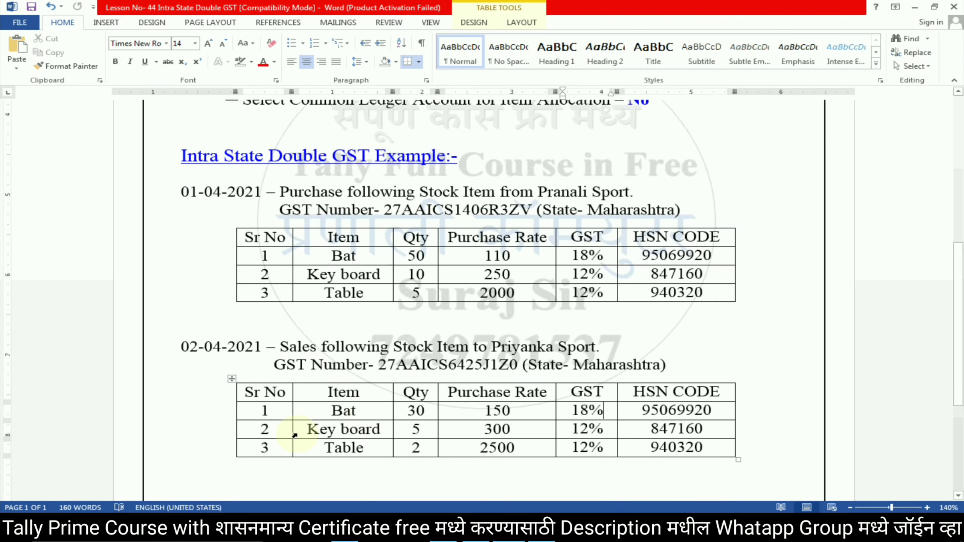
pyautogui.doubleClick(338, 449)
pyautogui.hotkey('alt', 'Tab')
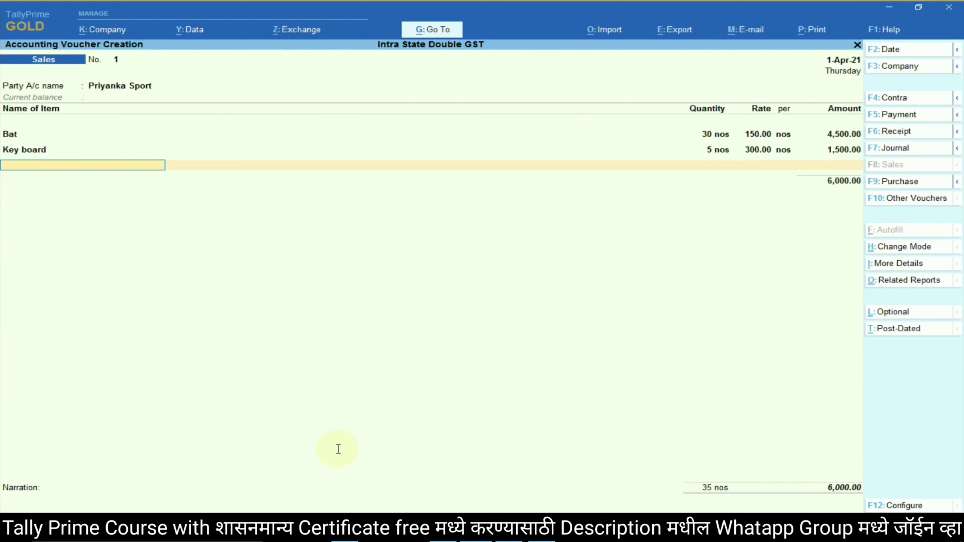
pyautogui.write('Ta')
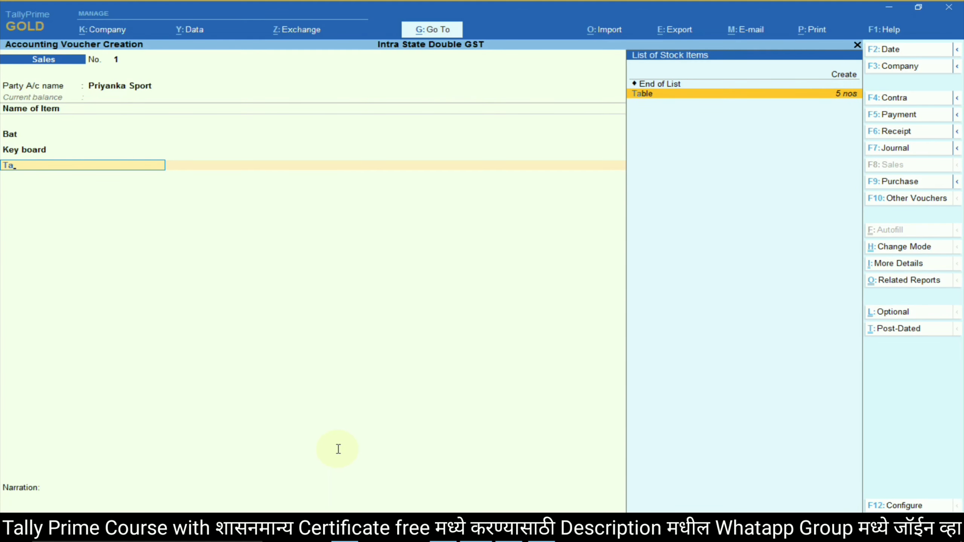
pyautogui.press('Return')
pyautogui.press('Return')
pyautogui.hotkey('alt', 'Tab')
pyautogui.hotkey('alt', 'Tab')
pyautogui.write('25000')
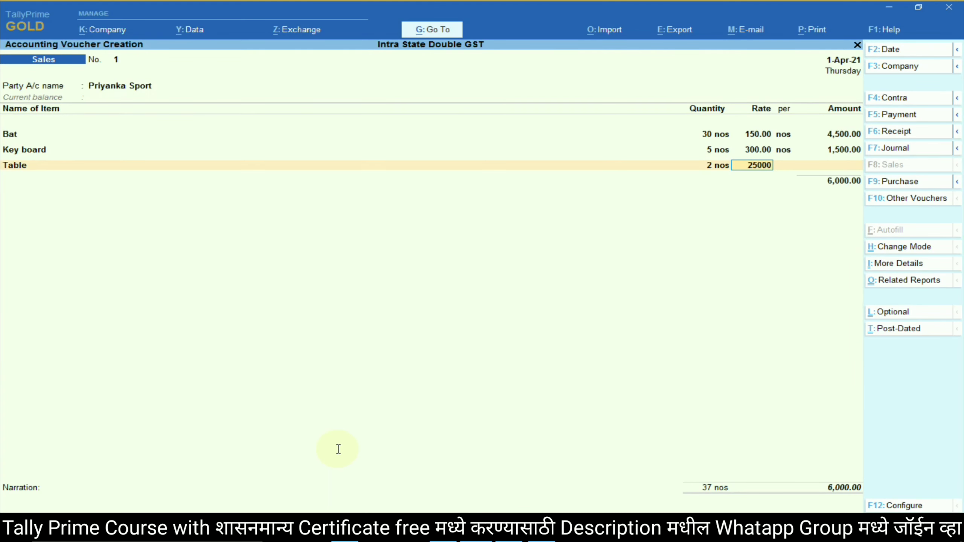
pyautogui.press('BackSpace')
pyautogui.press('Return')
pyautogui.press('Return')
pyautogui.press('Return')
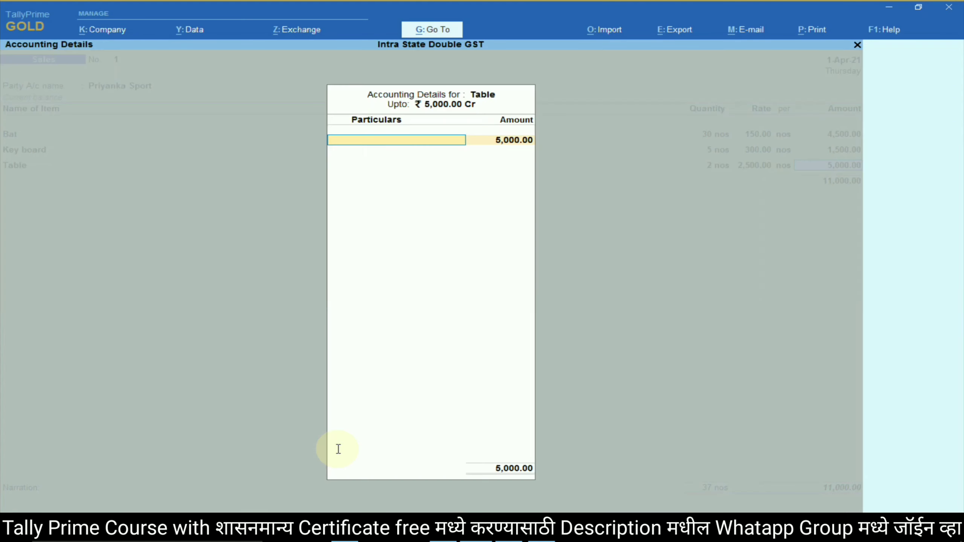
# Allocate Table's 5,000.00 to Intra State Sales@12% and return to the voucher.
pyautogui.hotkey('alt', 'Tab')
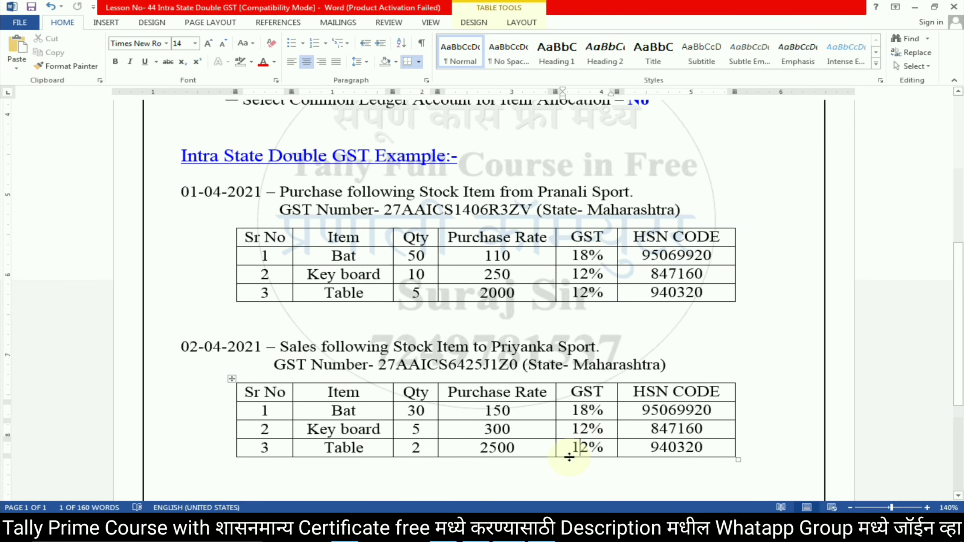
pyautogui.hotkey('alt', 'Tab')
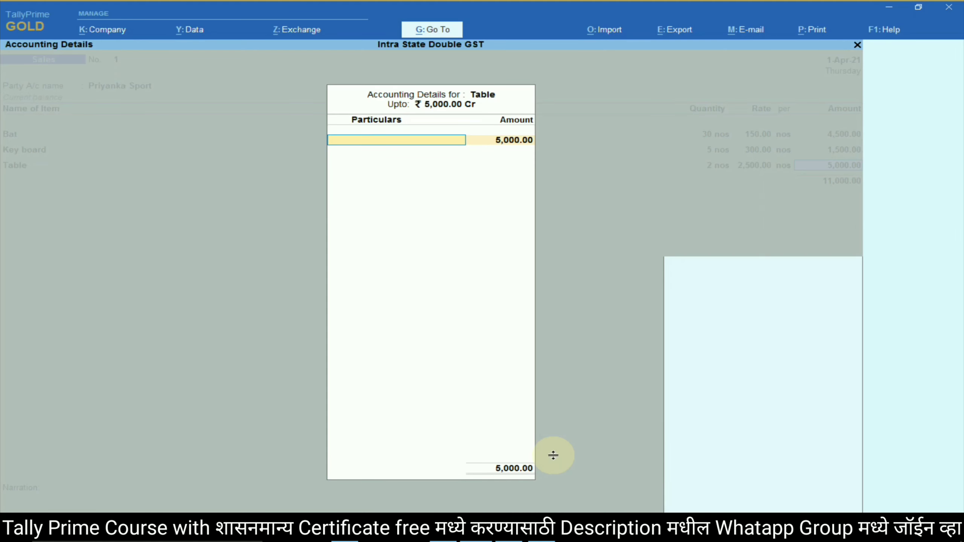
pyautogui.write('Sales')
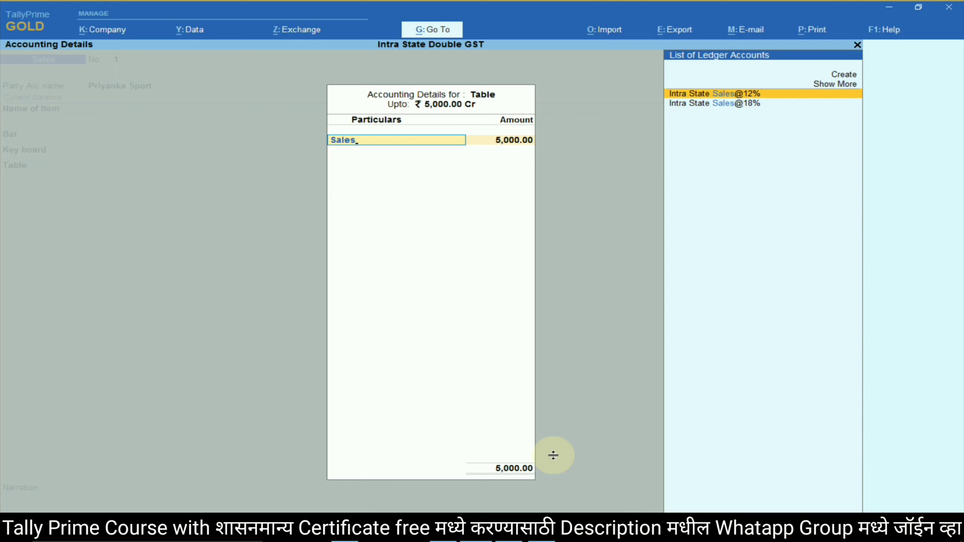
pyautogui.press('Down')
pyautogui.press('Up')
pyautogui.press('Return')
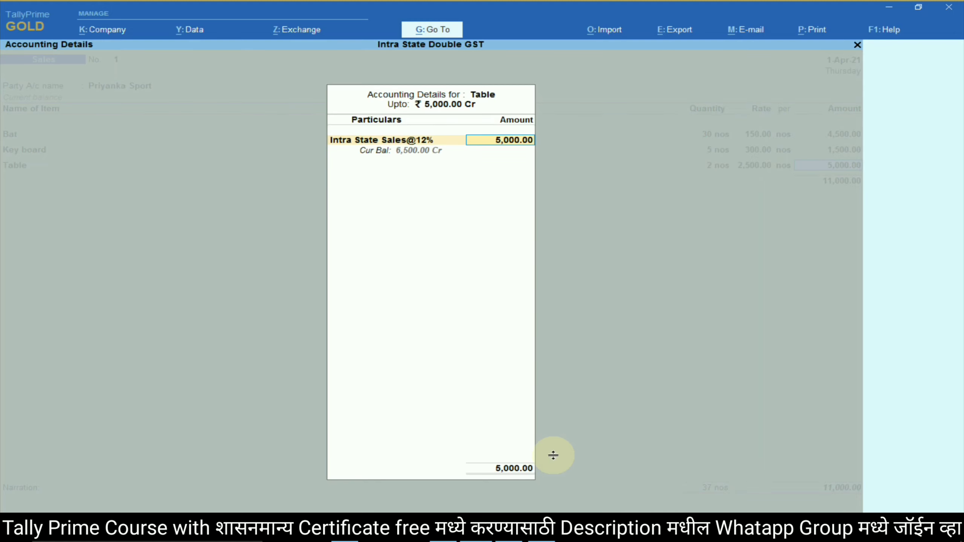
pyautogui.press('Return')
pyautogui.press('Return')
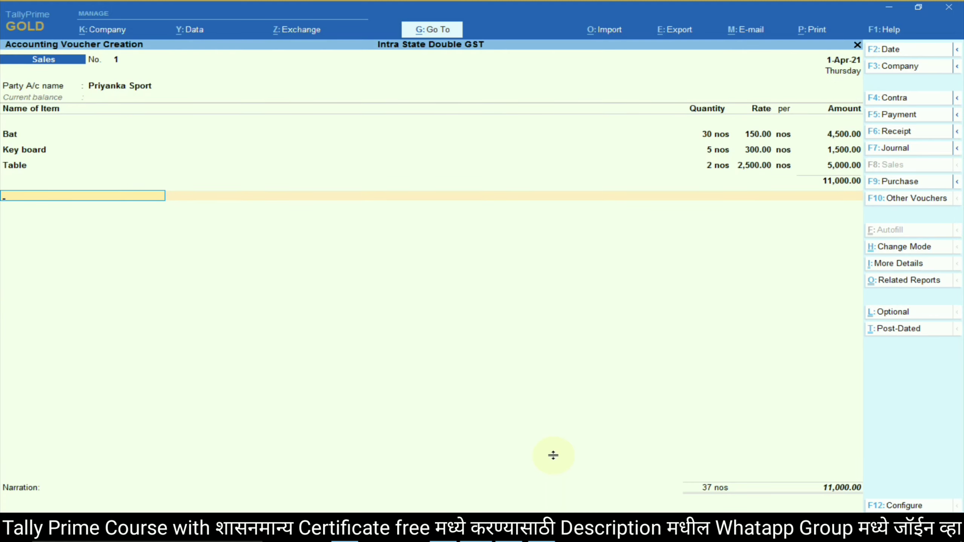
pyautogui.hotkey('alt', 'Tab')
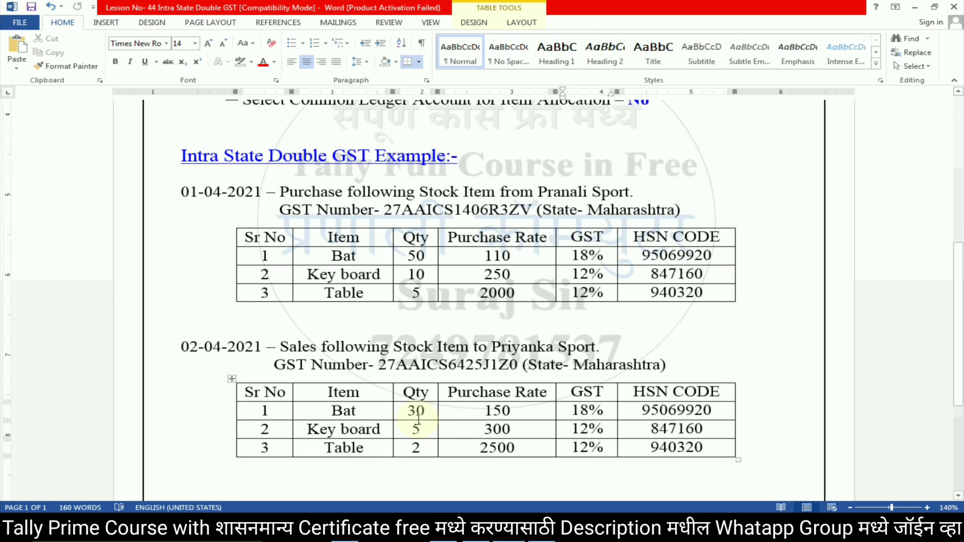
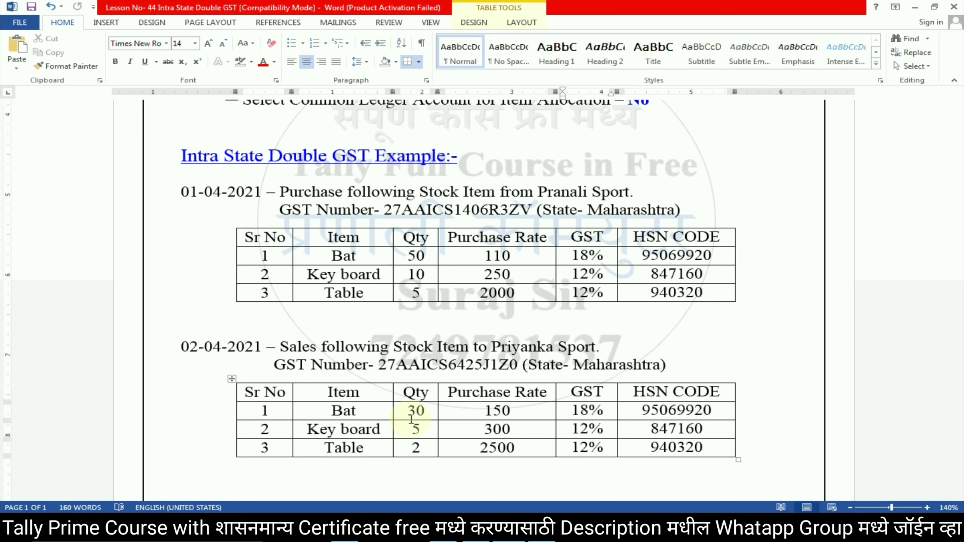
# Start a new ledger named 'Output CGS…' from the voucher and check the rates in the Word table.
pyautogui.hotkey('alt', 'Tab')
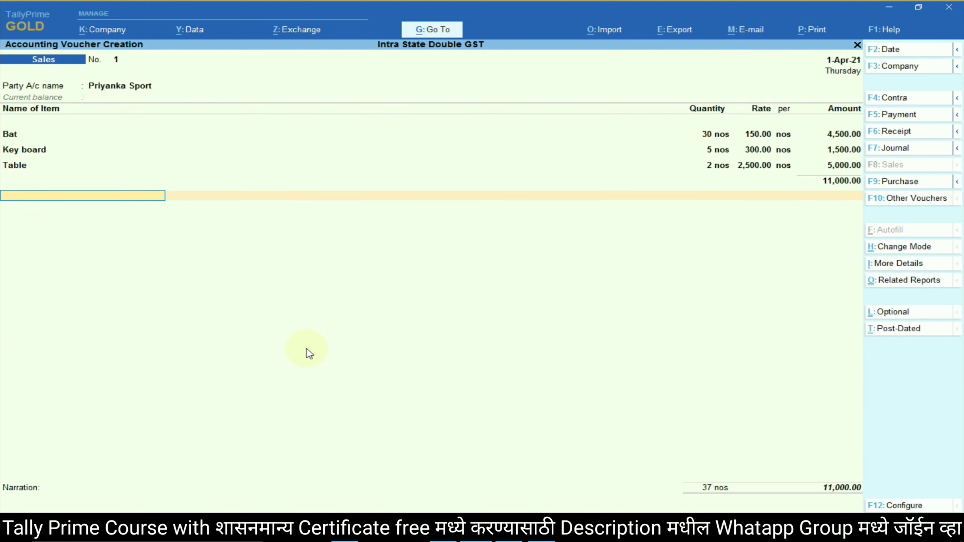
pyautogui.hotkey('alt', 'c')
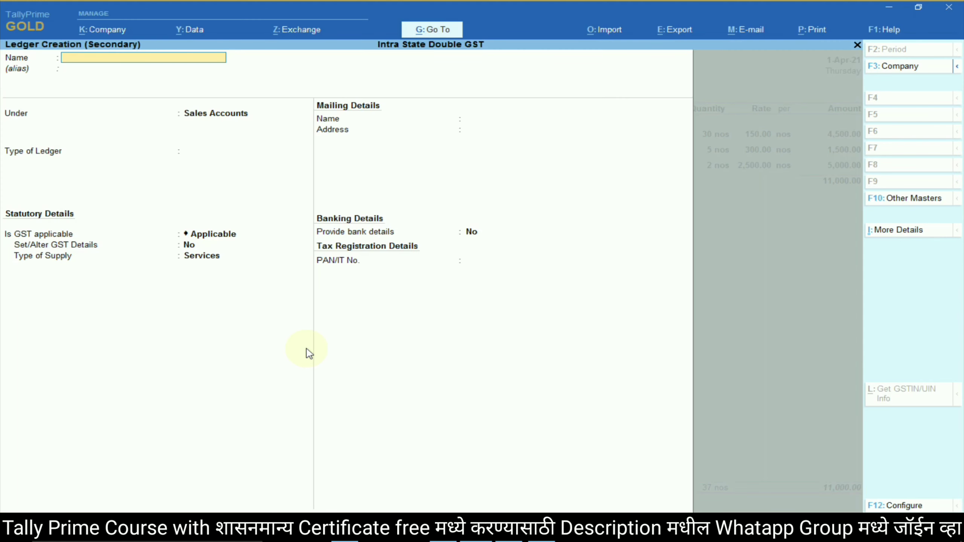
pyautogui.write('Output CGST@')
pyautogui.hotkey('alt', 'Tab')
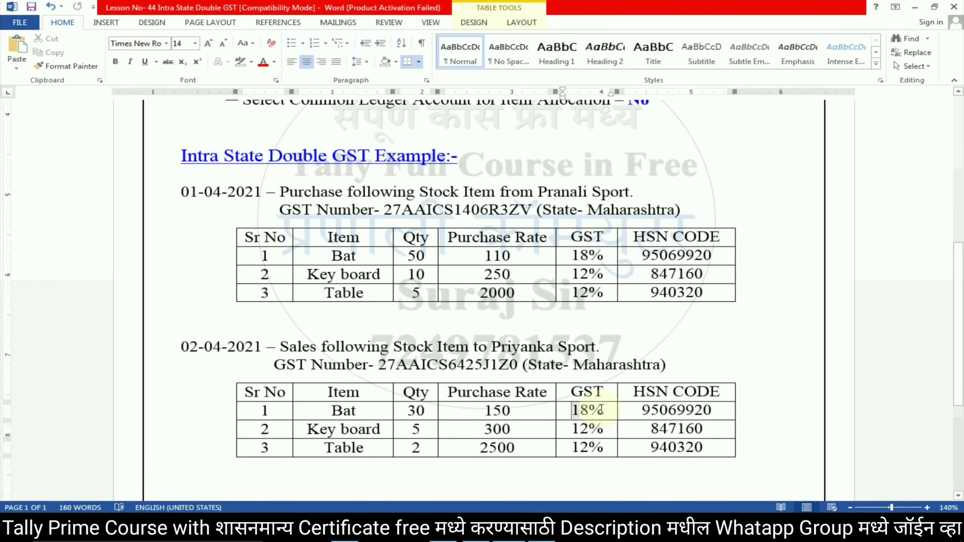
pyautogui.hotkey('alt', 'Tab')
# Name the ledger Output CGST@9% and place it under Duties & Taxes with GST as the duty type.
pyautogui.write('T@9')
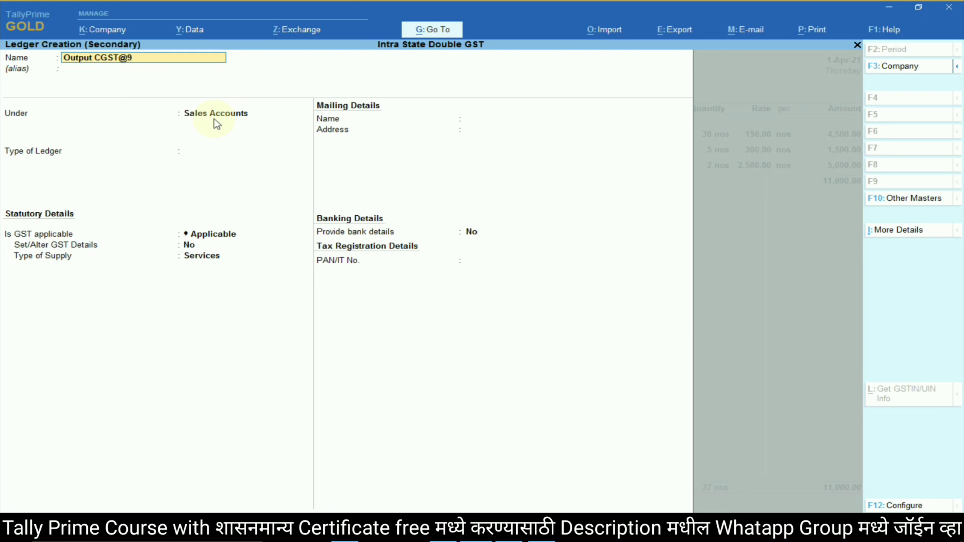
pyautogui.write('%')
pyautogui.press('Return')
pyautogui.press('Return')
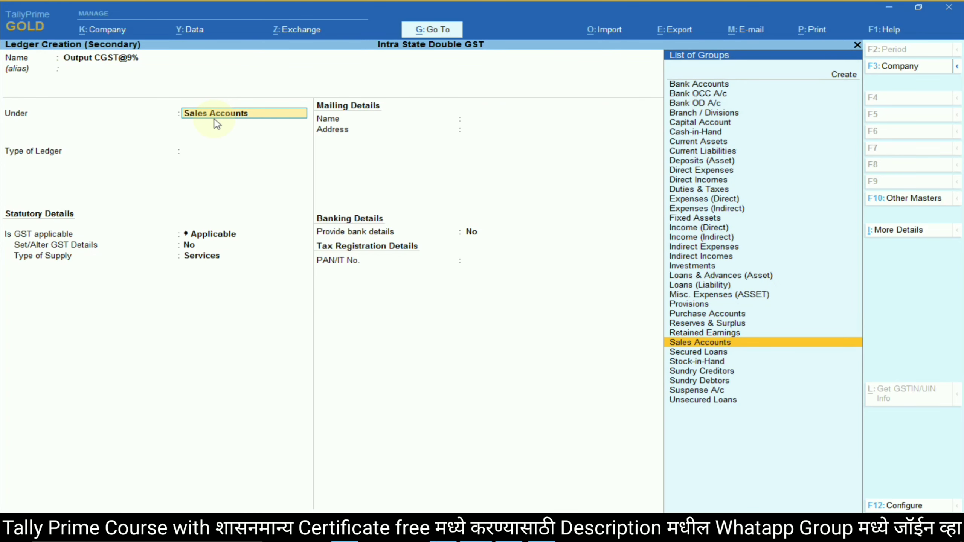
pyautogui.write('Dut')
pyautogui.press('Return')
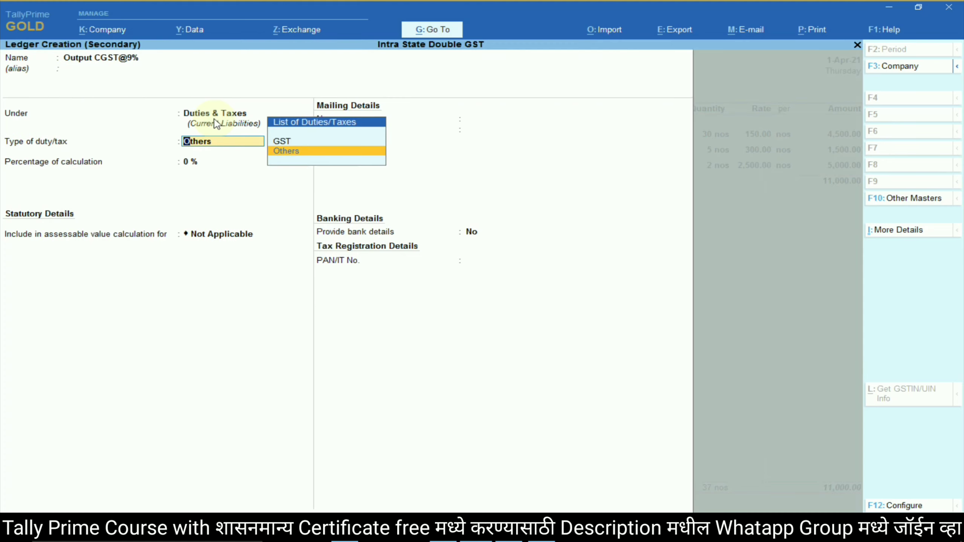
pyautogui.press('Up')
pyautogui.press('Return')
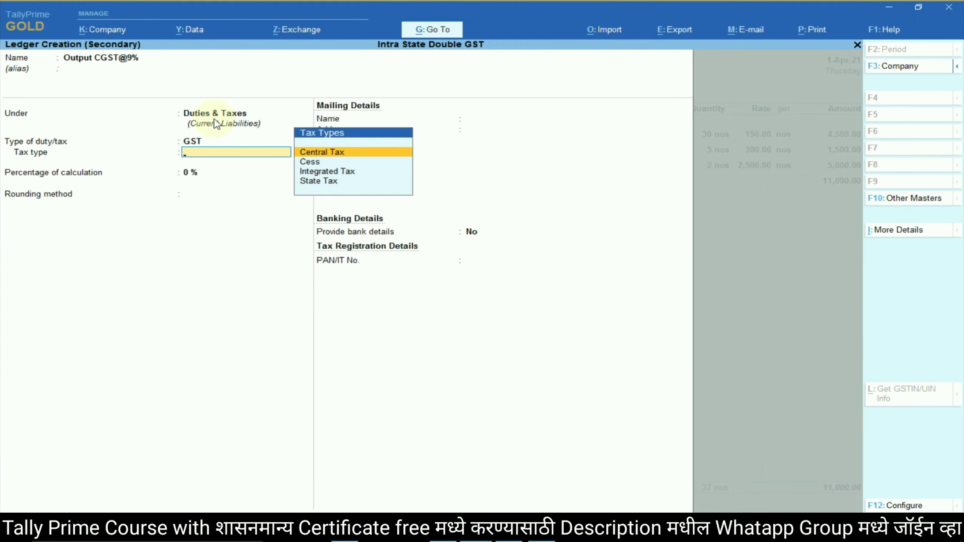
# Make it Central Tax at 9% with Normal Rounding, adding 405.00 to the voucher.
pyautogui.press('Return')
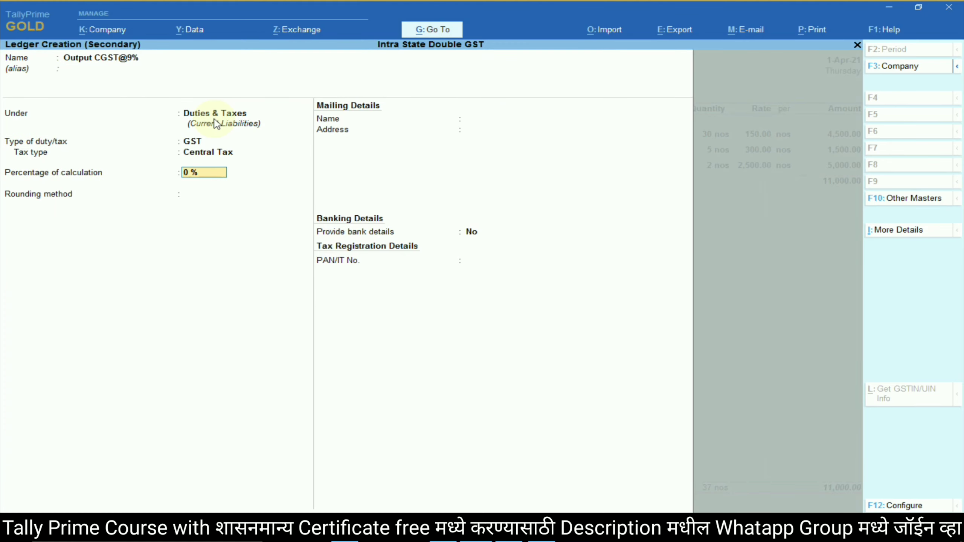
pyautogui.write('9')
pyautogui.press('Return')
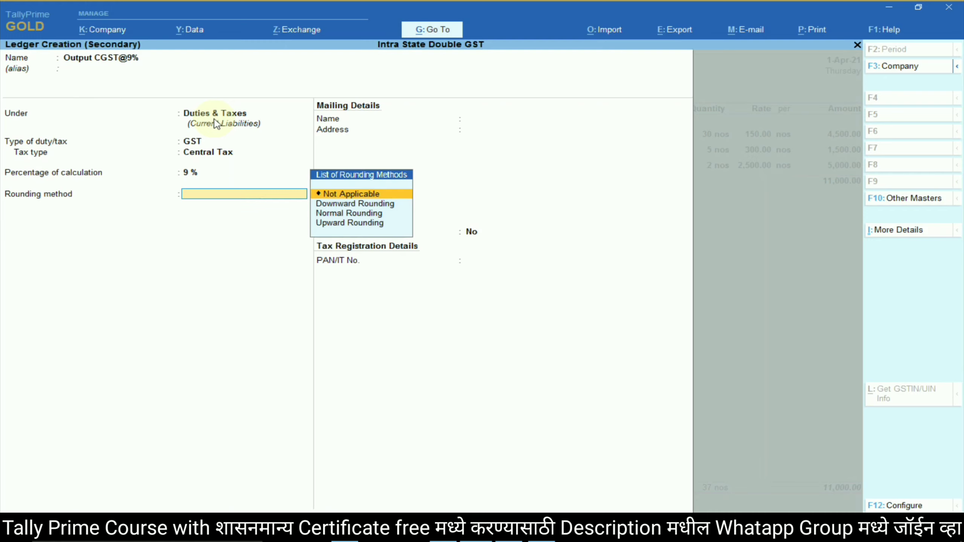
pyautogui.press('Down')
pyautogui.press('Down')
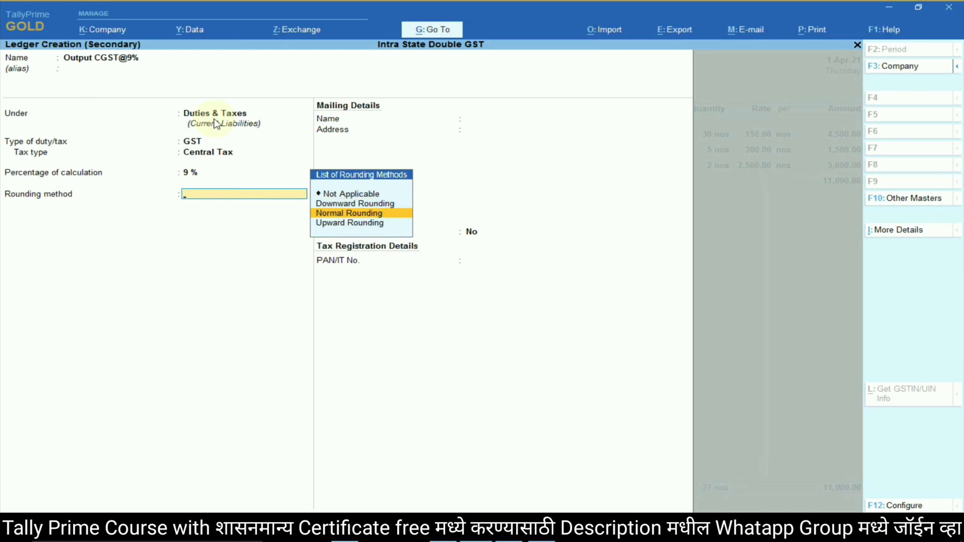
pyautogui.press('Return')
pyautogui.press('Return')
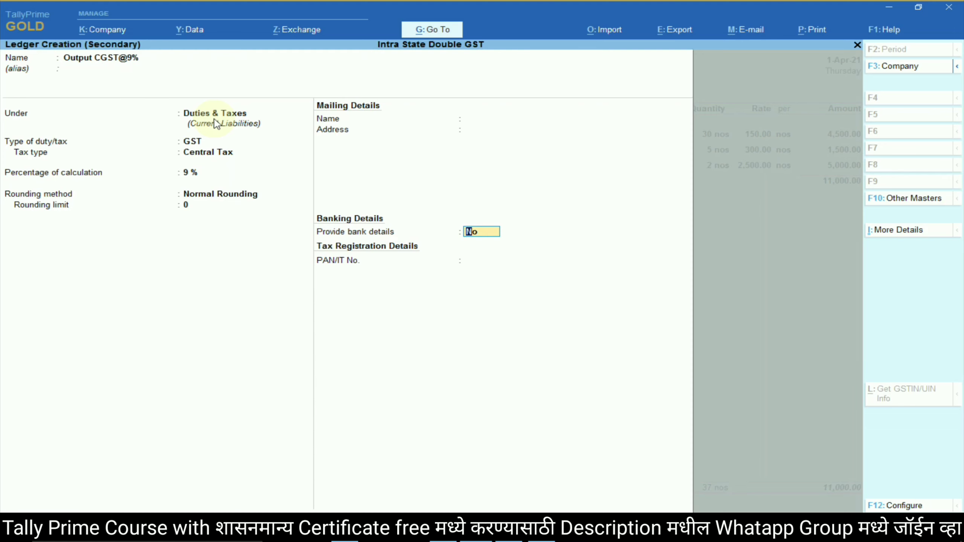
pyautogui.press('Return')
pyautogui.press('Return')
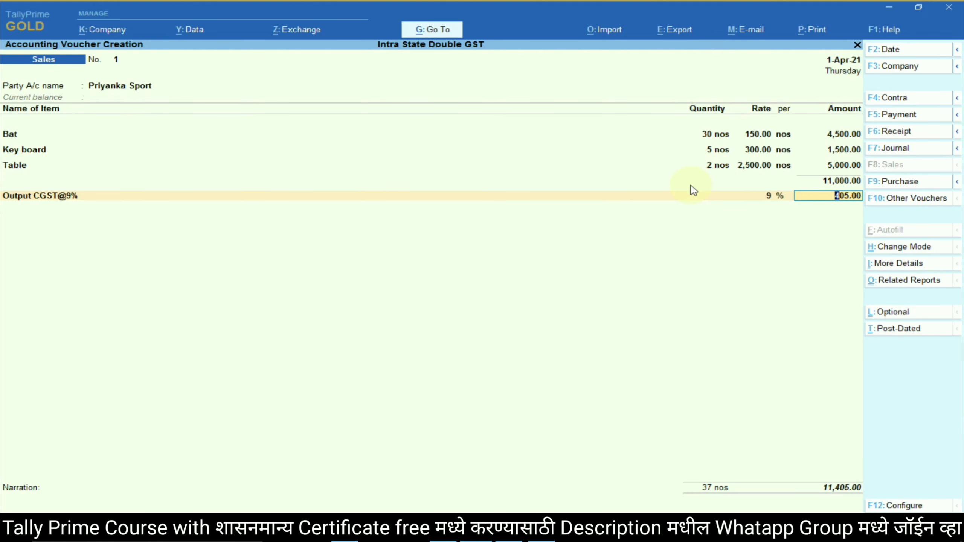
pyautogui.press('Return')
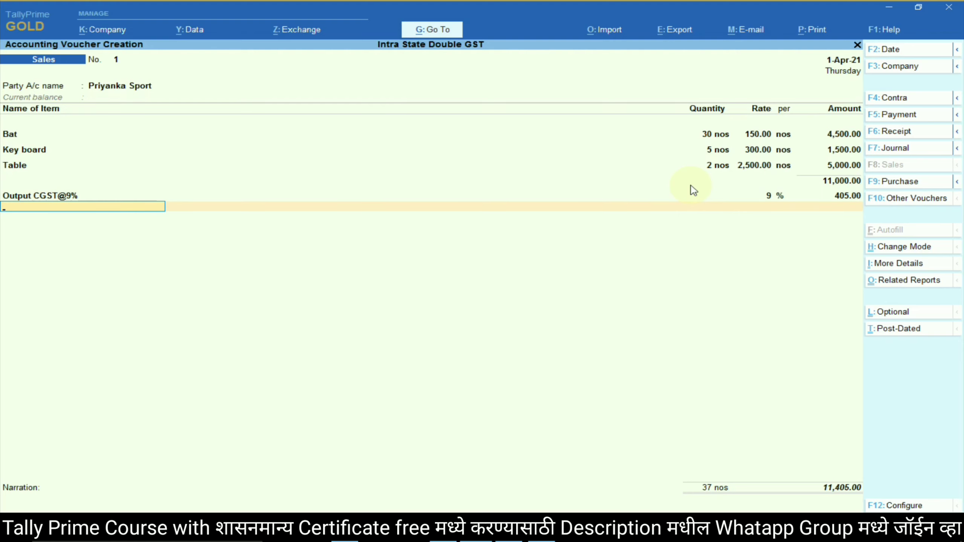
# Create a ledger Output SGST@9% under Duties & Taxes with GST as the duty type.
pyautogui.press('alt')
pyautogui.hotkey('alt', 'c')
pyautogui.write('Output')
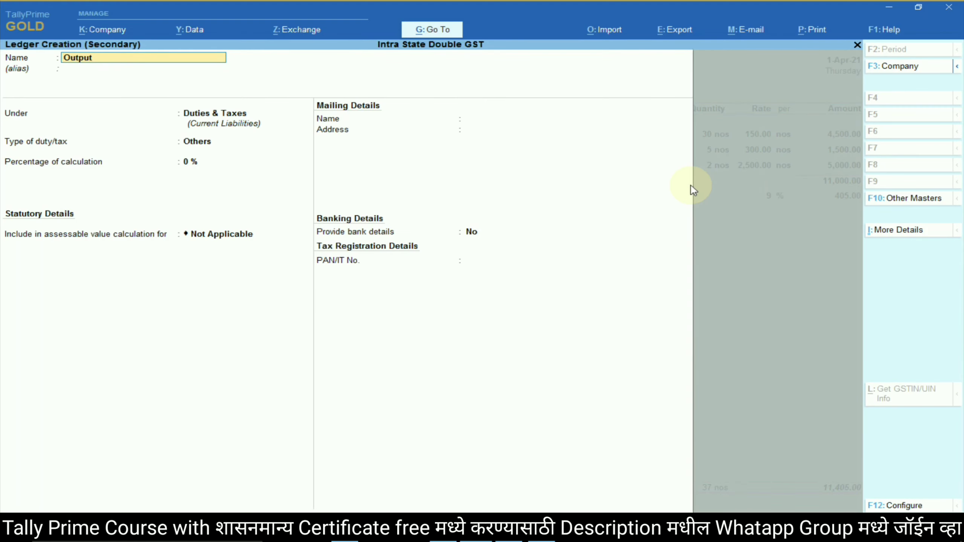
pyautogui.write(' SGST@9%')
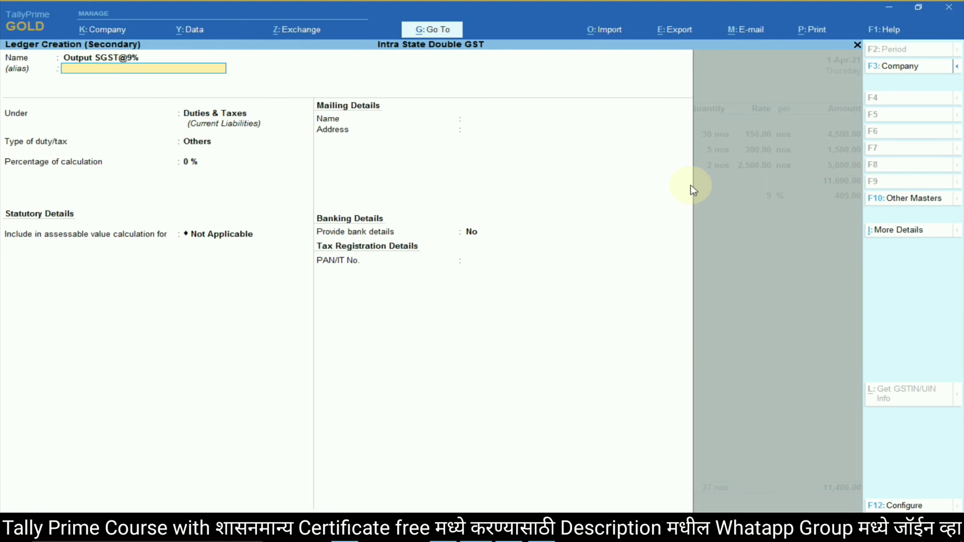
pyautogui.press('Return')
pyautogui.press('Return')
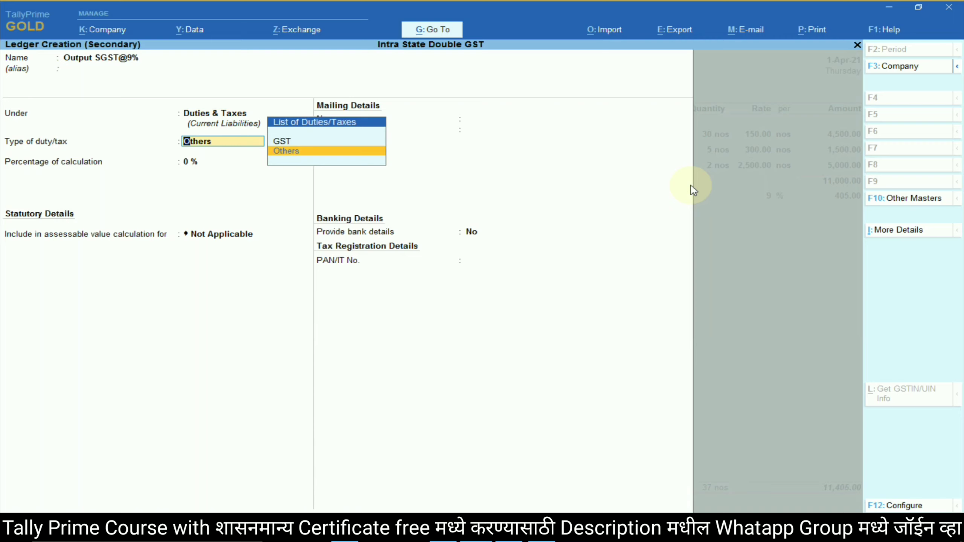
pyautogui.press('Up')
pyautogui.press('Return')
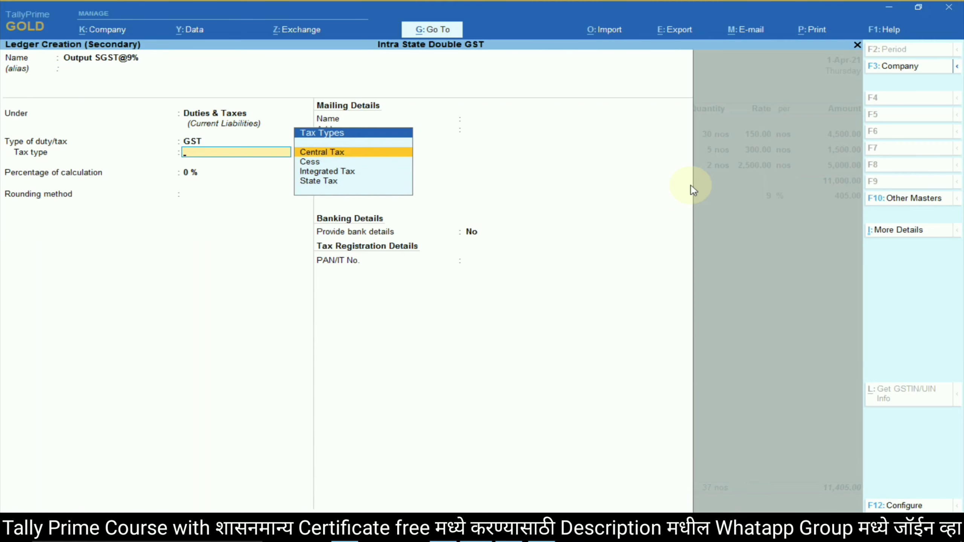
# Make it State Tax at 9%, Normal Rounding, rounding limit 0, and save it.
pyautogui.press('Down')
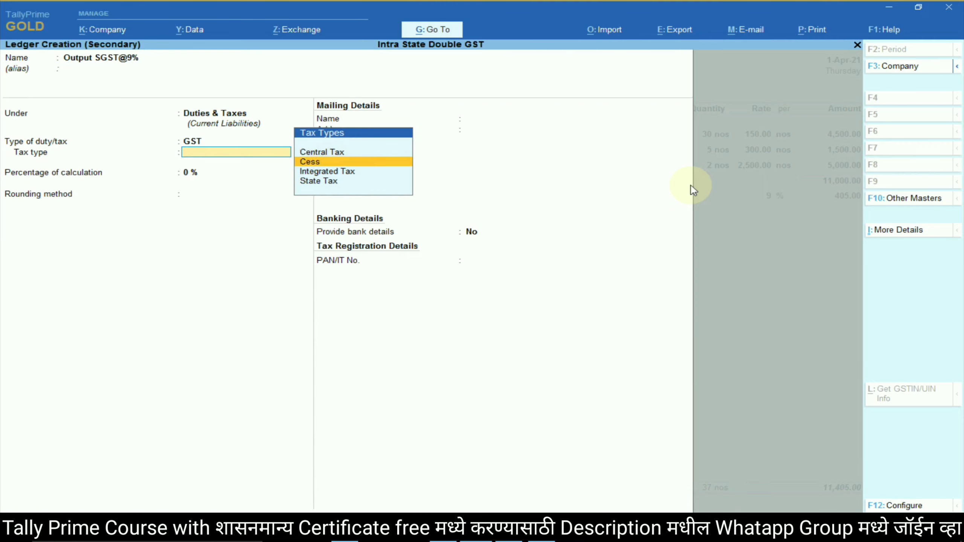
pyautogui.press('Down')
pyautogui.press('Down')
pyautogui.press('Return')
pyautogui.write('9')
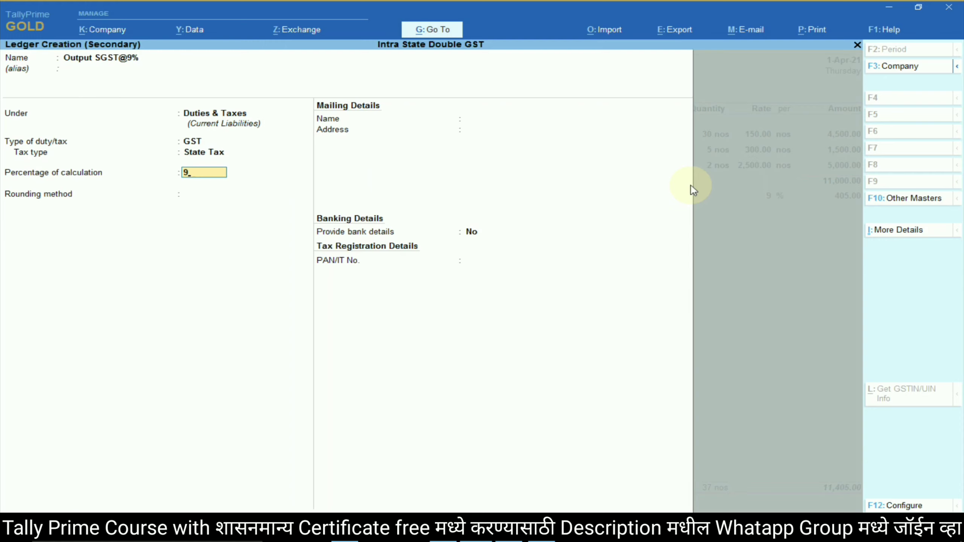
pyautogui.press('Return')
pyautogui.press('Down')
pyautogui.press('Down')
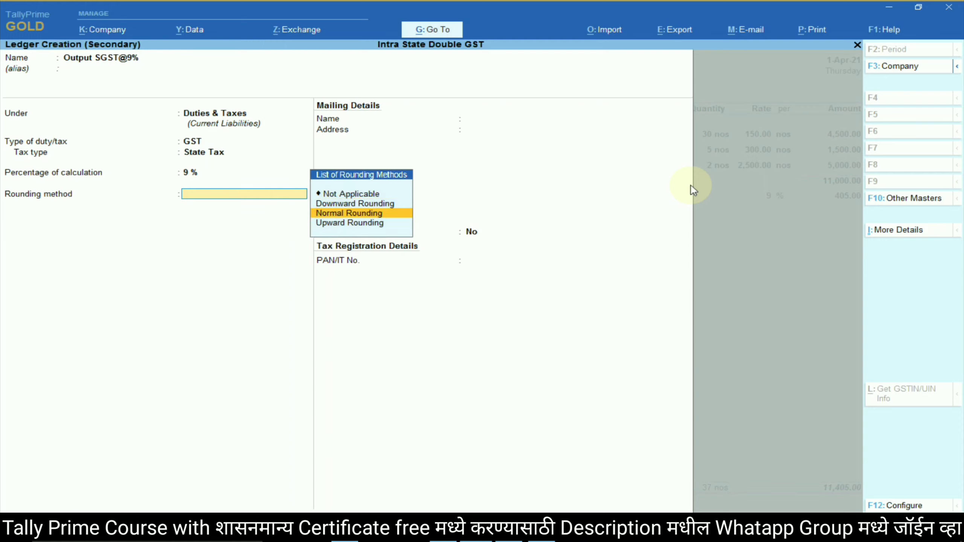
pyautogui.press('Up')
pyautogui.press('Down')
pyautogui.press('Return')
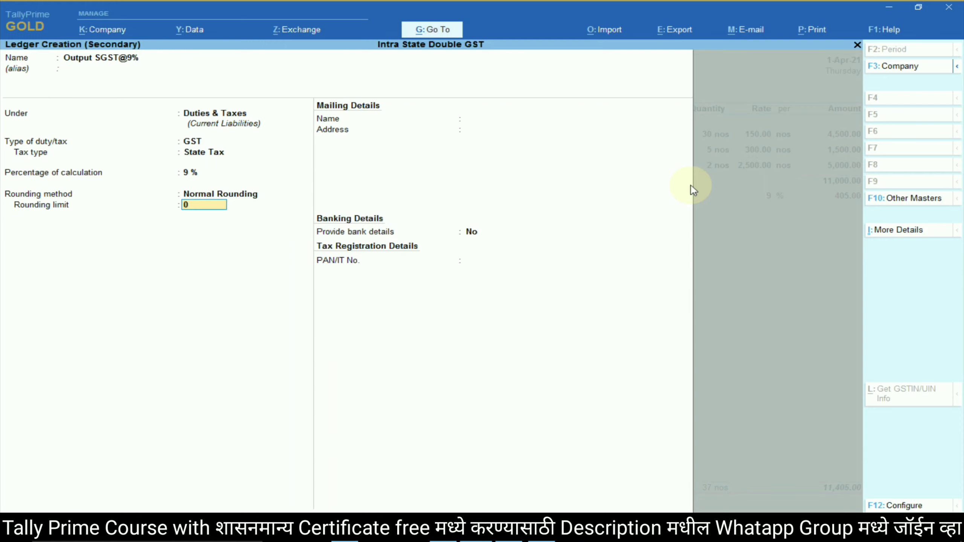
pyautogui.press('Return')
pyautogui.press('Return')
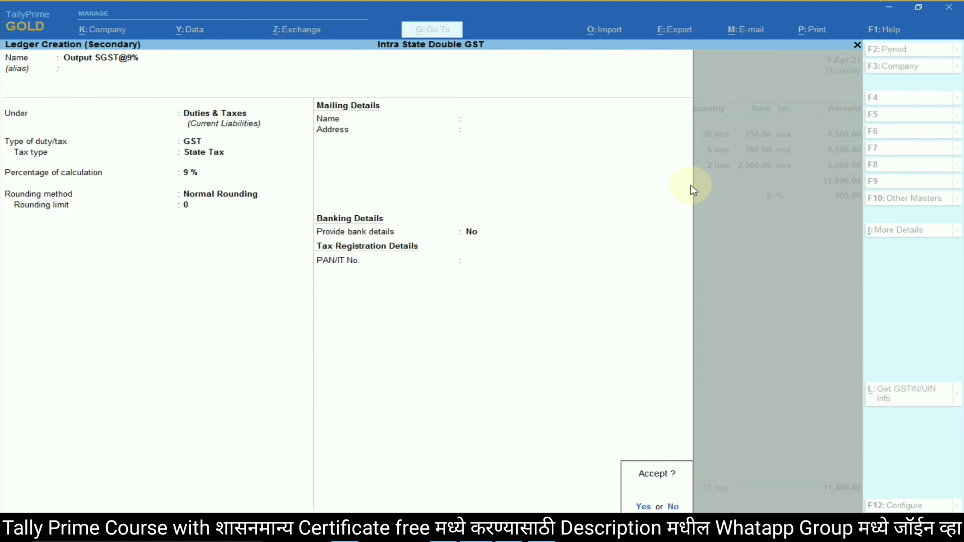
pyautogui.press('Return')
pyautogui.press('Return')
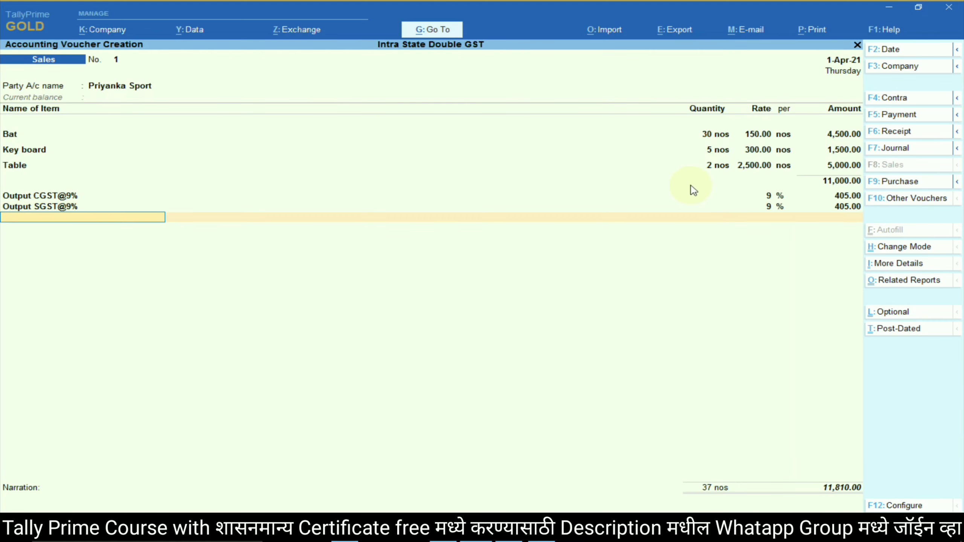
pyautogui.hotkey('alt', 'Tab')
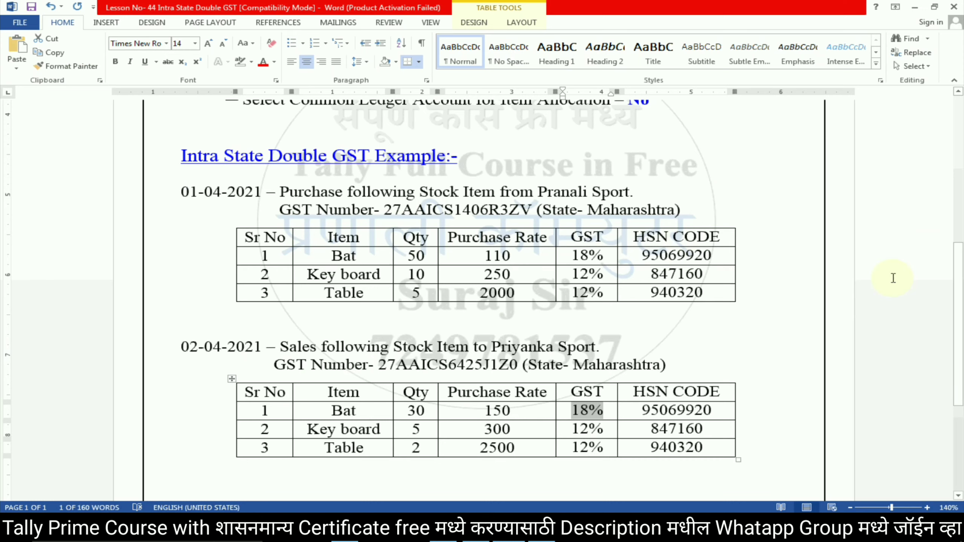
# Review the GST rates in Word: 18% for Bat and 12% for Key board and Table.
pyautogui.click(572, 411)
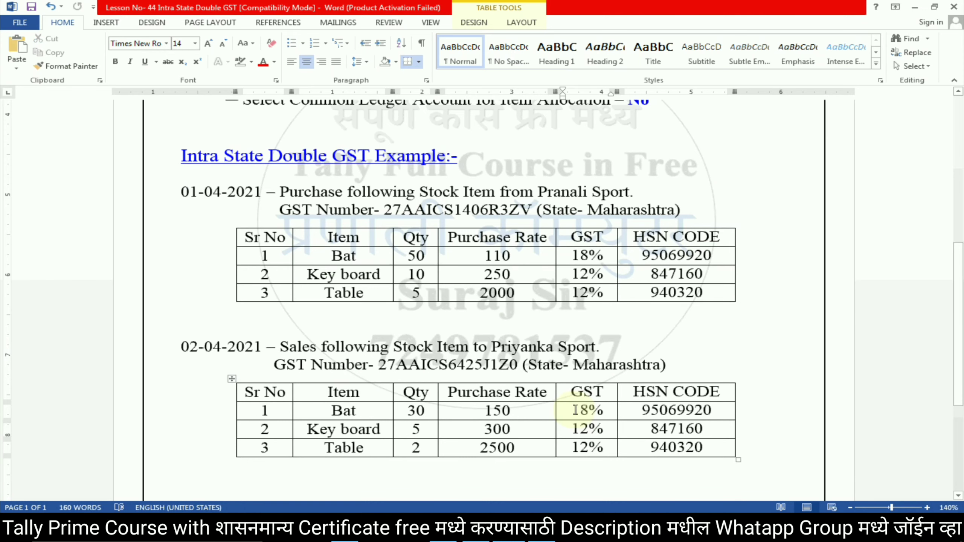
pyautogui.scroll(-1, 574, 391)
pyautogui.moveTo(575, 392); pyautogui.dragTo(604, 408)
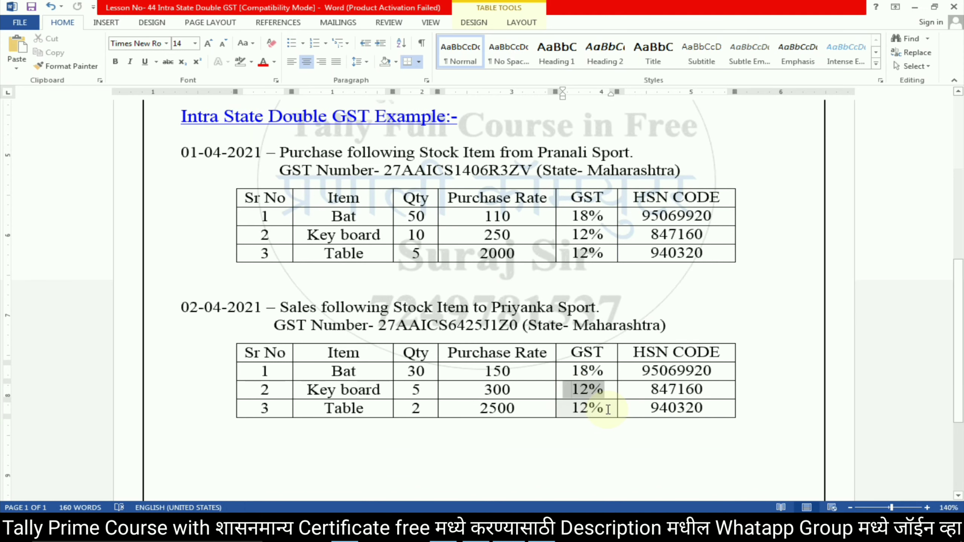
pyautogui.click(592, 391)
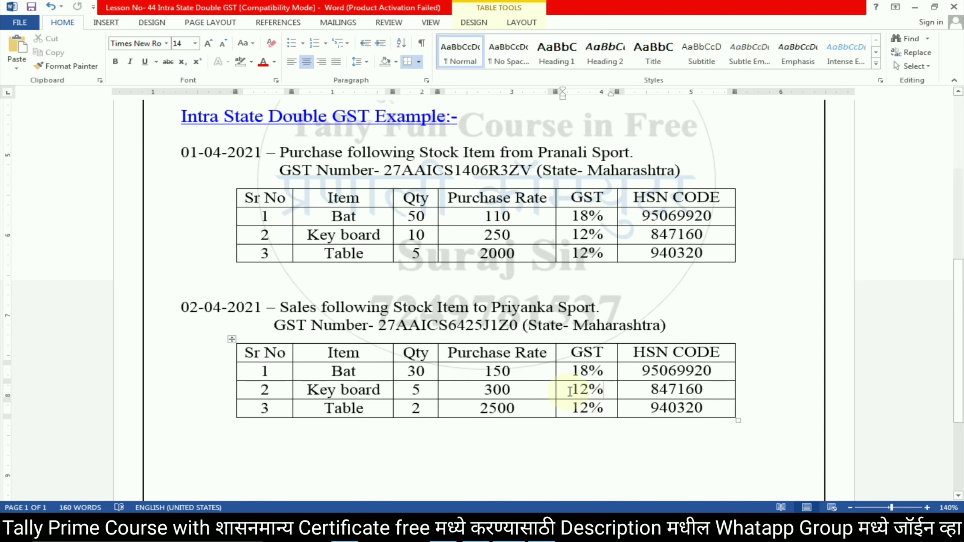
pyautogui.hotkey('alt', 'Tab')
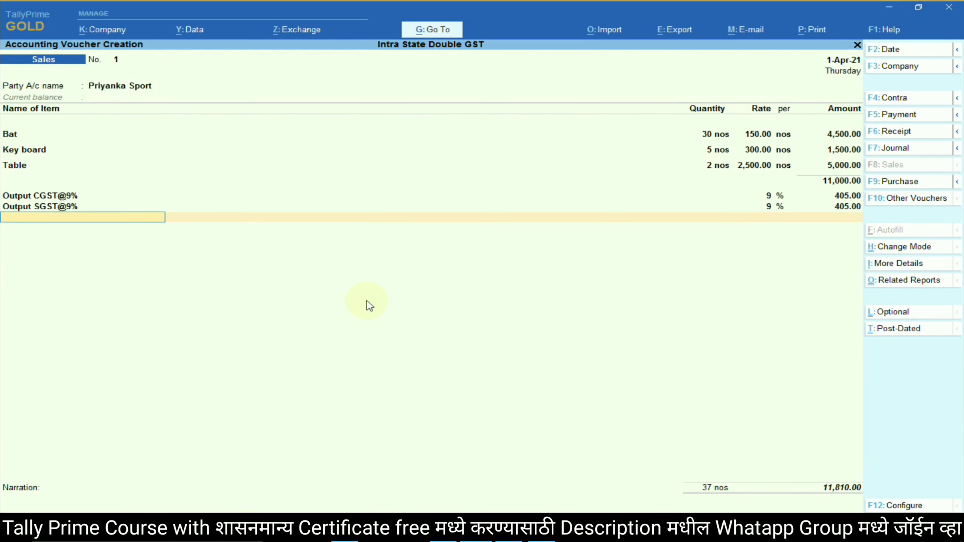
# Create a ledger named Output CGST@6% with GST as the duty type.
pyautogui.press('alt')
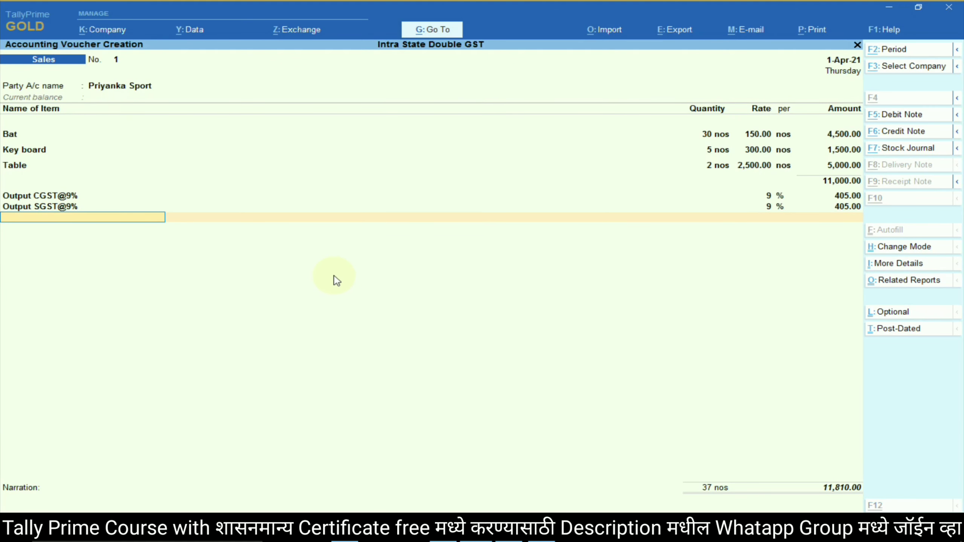
pyautogui.hotkey('alt', 'c')
pyautogui.write('Output')
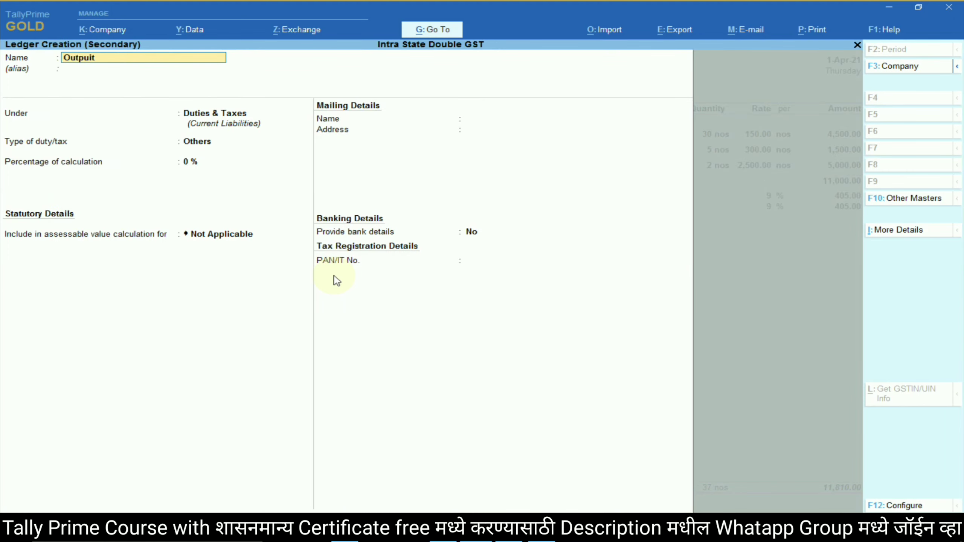
pyautogui.press('BackSpace')
pyautogui.press('BackSpace')
pyautogui.write('ut CGST@6%')
pyautogui.press('Return')
pyautogui.press('Return')
pyautogui.press('Return')
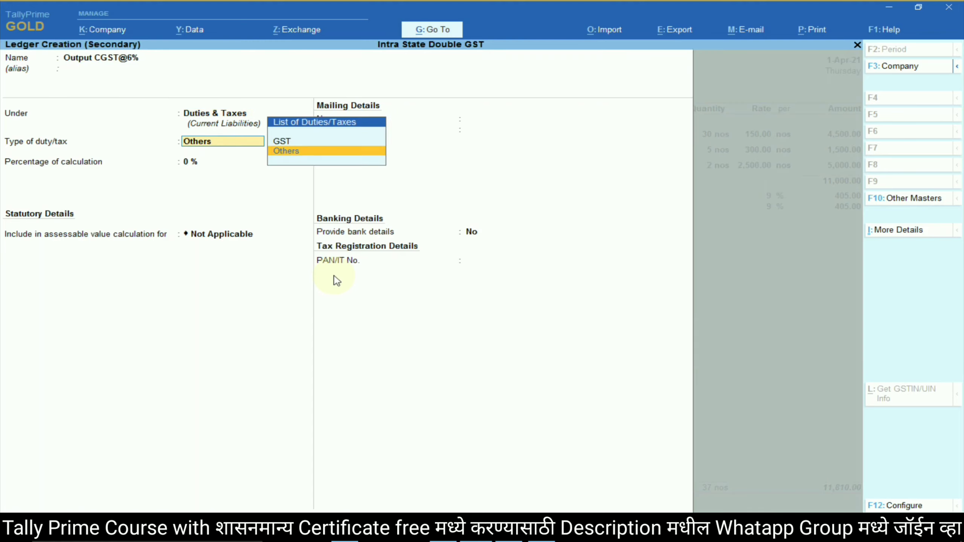
pyautogui.press('Up')
pyautogui.press('Return')
# Make it Central Tax at 6%, Normal Rounding, rounding limit 0, and save it.
pyautogui.press('Down')
pyautogui.press('Down')
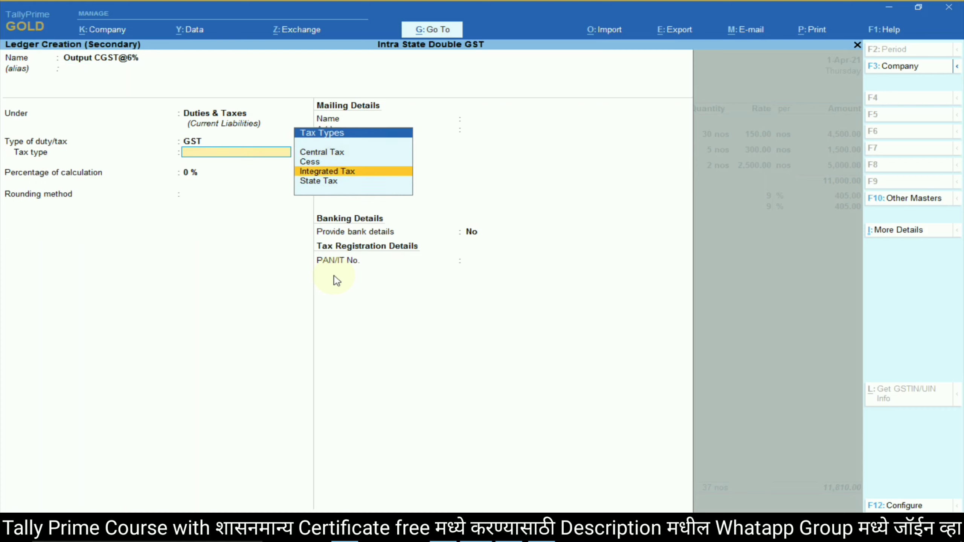
pyautogui.press('Up')
pyautogui.press('Up')
pyautogui.press('Return')
pyautogui.write('6')
pyautogui.press('Return')
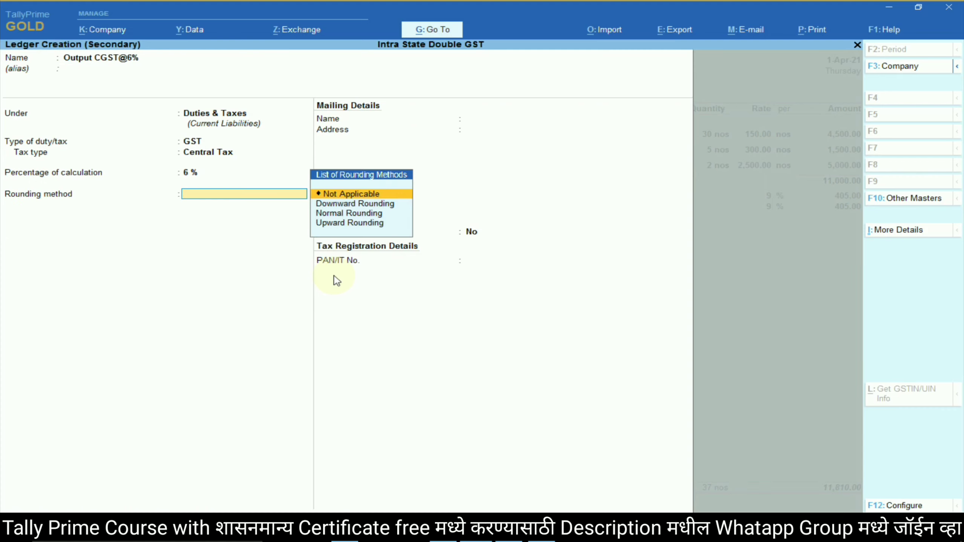
pyautogui.press('Down')
pyautogui.press('Down')
pyautogui.press('Return')
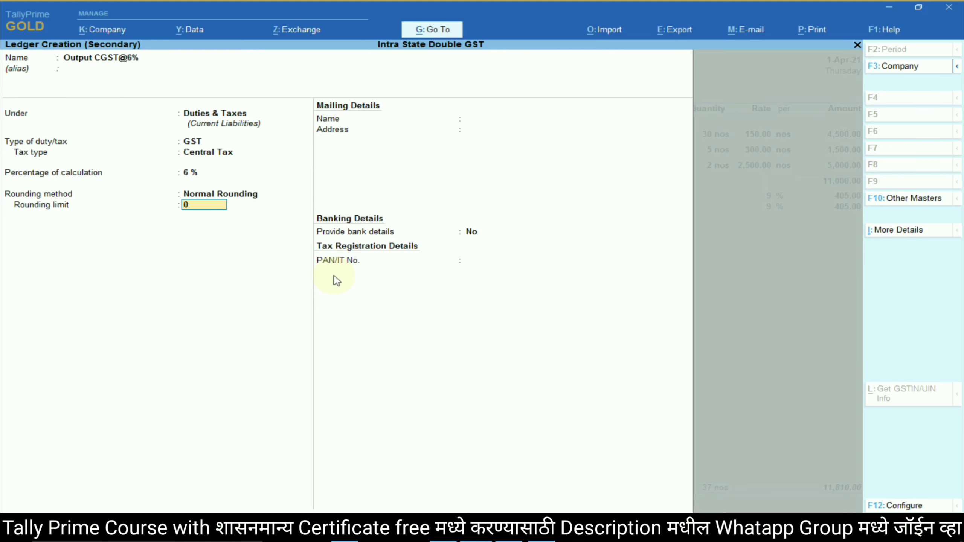
pyautogui.press('Return')
pyautogui.hotkey('ctrl', 'a')
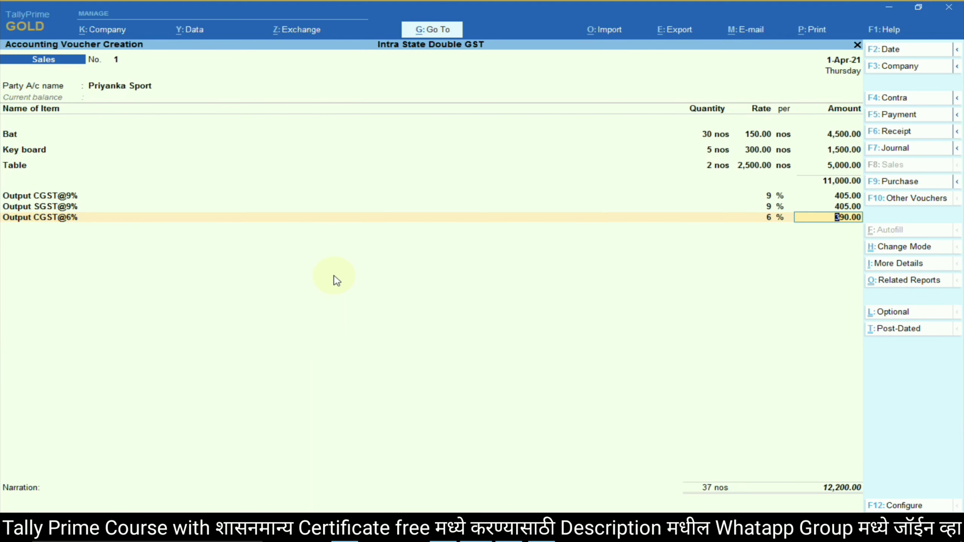
# Open the Output SGST@6% ledger for alteration, keeping Duties & Taxes and GST.
pyautogui.press('Return')
pyautogui.hotkey('ctrl', 'Return')
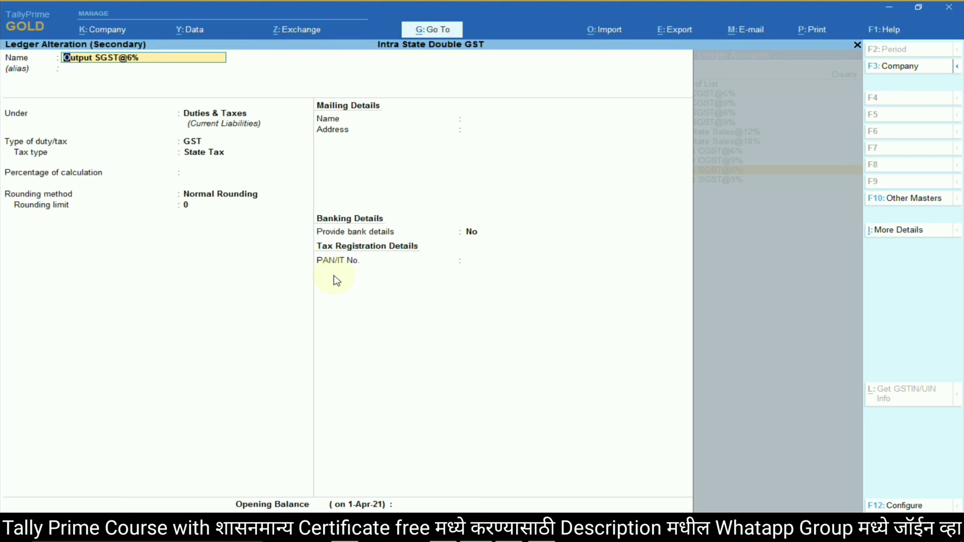
pyautogui.press('Return')
pyautogui.press('Return')
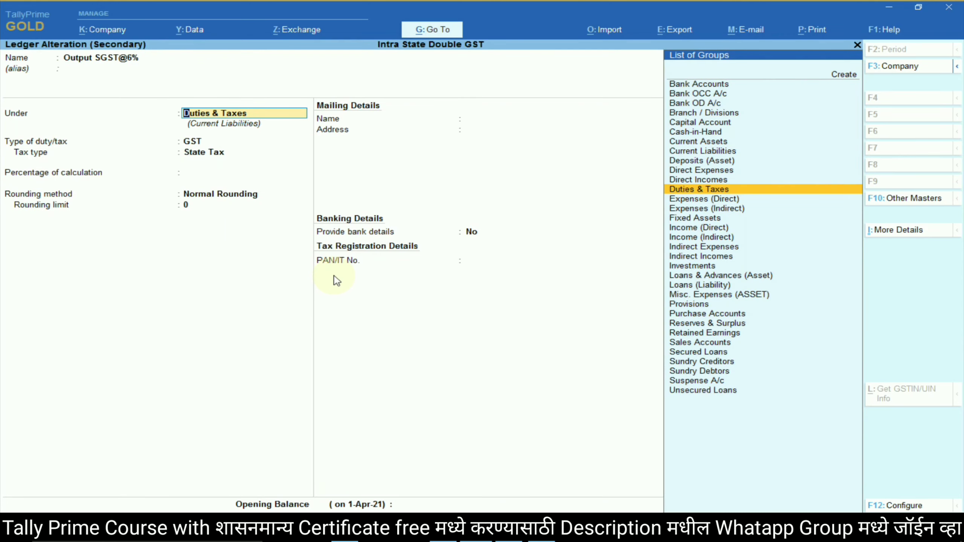
pyautogui.press('Return')
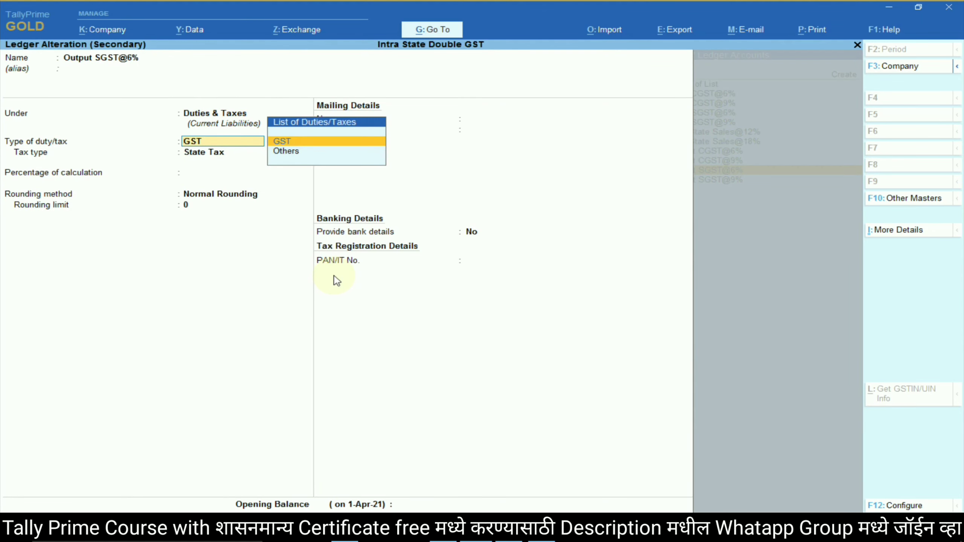
pyautogui.press('Return')
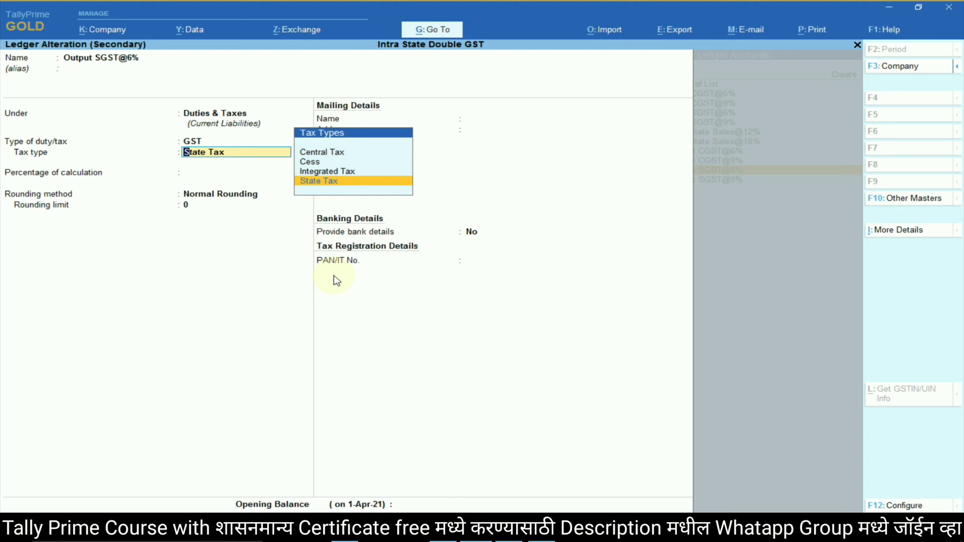
# Set it to State Tax at 6% with Normal Rounding and accept its 390.00 line.
pyautogui.press('Up')
pyautogui.press('Up')
pyautogui.press('Up')
pyautogui.press('Down')
pyautogui.press('Down')
pyautogui.press('Down')
pyautogui.press('Return')
pyautogui.write('9')
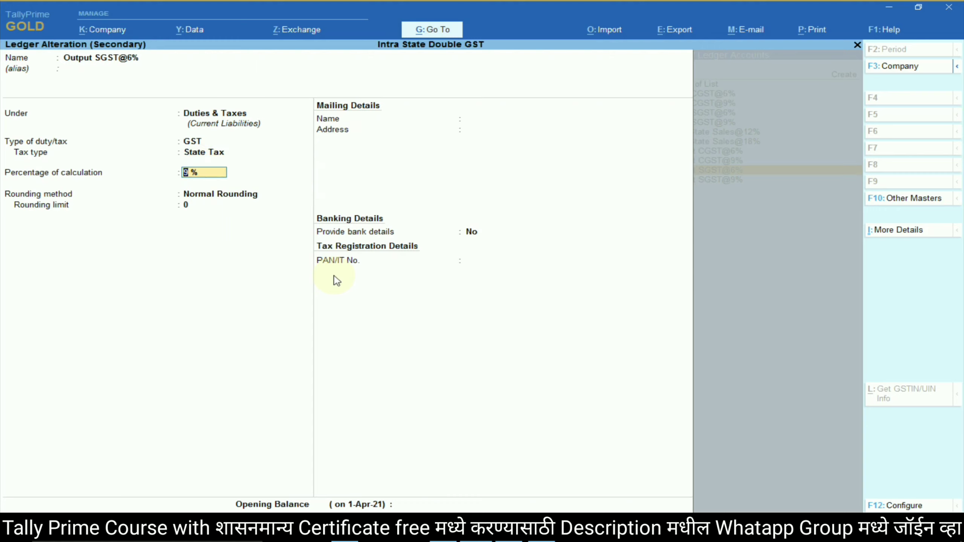
pyautogui.press('BackSpace')
pyautogui.write('6')
pyautogui.press('Return')
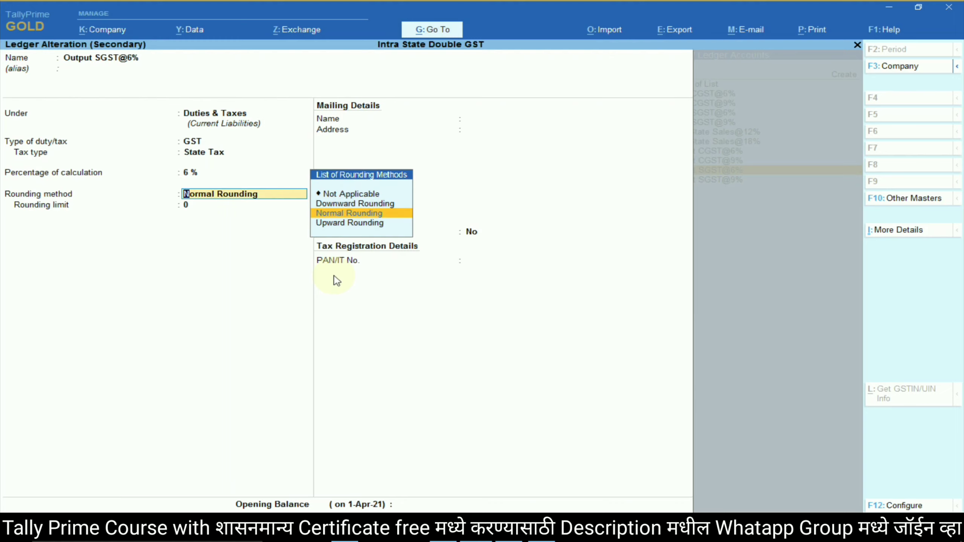
pyautogui.press('Return')
pyautogui.press('Return')
pyautogui.press('Return')
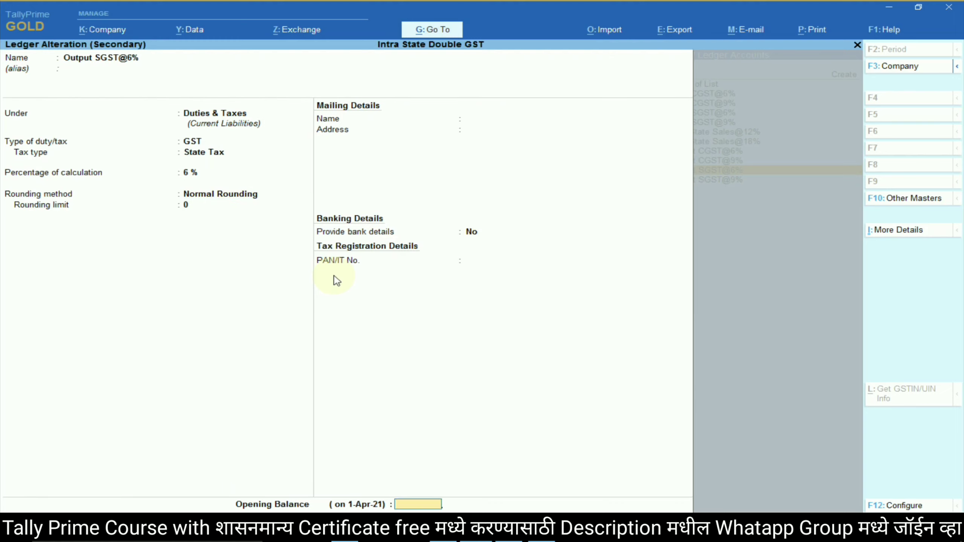
pyautogui.press('Return')
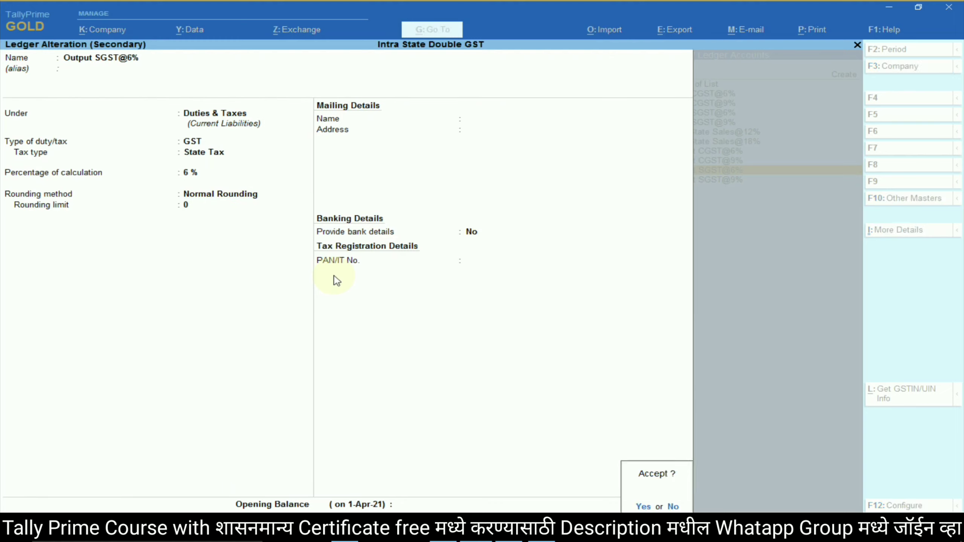
pyautogui.press('Return')
pyautogui.press('Return')
pyautogui.press('Return')
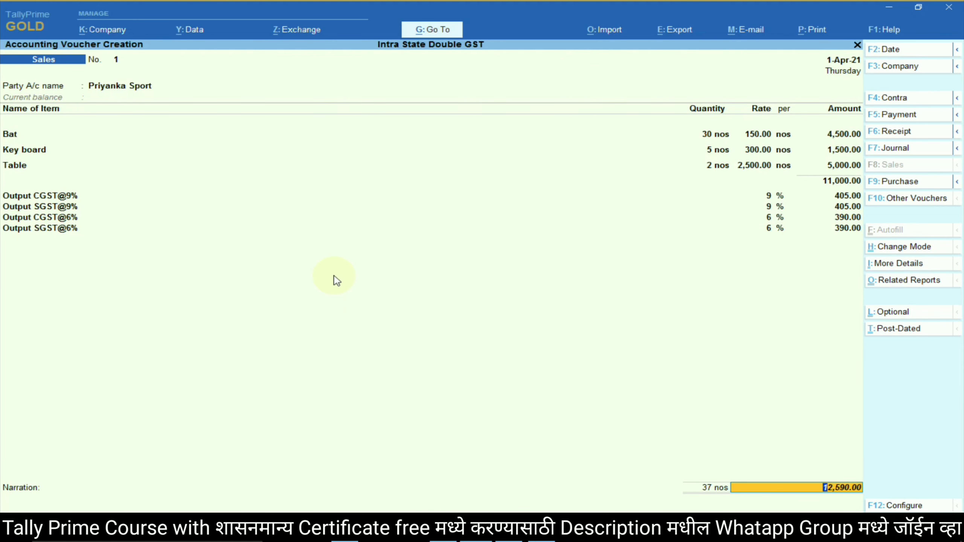
# Skip the narration and accept the 12,590.00 sales voucher.
pyautogui.press('Return')
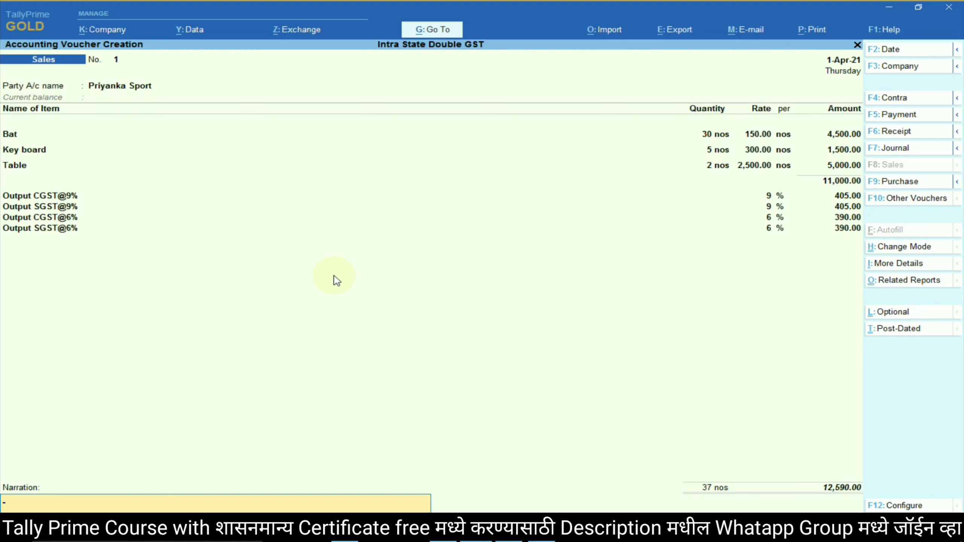
pyautogui.press('Return')
pyautogui.press('Return')
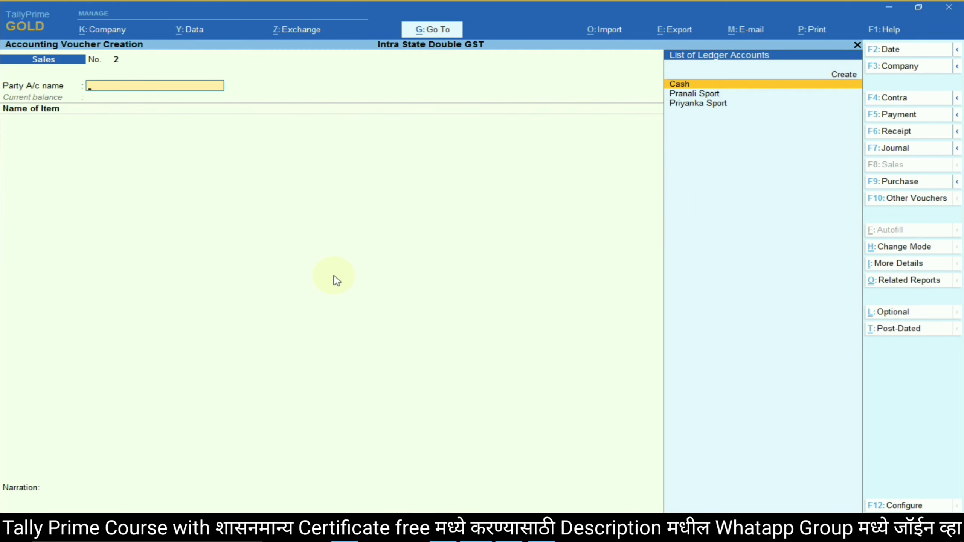